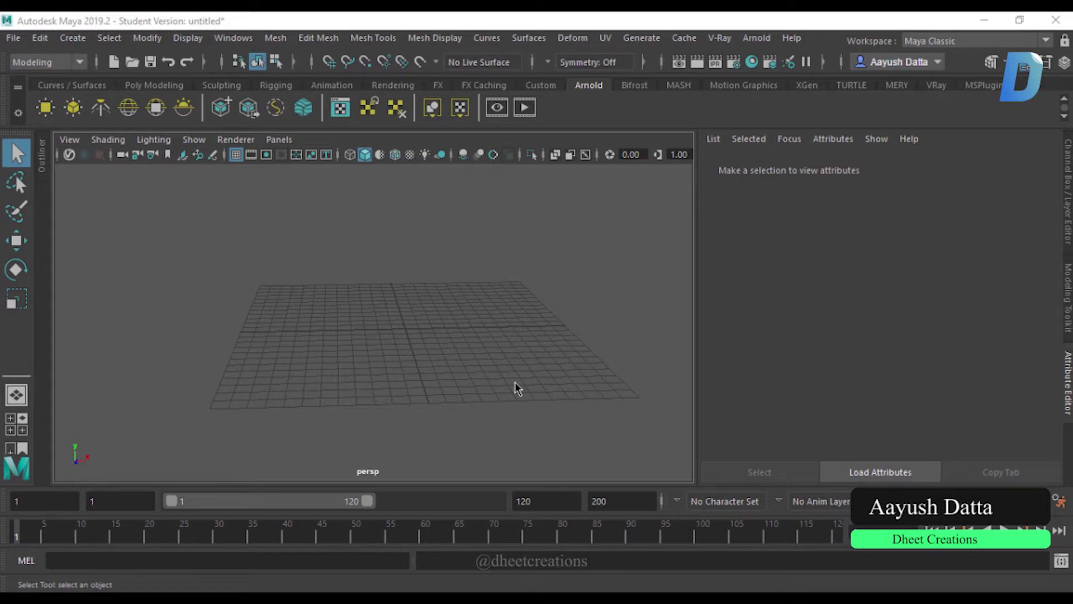
Draw a test polygon cube on the grid, then delete it
mouse_move(508, 340)
alt+mouse_down()
mouse_move(475, 354)
mouse_move(430, 294)
mouse_move(415, 309)
alt+mouse_up()
mouse_move(414, 309)
shift+right_down()
mouse_move(374, 302)
mouse_move(408, 317)
shift+right_up()
mouse_move(355, 315)
mouse_down()
mouse_move(474, 364)
mouse_move(445, 239)
mouse_up()
mouse_move(522, 304)
alt+mouse_down()
mouse_move(441, 327)
mouse_move(420, 357)
alt+mouse_up()
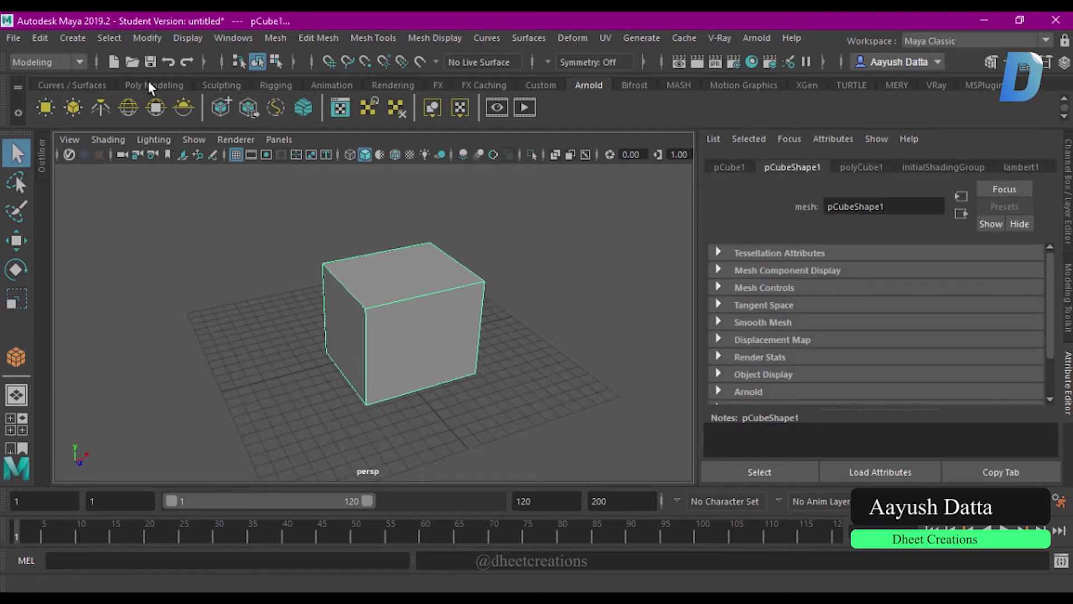
key(Delete)
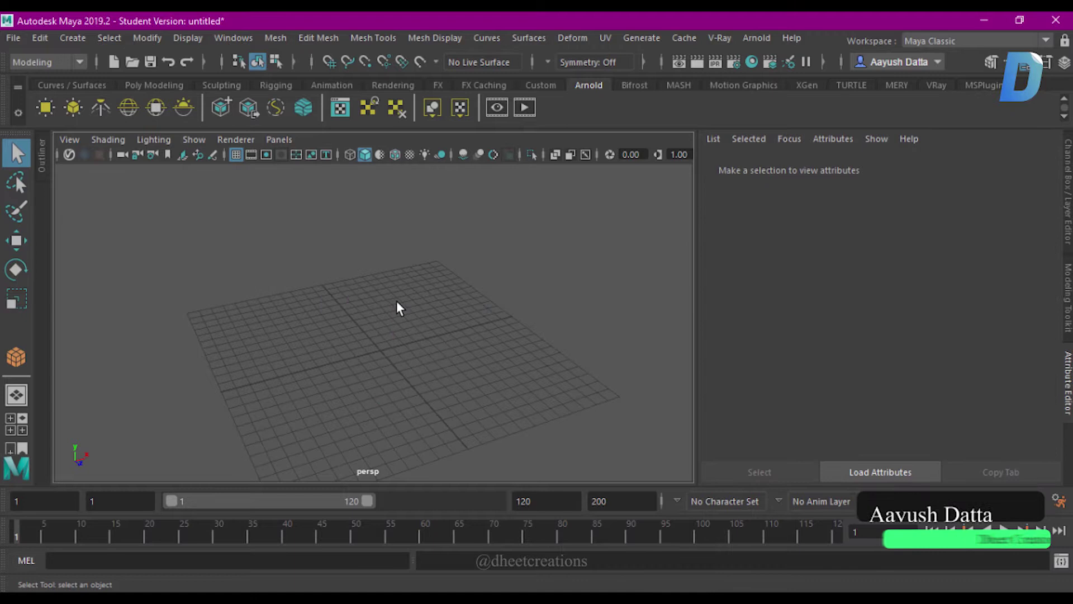
Create a Polygon Type object and replace its text with D
click(172, 85)
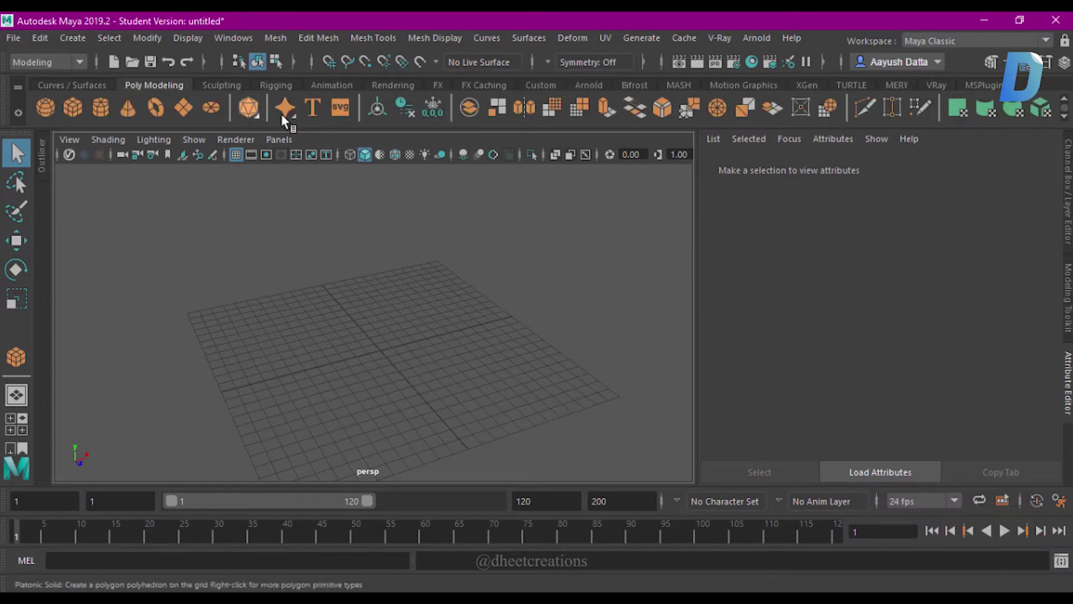
click(307, 102)
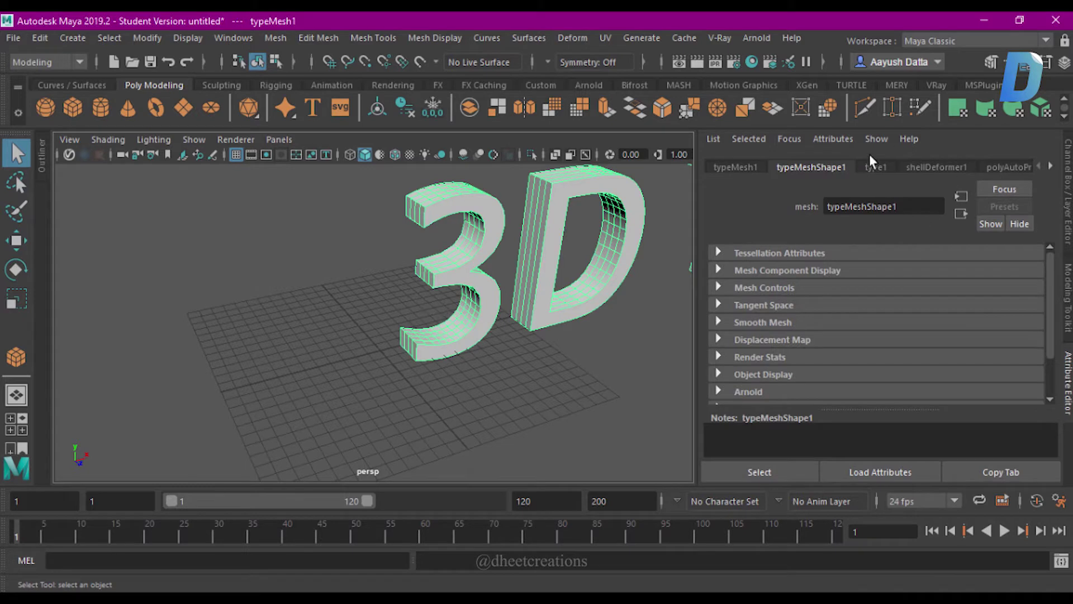
click(869, 166)
drag(773, 272, 648, 263)
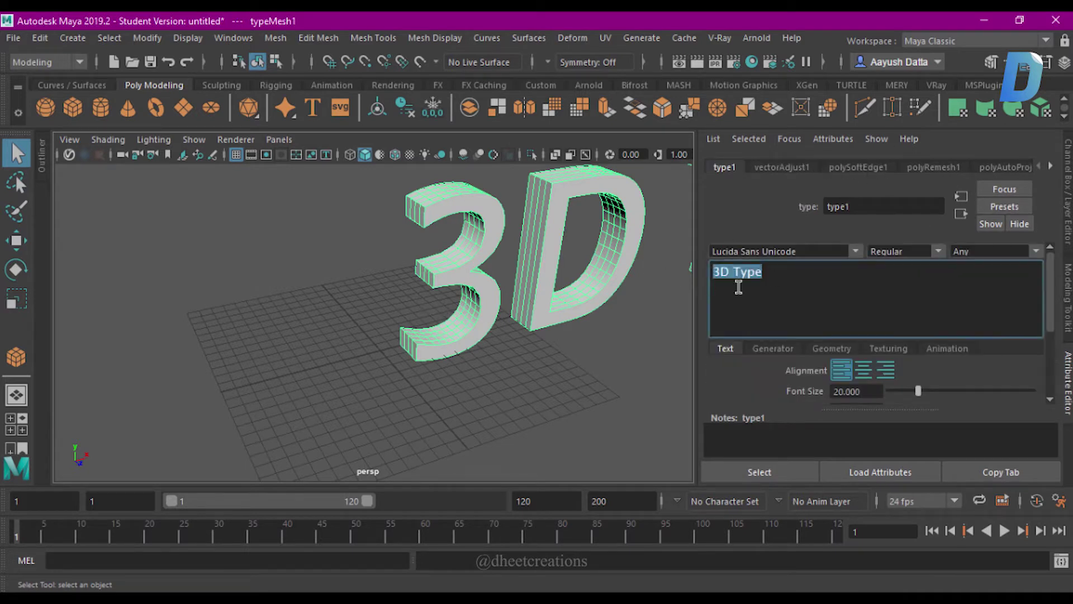
text(D)
Centre-align the D and reduce its font size to 8.980
click(431, 268)
key(w)
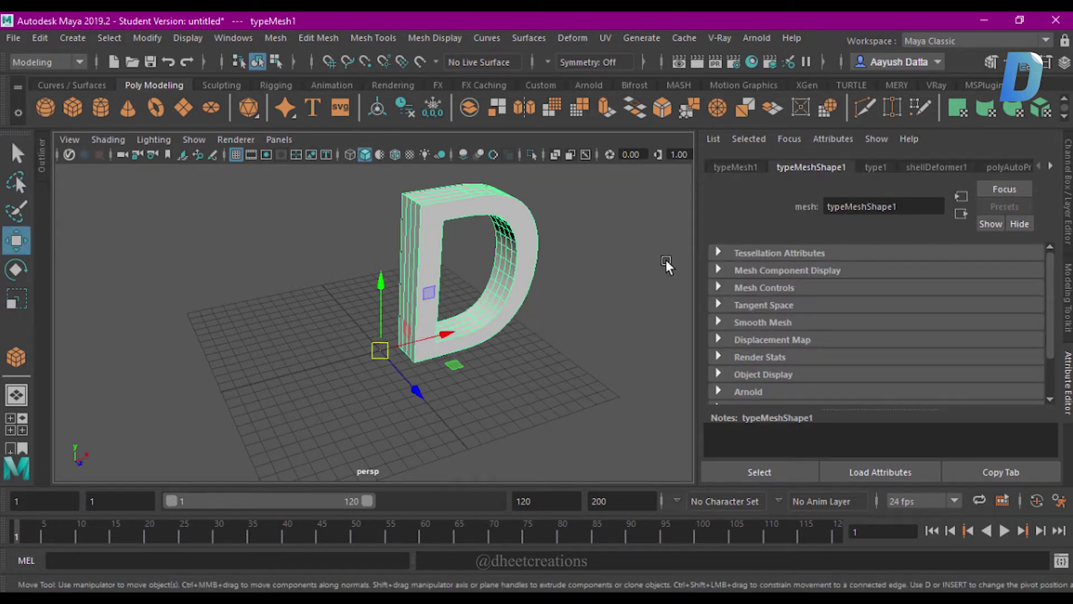
click(875, 167)
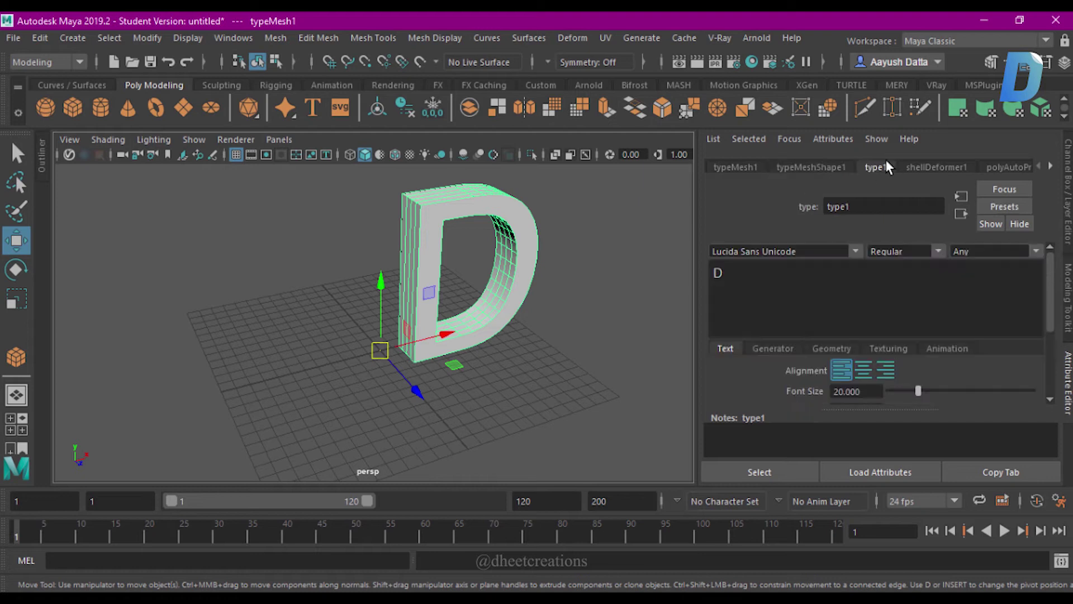
click(862, 370)
mouse_move(383, 372)
alt+mouse_down()
mouse_move(352, 388)
mouse_move(395, 384)
mouse_move(438, 340)
mouse_move(430, 348)
alt+mouse_up()
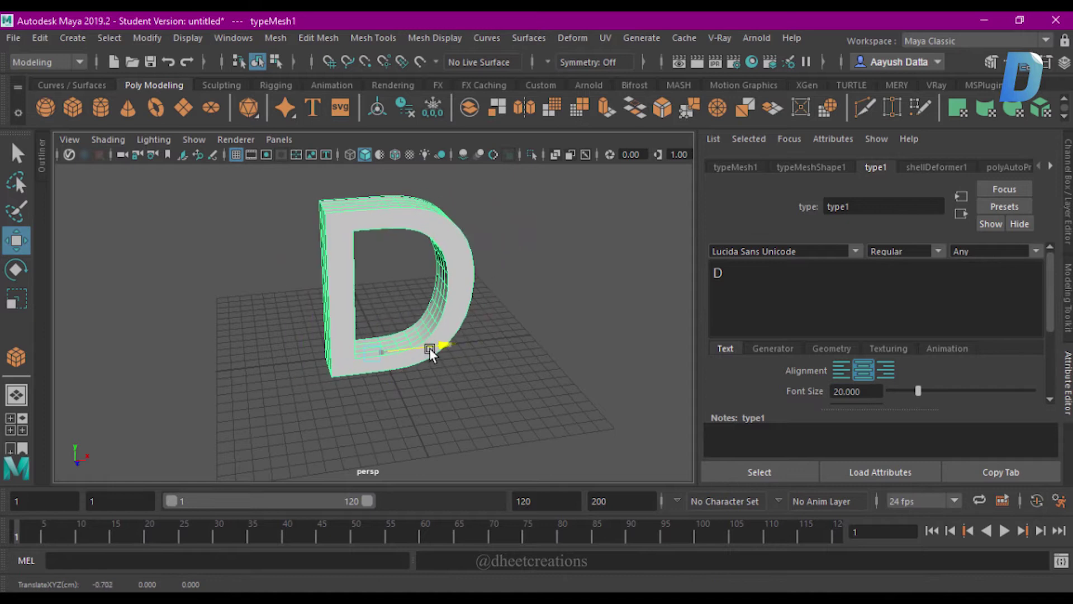
scroll(862, 371, down, 2)
drag(918, 344, 902, 341)
scroll(447, 369, up, 5)
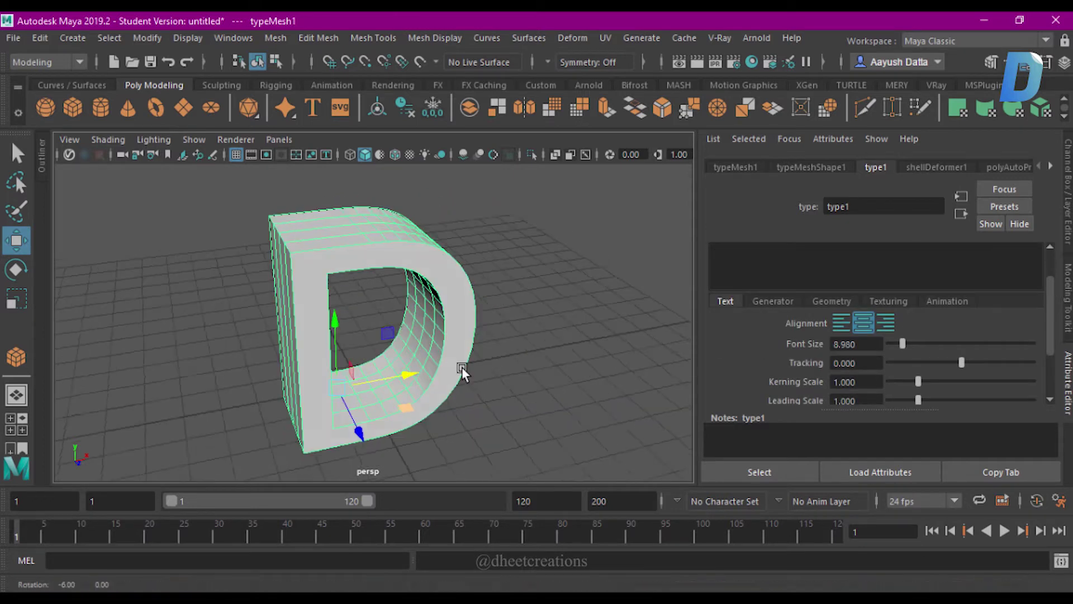
scroll(462, 367, down, 1)
scroll(911, 369, down, 2)
scroll(903, 330, down, 1)
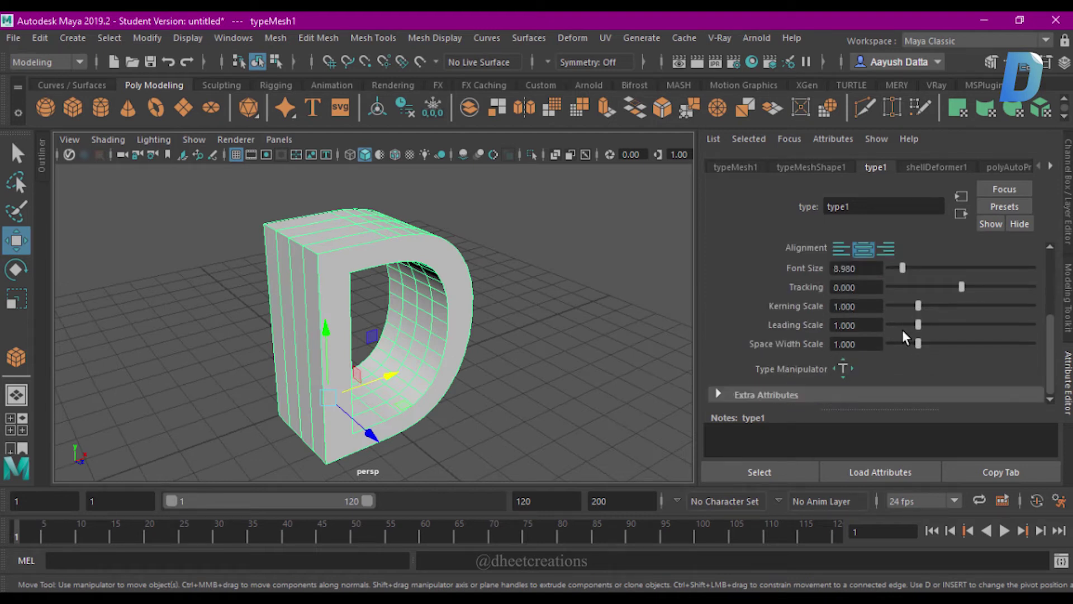
scroll(796, 316, up, 4)
In type1 Geometry, toggle extrusion off and on, then set Extrude Distance to 1.090
click(831, 350)
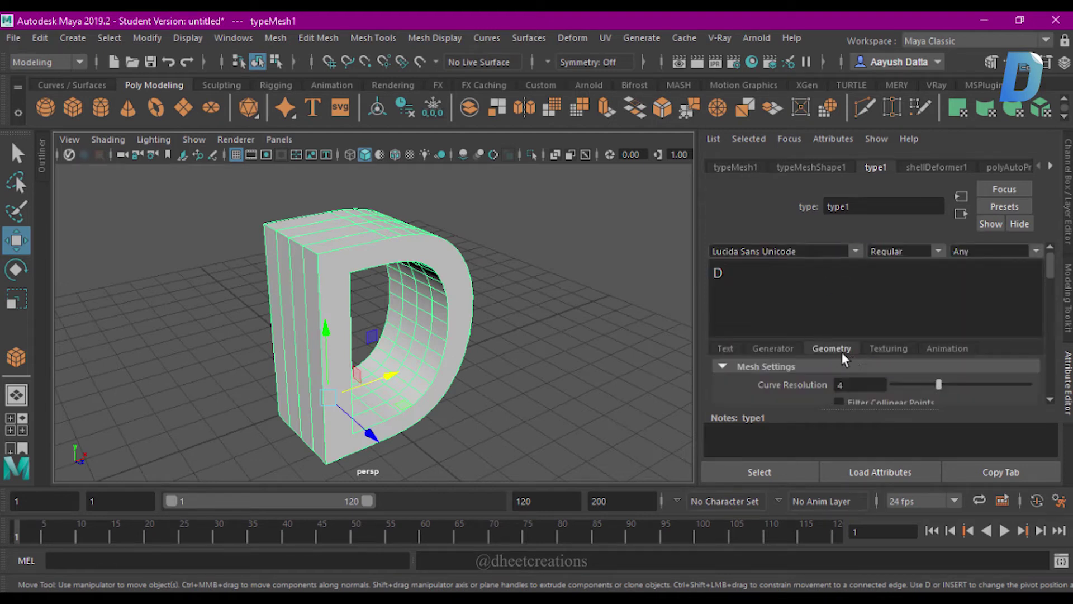
scroll(858, 367, down, 2)
scroll(858, 367, down, 2)
scroll(858, 367, down, 1)
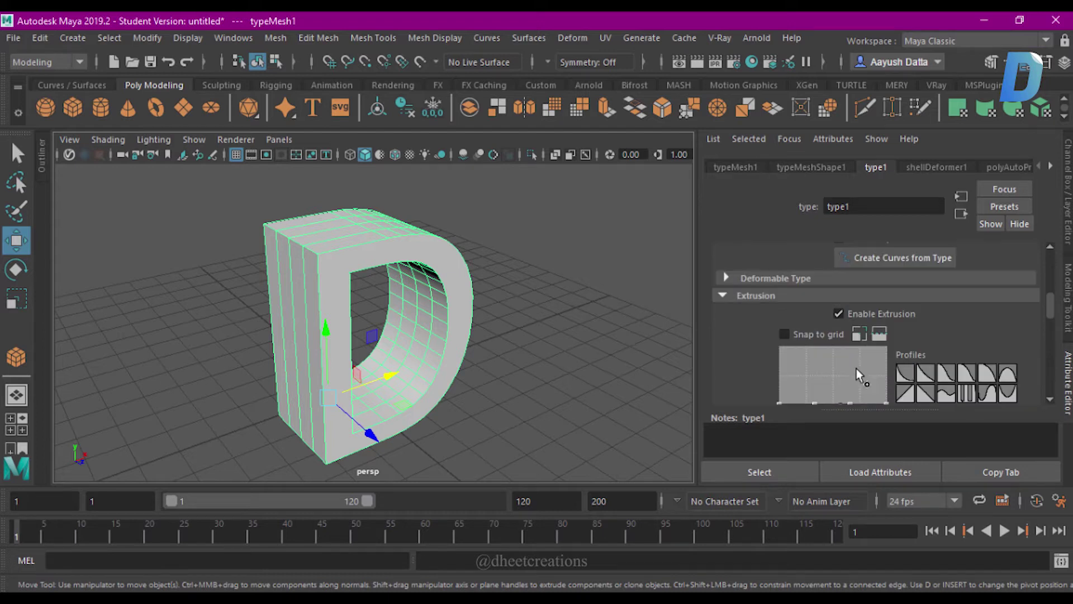
click(840, 314)
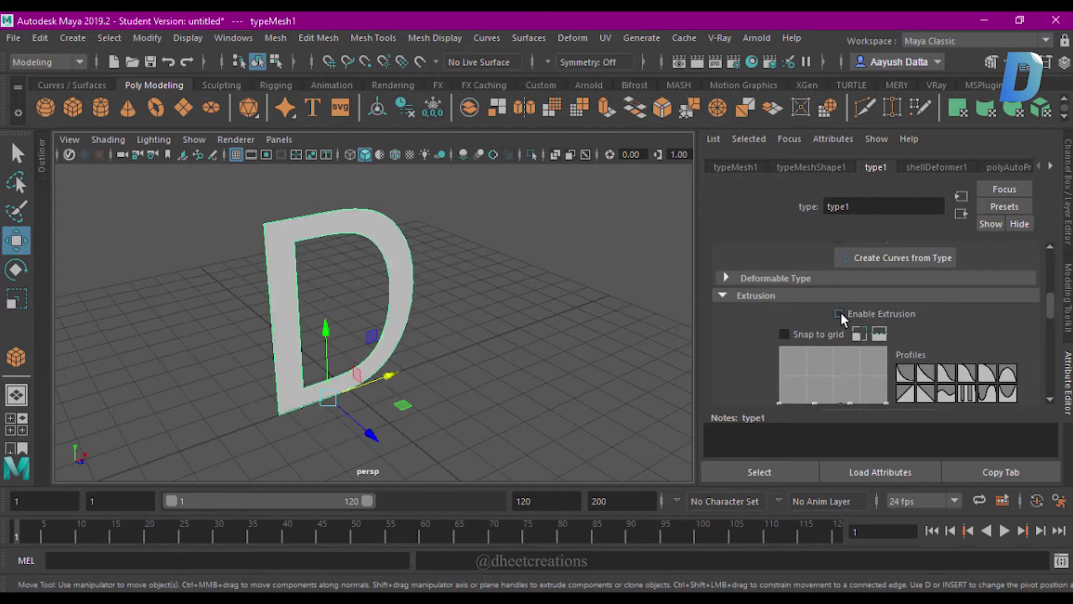
click(840, 314)
scroll(857, 317, down, 2)
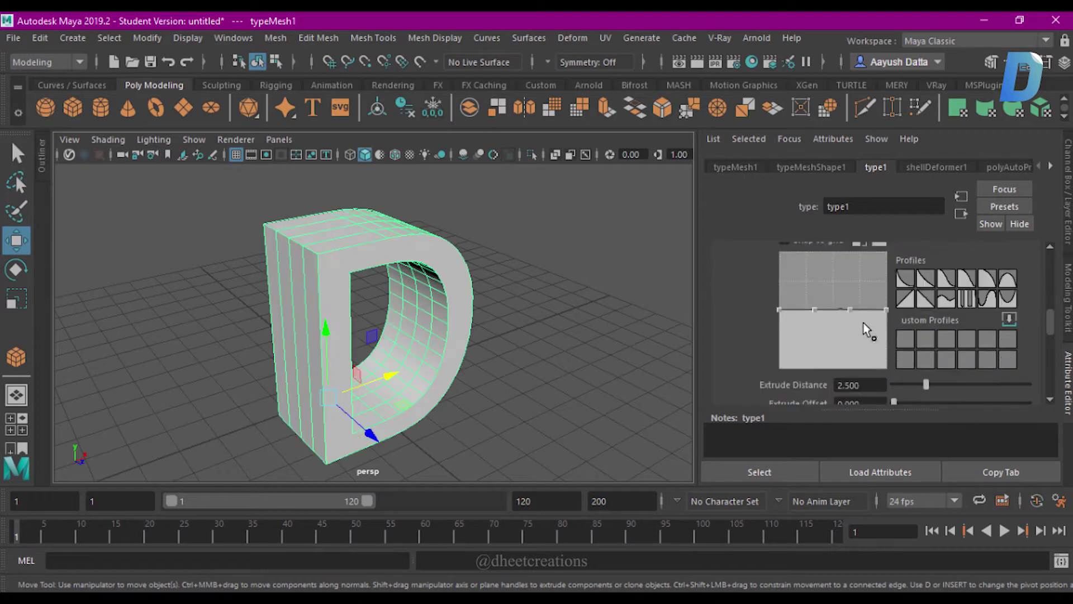
scroll(863, 323, down, 2)
mouse_move(917, 292)
mouse_down()
mouse_move(903, 291)
mouse_move(912, 331)
mouse_move(872, 338)
mouse_move(914, 342)
mouse_move(870, 341)
mouse_up()
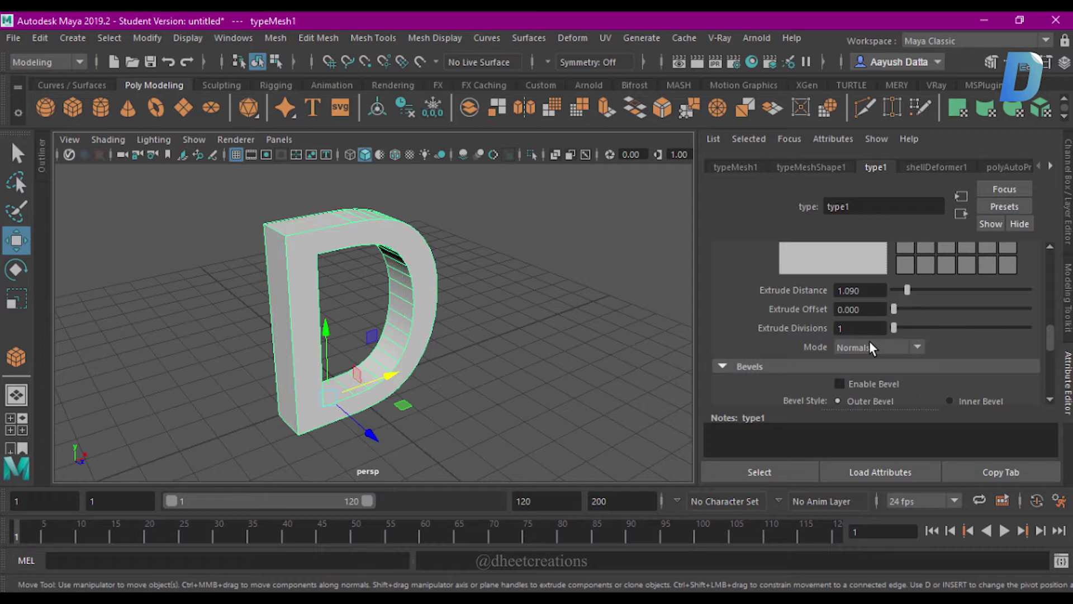
mouse_move(401, 335)
alt+mouse_down()
mouse_move(243, 336)
mouse_move(261, 319)
mouse_move(472, 318)
mouse_move(211, 322)
mouse_move(425, 322)
alt+mouse_up()
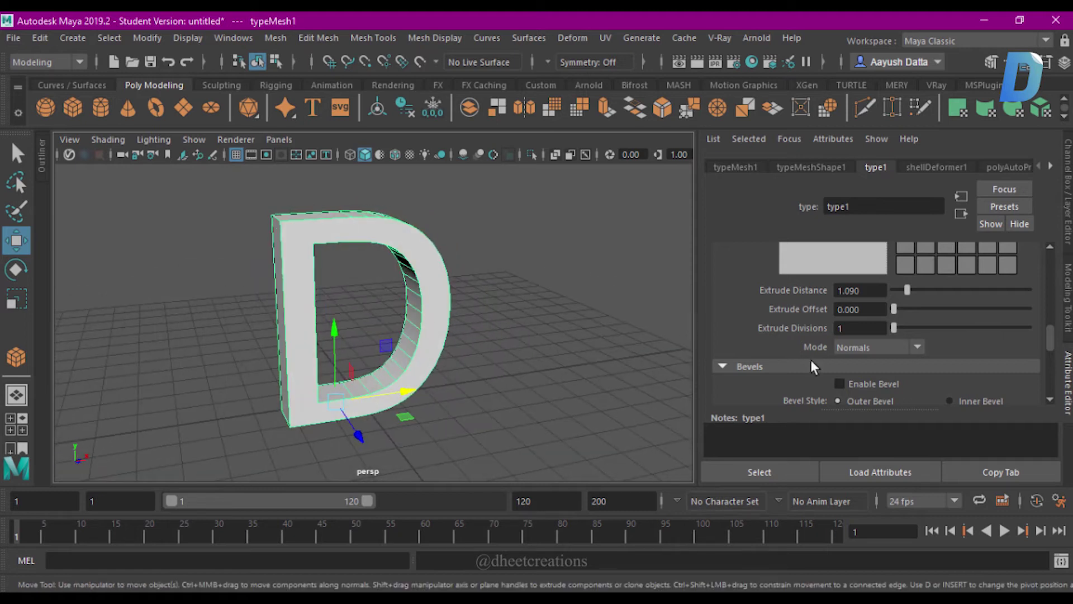
Enable bevelling on the D and inspect its rounded edges
scroll(811, 361, down, 1)
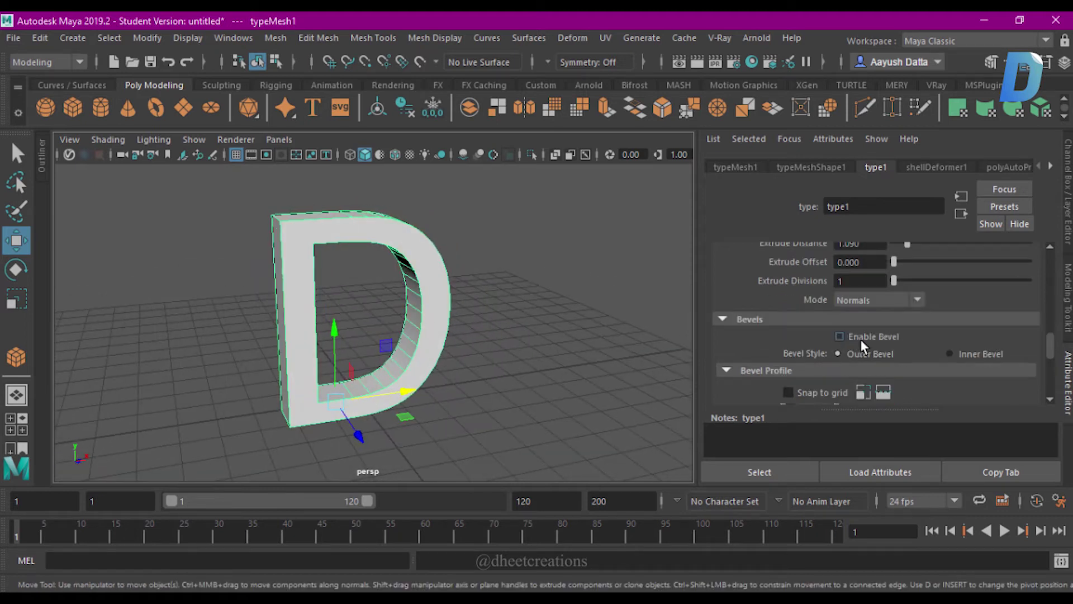
click(841, 336)
alt+drag(469, 296, 412, 293)
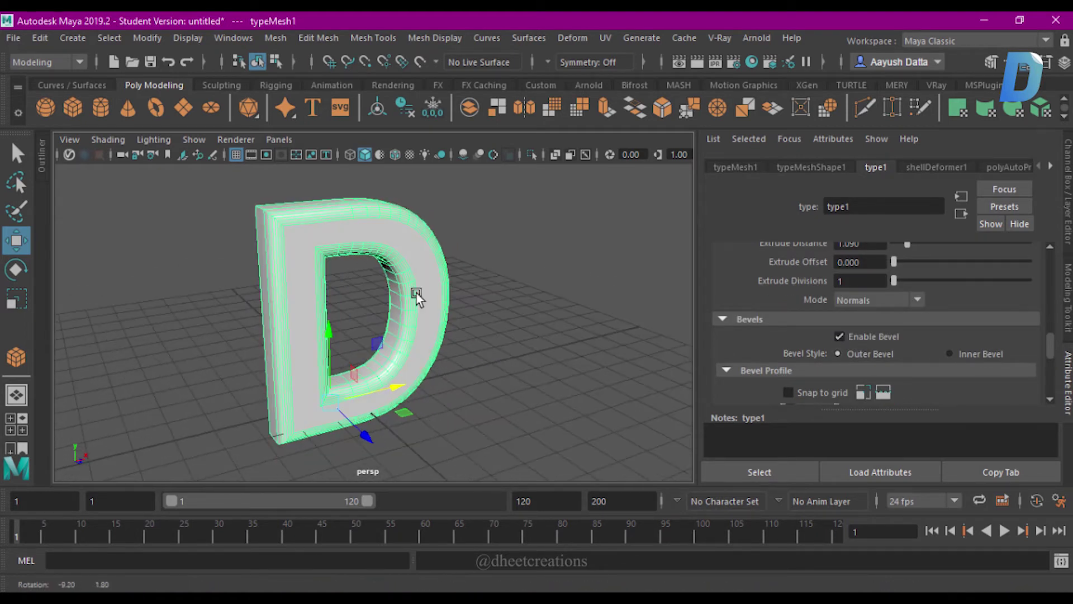
click(480, 311)
mouse_move(481, 311)
alt+mouse_down()
mouse_move(290, 317)
mouse_move(457, 323)
mouse_move(348, 280)
alt+mouse_up()
alt+right_drag(347, 280, 364, 306)
click(336, 263)
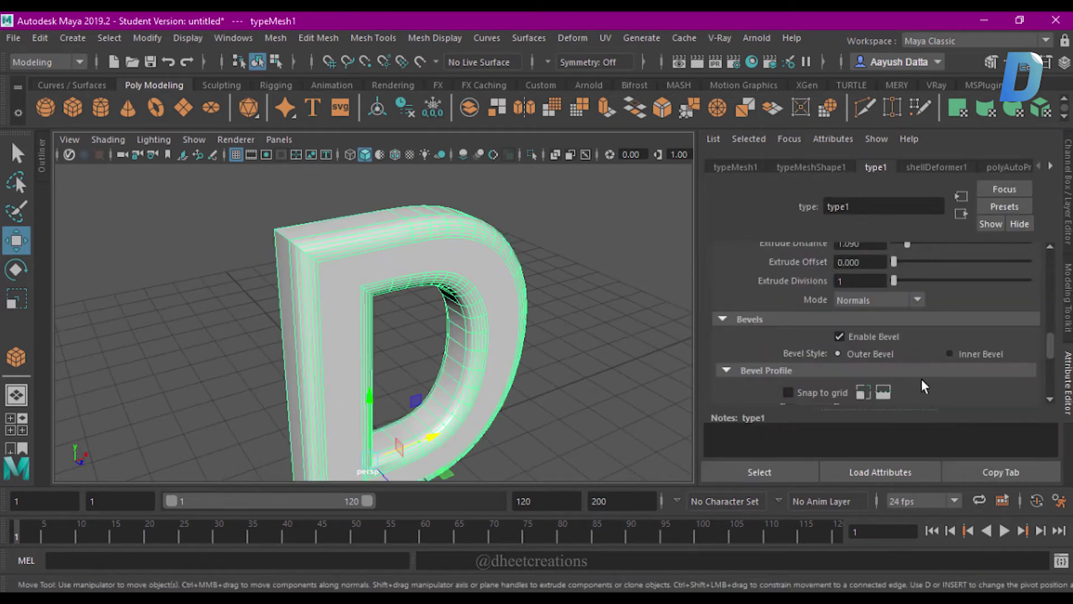
Set bevel offset 0.144, bevel distance 0.150 and 7 bevel divisions
scroll(891, 367, down, 3)
scroll(977, 350, down, 1)
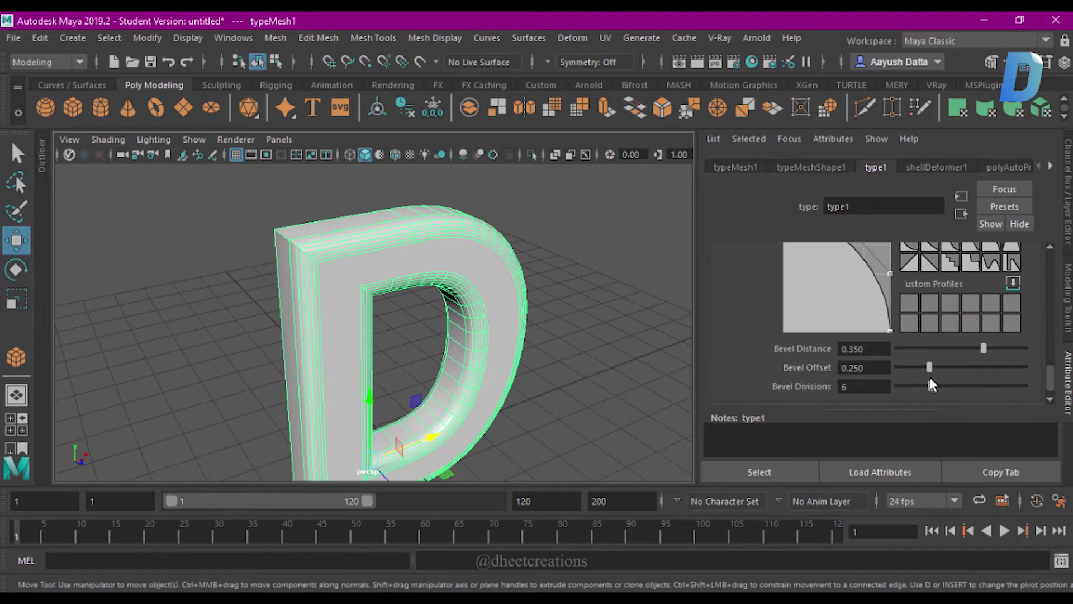
drag(929, 367, 915, 367)
drag(977, 347, 970, 348)
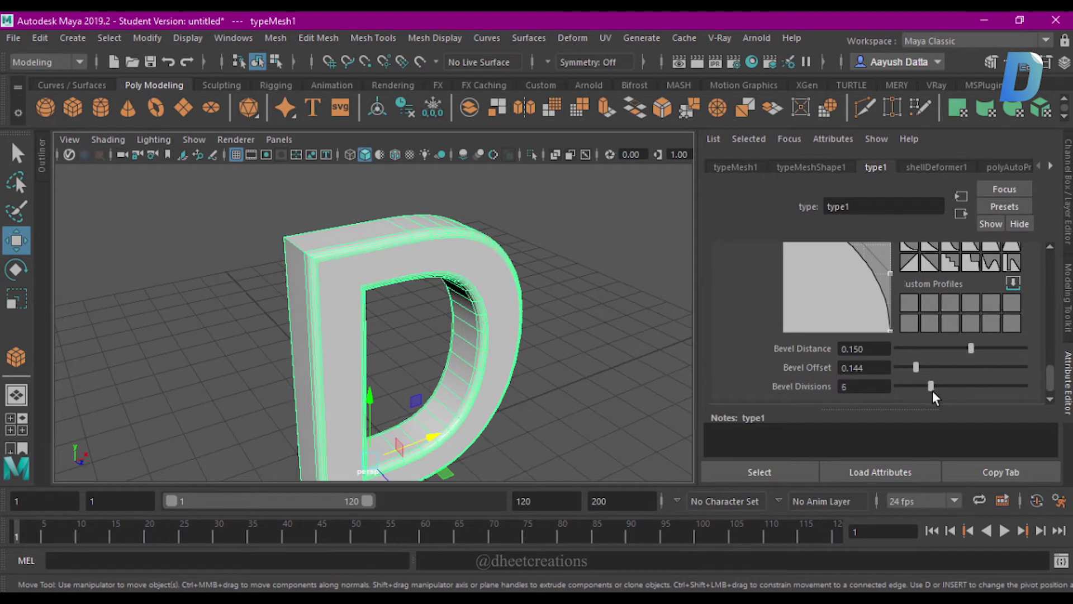
click(524, 334)
mouse_move(524, 331)
alt+mouse_down()
mouse_move(360, 307)
mouse_move(489, 333)
mouse_move(378, 324)
mouse_move(378, 294)
alt+mouse_up()
click(377, 287)
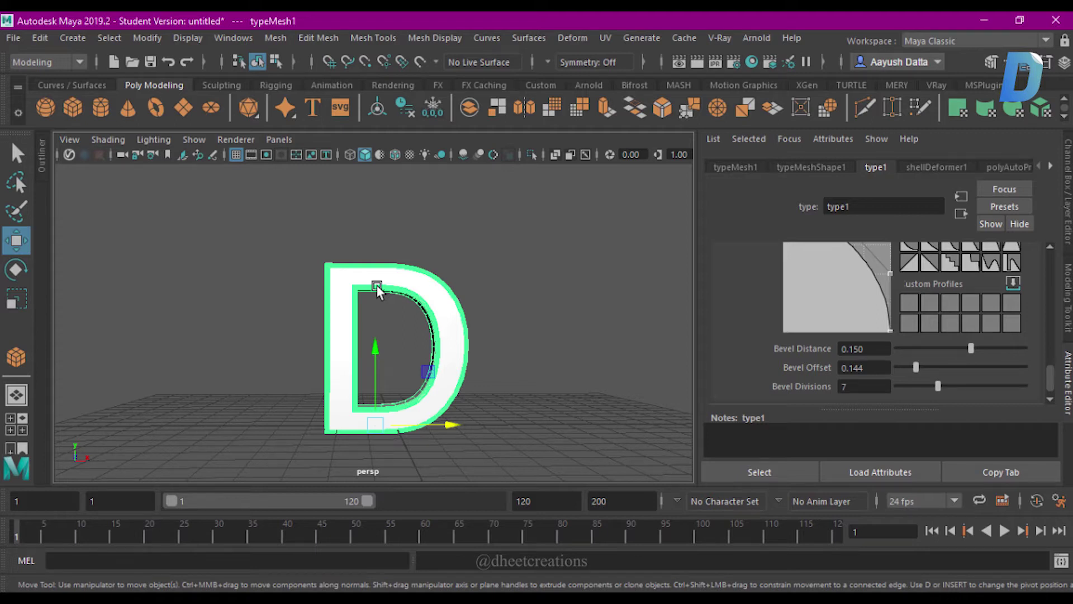
click(509, 366)
mouse_move(524, 372)
alt+mouse_down()
mouse_move(439, 380)
mouse_move(516, 388)
alt+mouse_up()
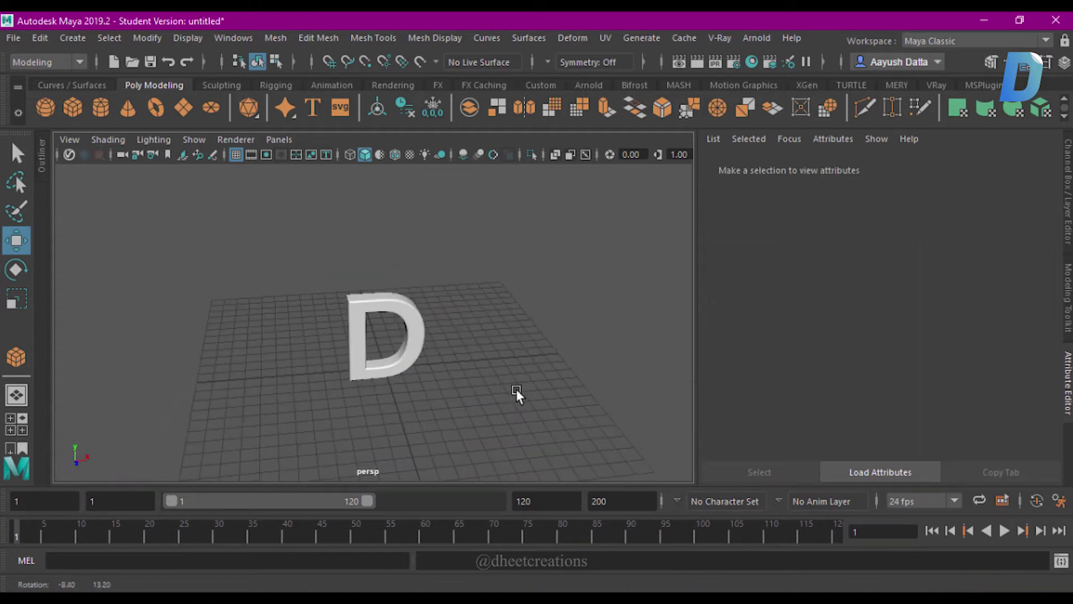
Draw pSphere1 on the grid beside the D and lift it off the grid
click(44, 110)
drag(308, 369, 371, 395)
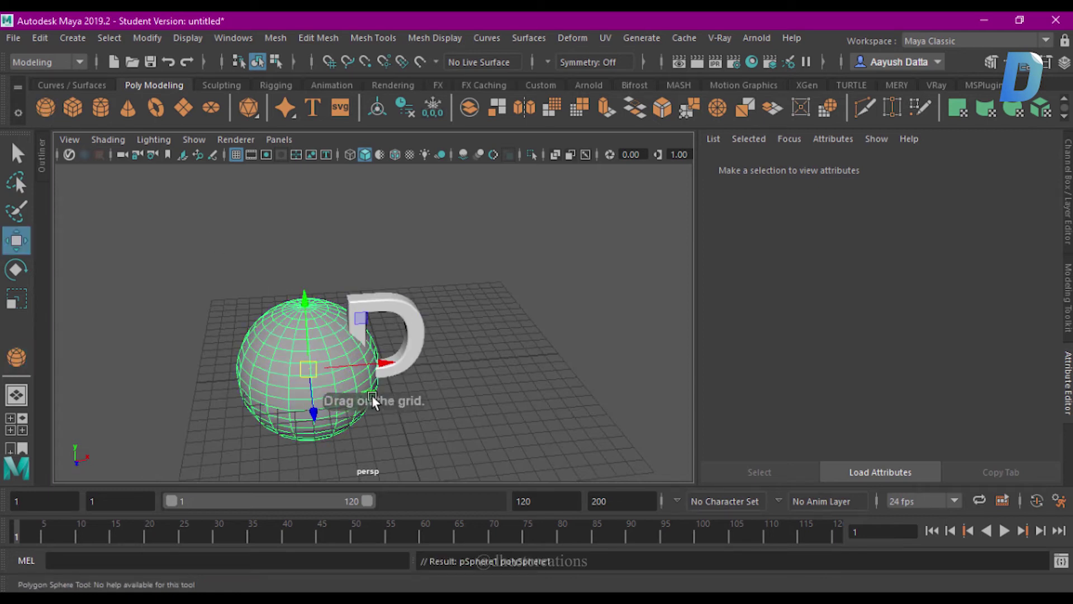
mouse_move(300, 309)
mouse_down()
mouse_move(299, 252)
mouse_move(270, 305)
mouse_move(358, 327)
mouse_move(290, 331)
mouse_move(343, 355)
mouse_up()
mouse_move(343, 355)
alt+right_down()
mouse_move(398, 330)
mouse_move(407, 289)
mouse_move(411, 548)
alt+right_up()
click(407, 290)
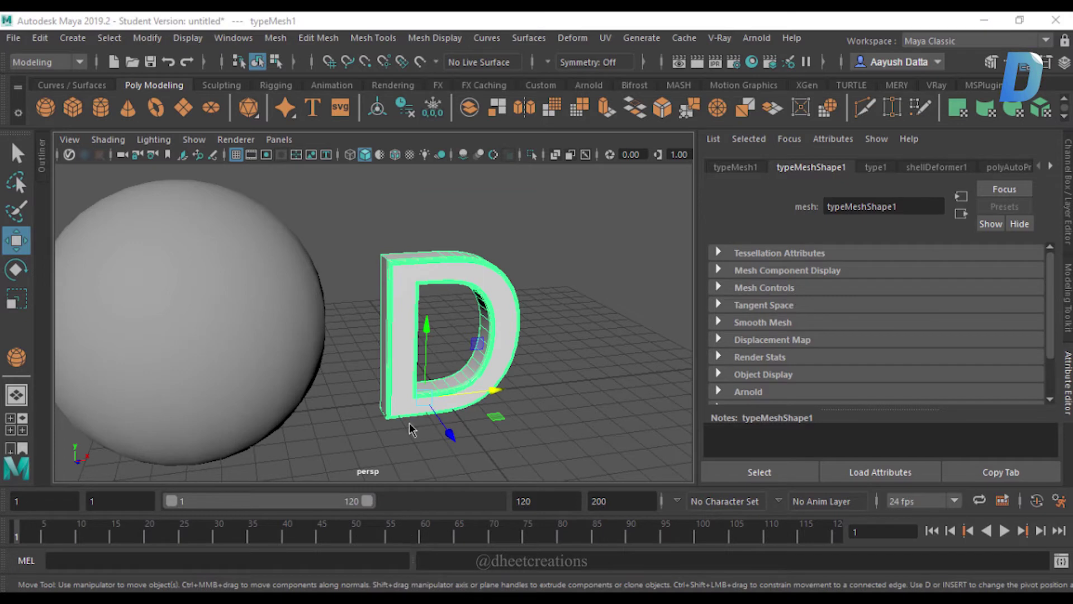
Assign an Arnold aiStandardSurface material to the D and rename it gold
click(407, 378)
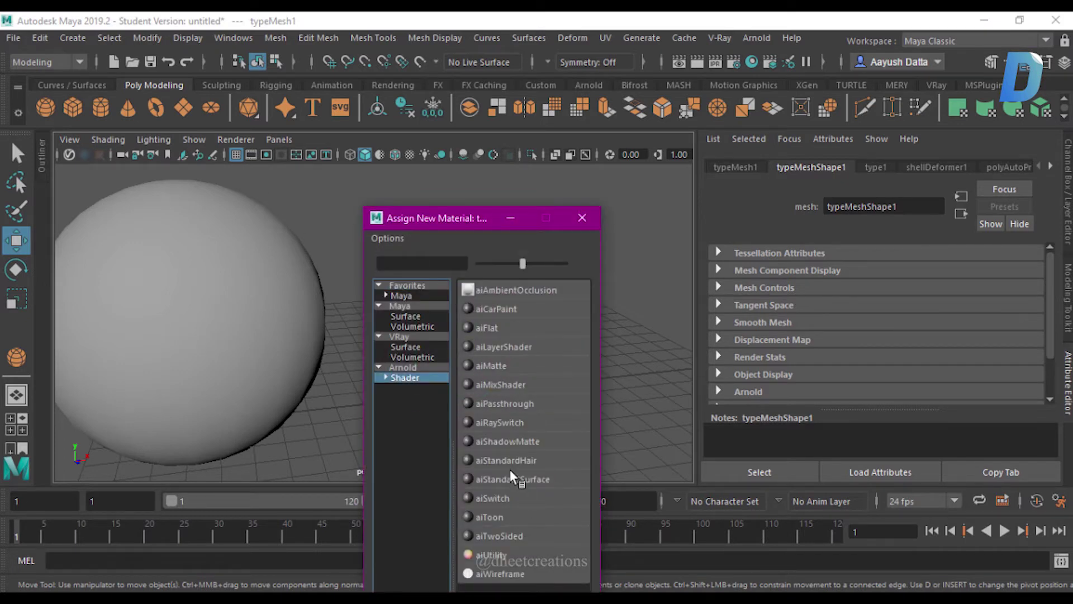
click(510, 478)
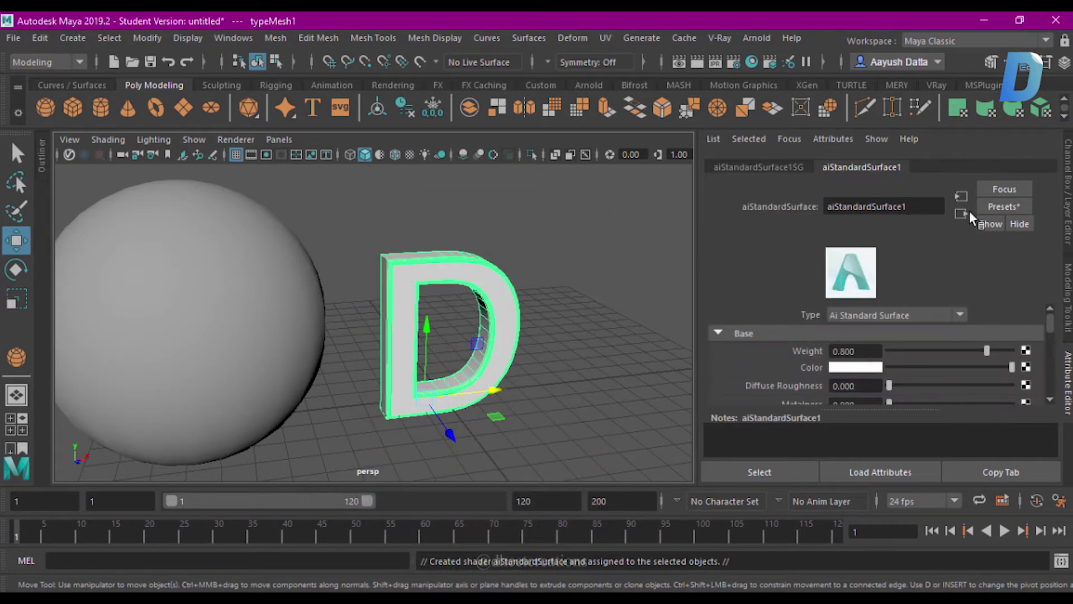
double_click(913, 206)
text(gold)
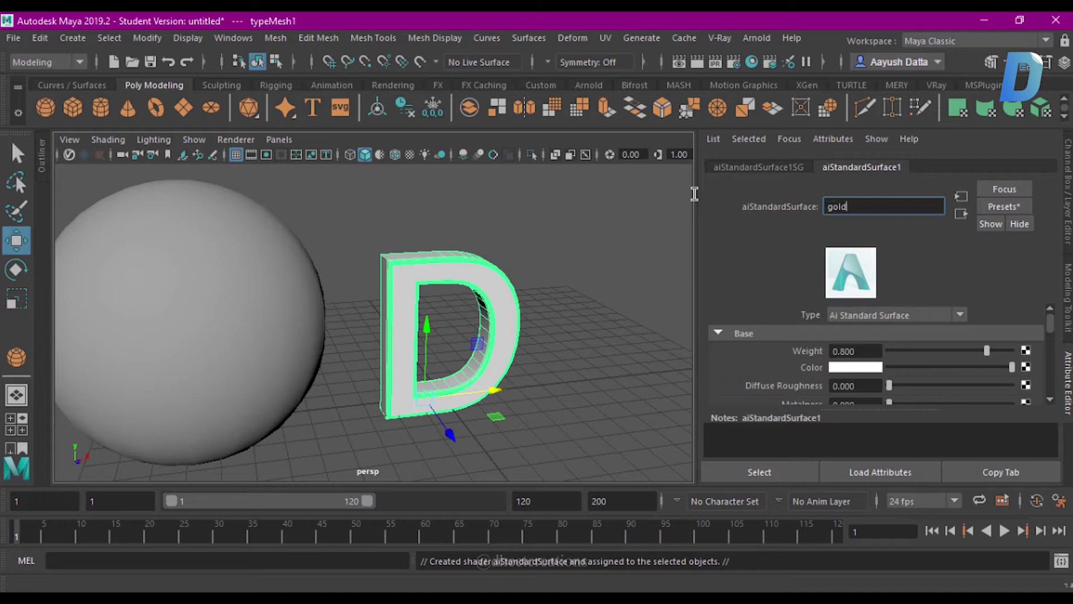
key(Return)
Replace the gold material's settings with the Gold preset
click(1008, 210)
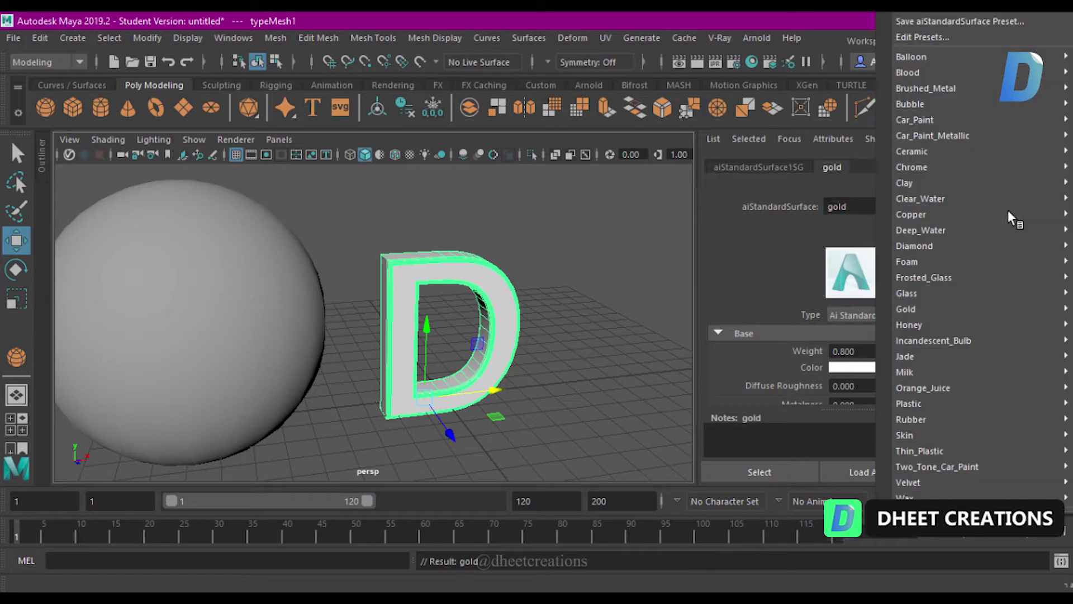
mouse_move(906, 308)
click(850, 307)
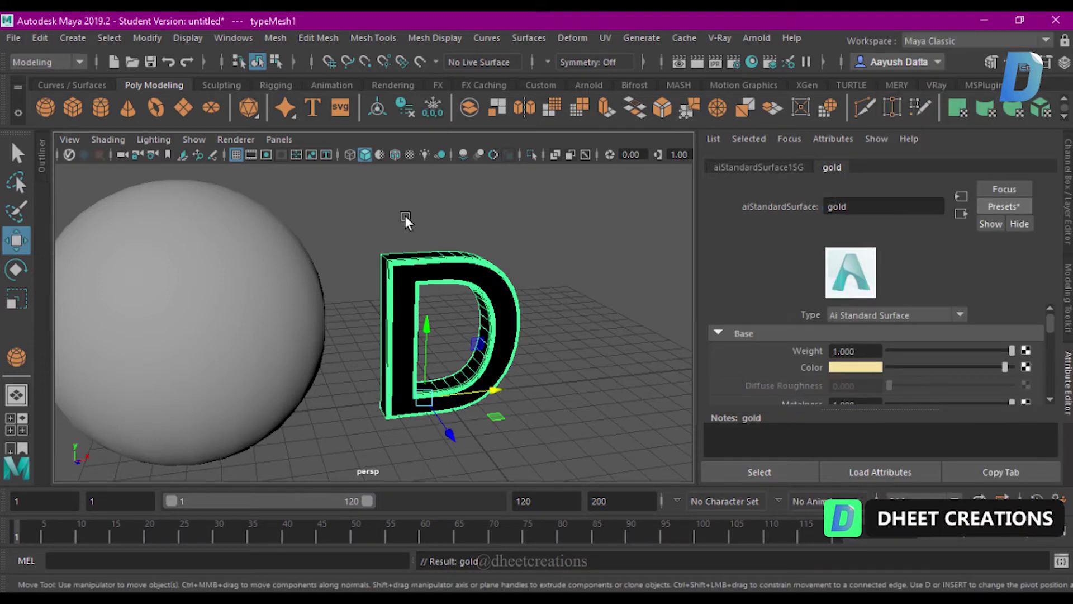
click(405, 216)
click(267, 276)
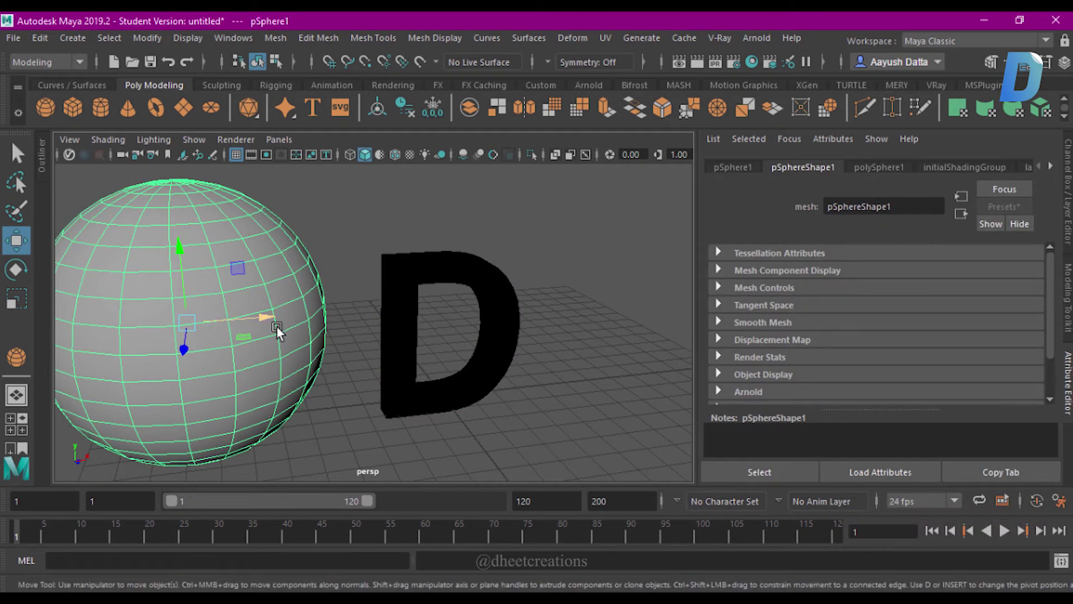
Assign a new aiStandardSurface material named thinplastic to the sphere
alt+drag(277, 326, 278, 351)
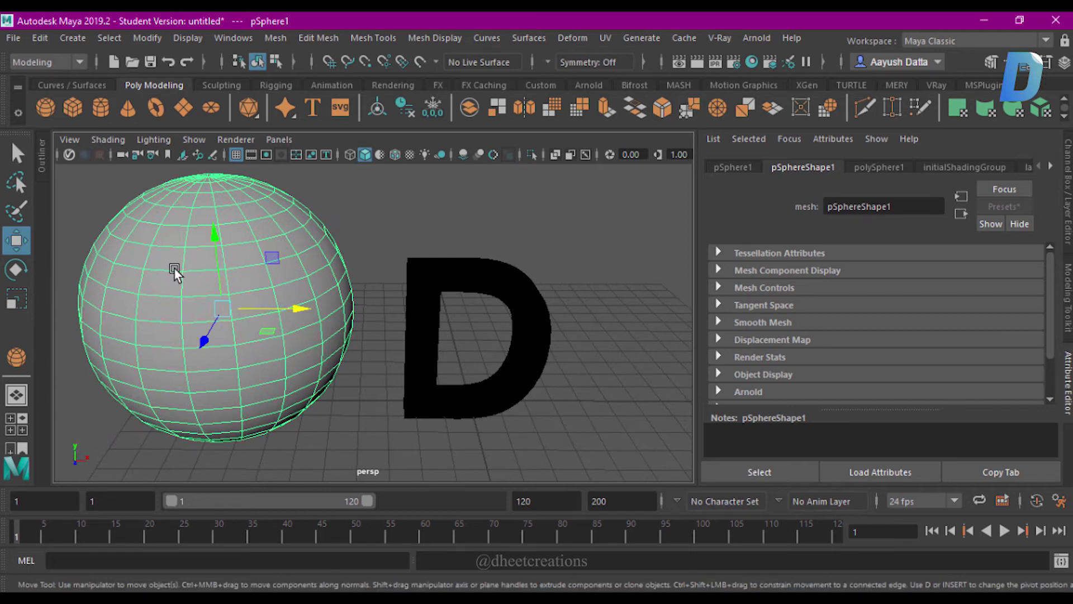
right_drag(173, 267, 180, 568)
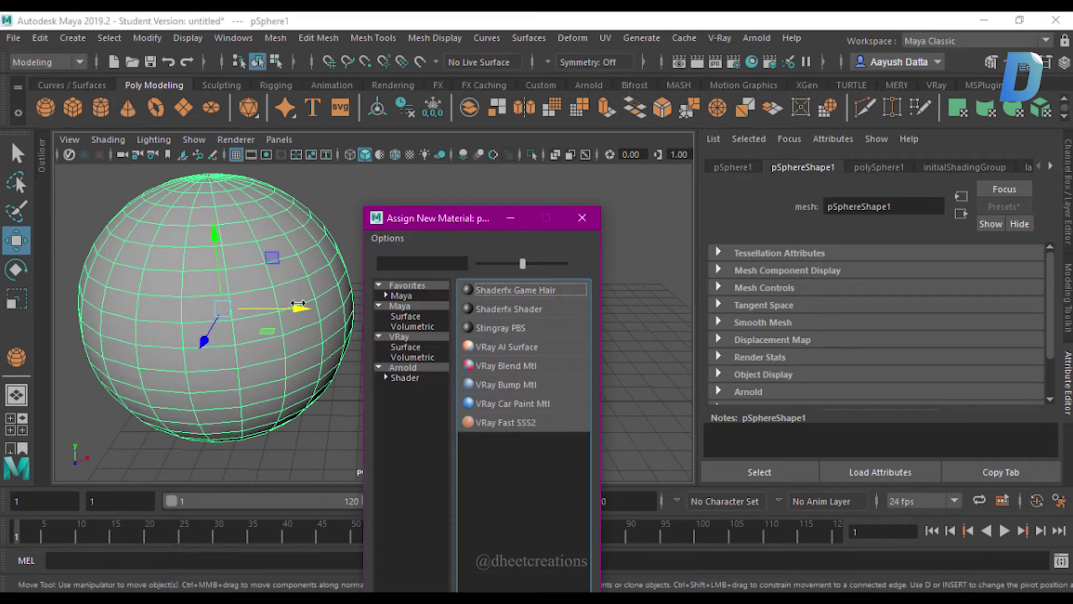
click(405, 378)
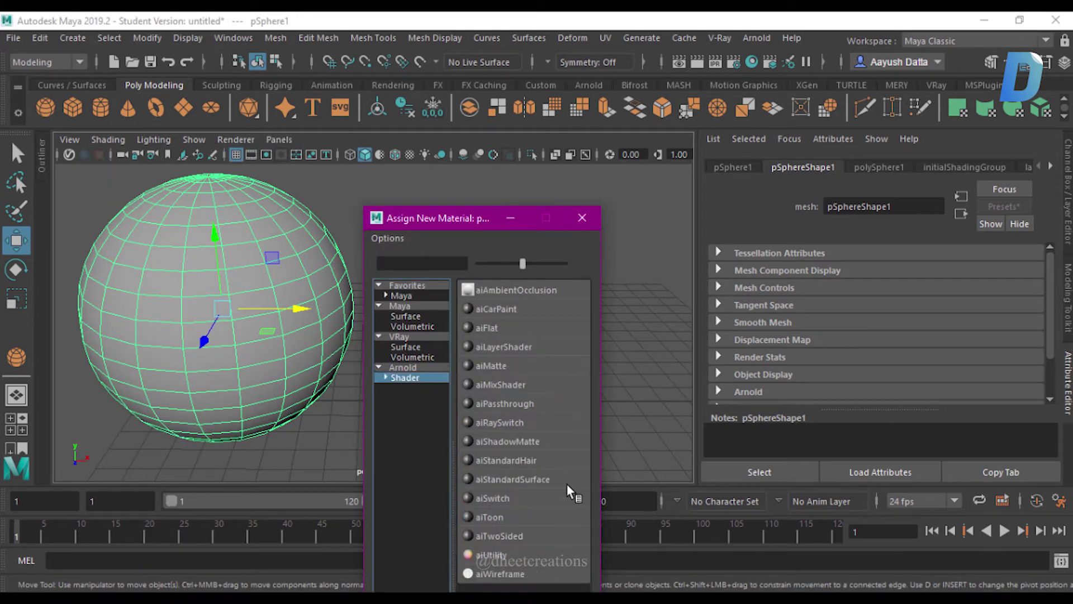
click(529, 478)
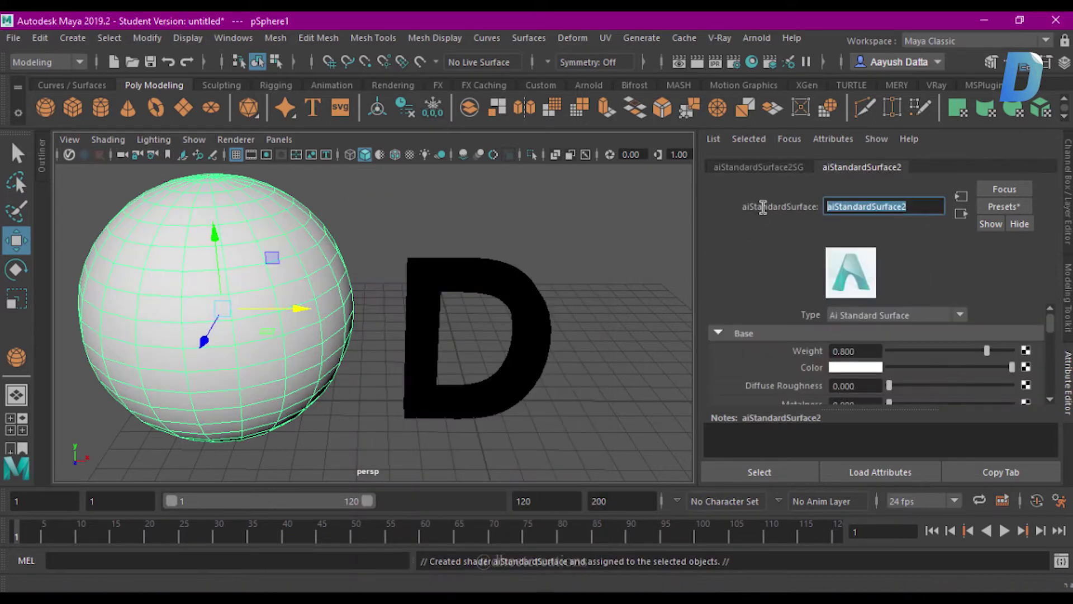
text(thinplastic)
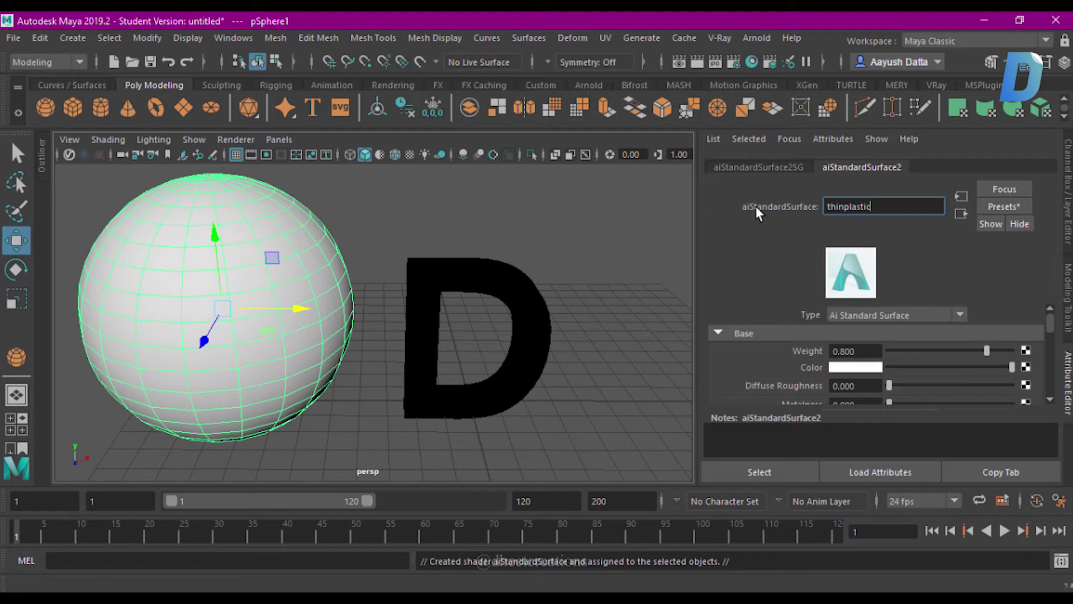
key(Return)
Replace the thinplastic settings with the Thin_Plastic preset
click(1006, 204)
mouse_move(920, 451)
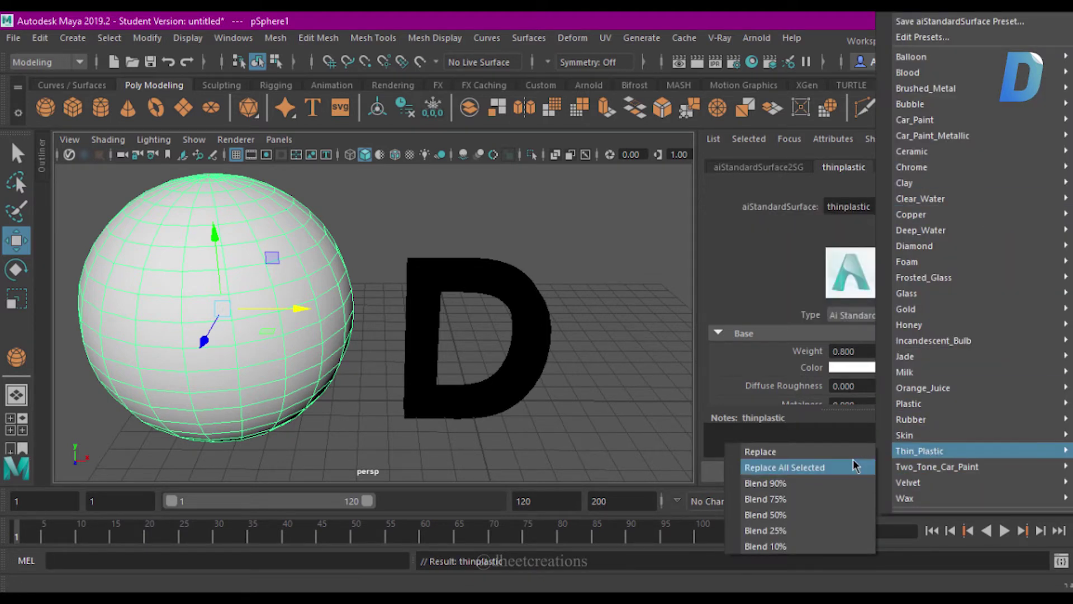
click(845, 453)
click(578, 351)
mouse_move(578, 351)
alt+mouse_down()
mouse_move(526, 345)
mouse_move(420, 288)
alt+mouse_up()
drag(324, 235, 122, 396)
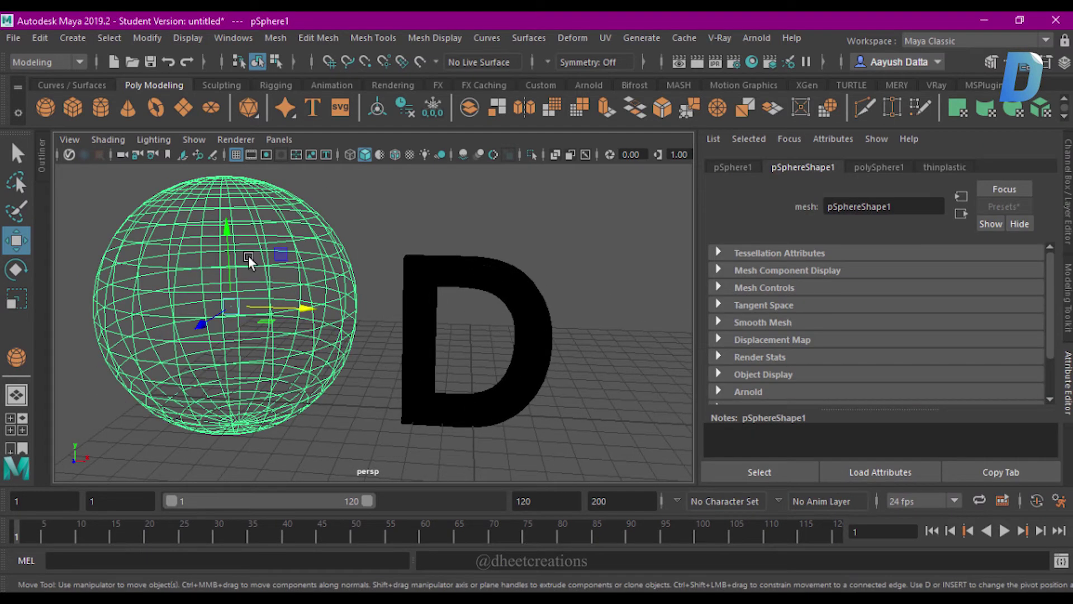
Blend 25% of the Frosted_Glass preset into the thinplastic material
click(938, 167)
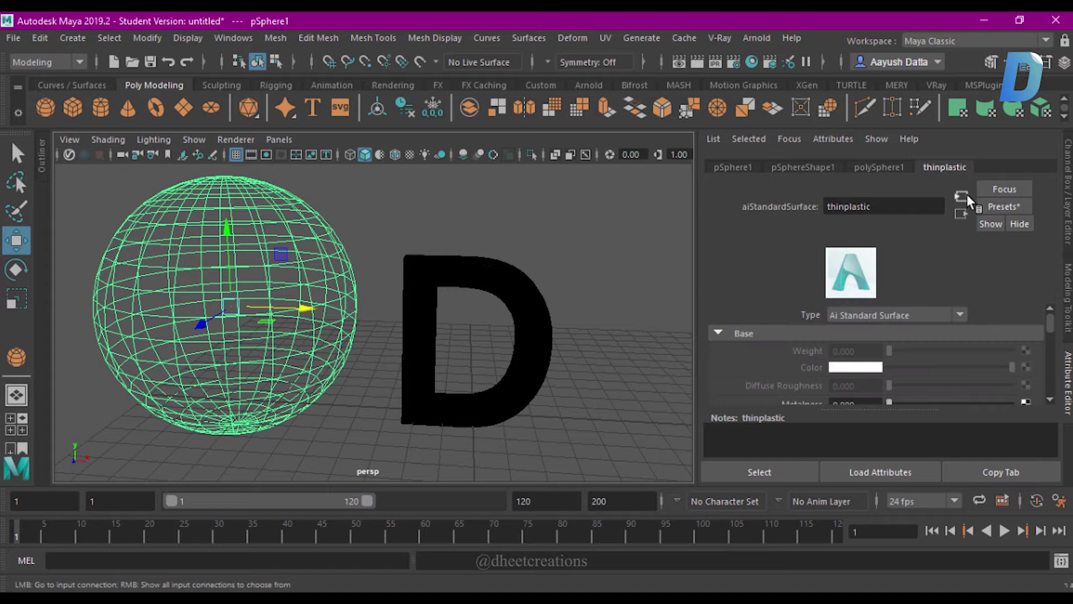
click(1011, 207)
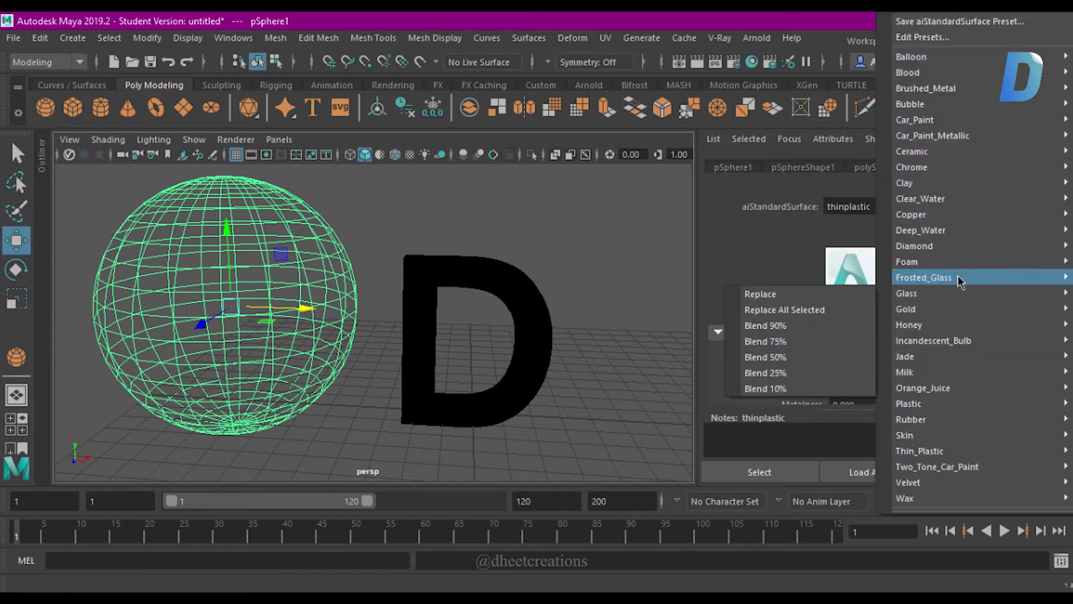
mouse_move(924, 278)
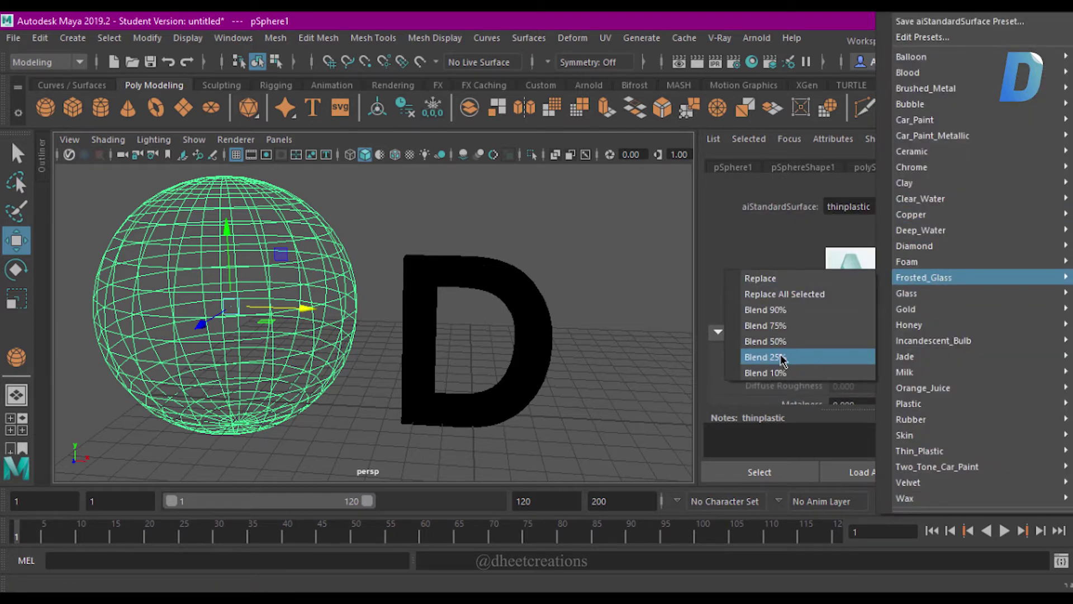
click(783, 358)
click(439, 275)
mouse_move(439, 275)
alt+mouse_down()
mouse_move(357, 308)
mouse_move(493, 307)
mouse_move(422, 295)
alt+mouse_up()
scroll(422, 294, down, 3)
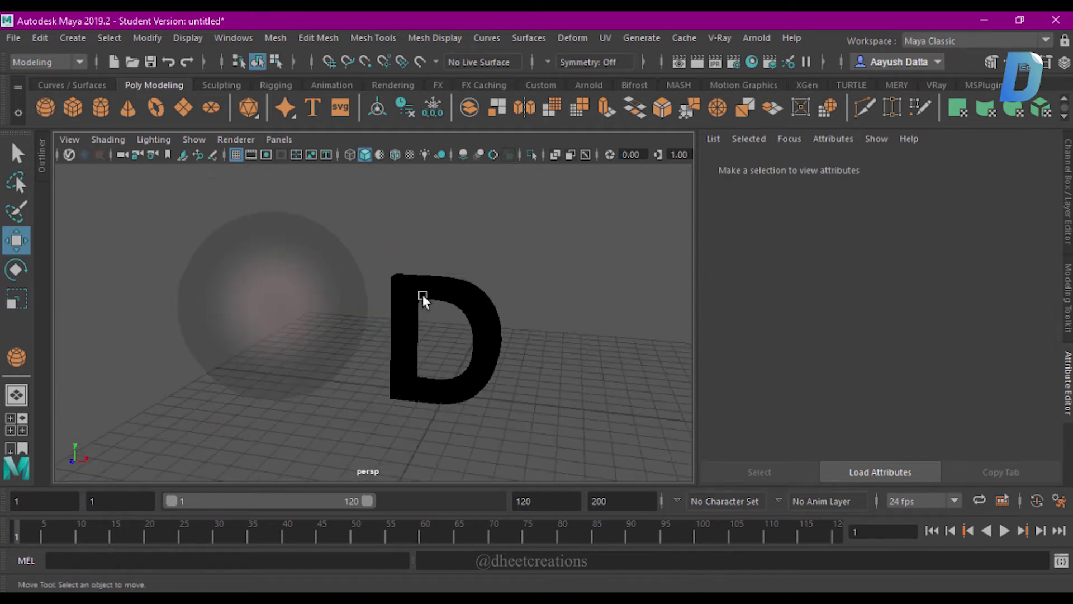
Move the sphere right and in depth so it overlaps the D
click(228, 321)
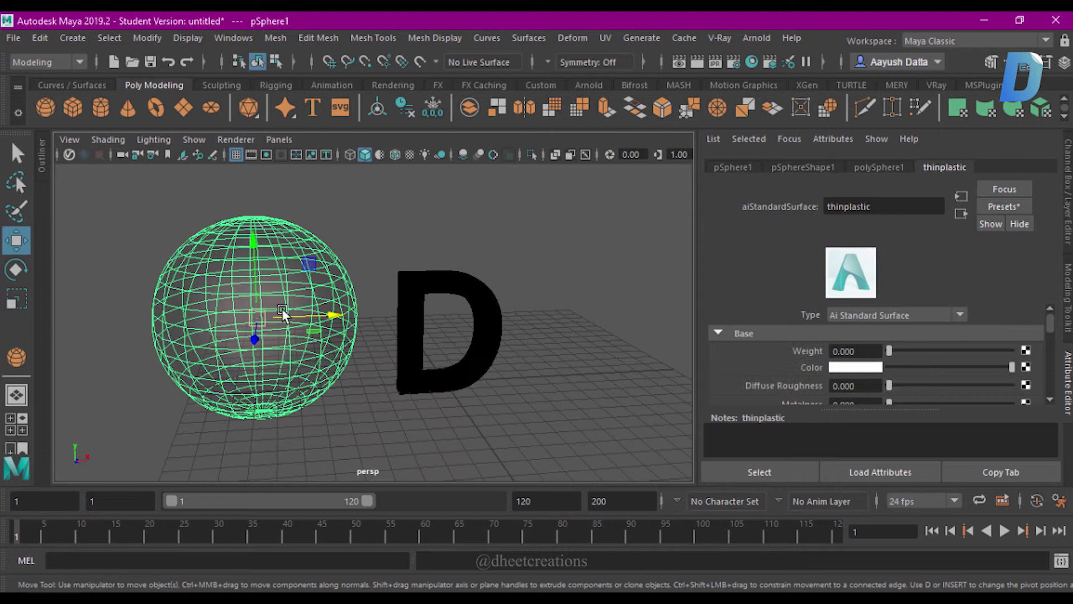
click(314, 397)
alt+drag(313, 398, 387, 388)
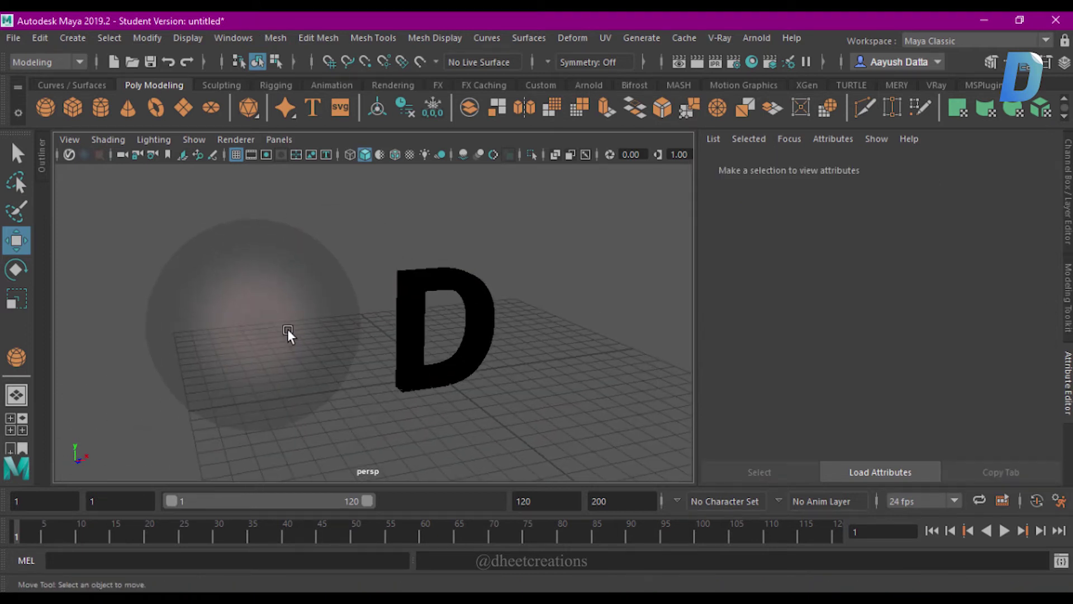
click(287, 328)
mouse_move(322, 317)
mouse_down()
mouse_move(480, 307)
mouse_move(435, 342)
mouse_move(441, 292)
mouse_up()
mouse_move(427, 246)
alt+mouse_down()
mouse_move(436, 346)
mouse_move(336, 350)
mouse_move(331, 291)
alt+mouse_up()
mouse_move(316, 334)
mouse_down()
mouse_move(287, 340)
mouse_move(310, 340)
mouse_up()
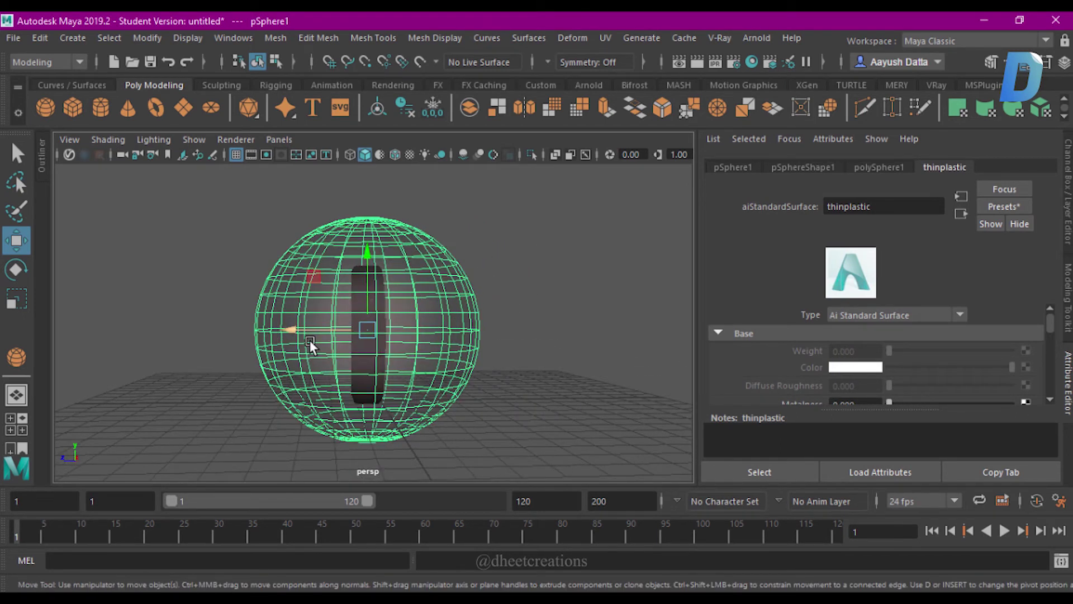
Centre the sphere on the D using the front view
key(space)
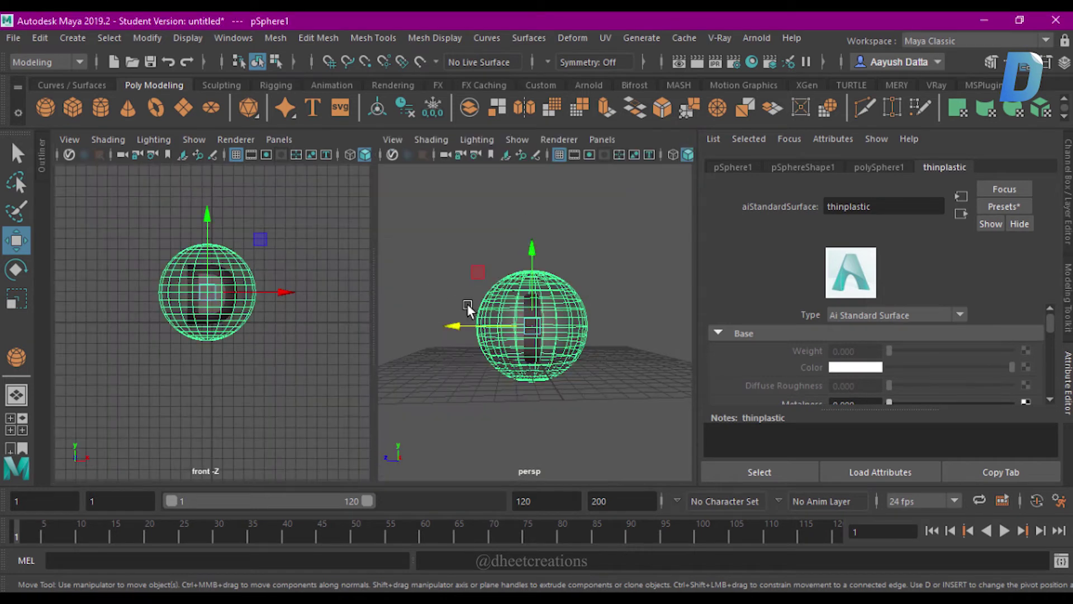
scroll(228, 288, up, 5)
scroll(228, 302, down, 5)
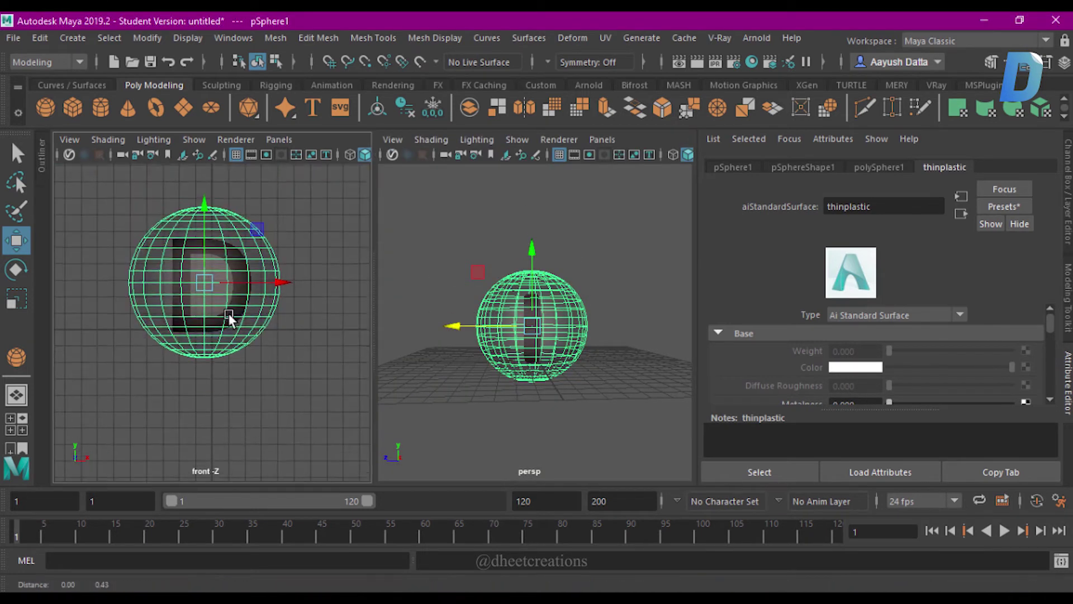
scroll(229, 318, up, 3)
drag(204, 245, 203, 248)
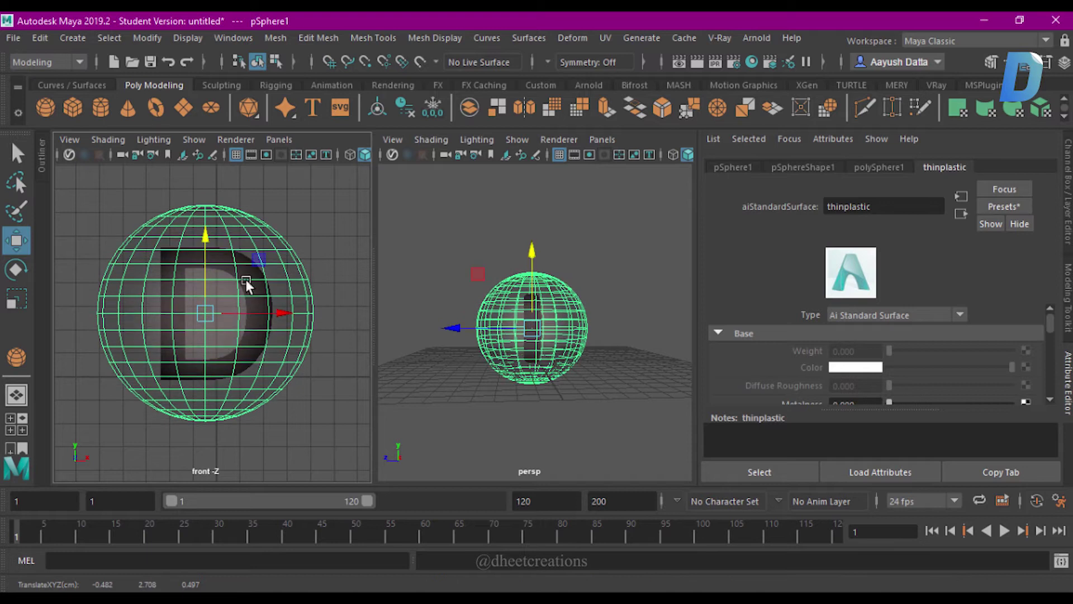
drag(268, 311, 271, 314)
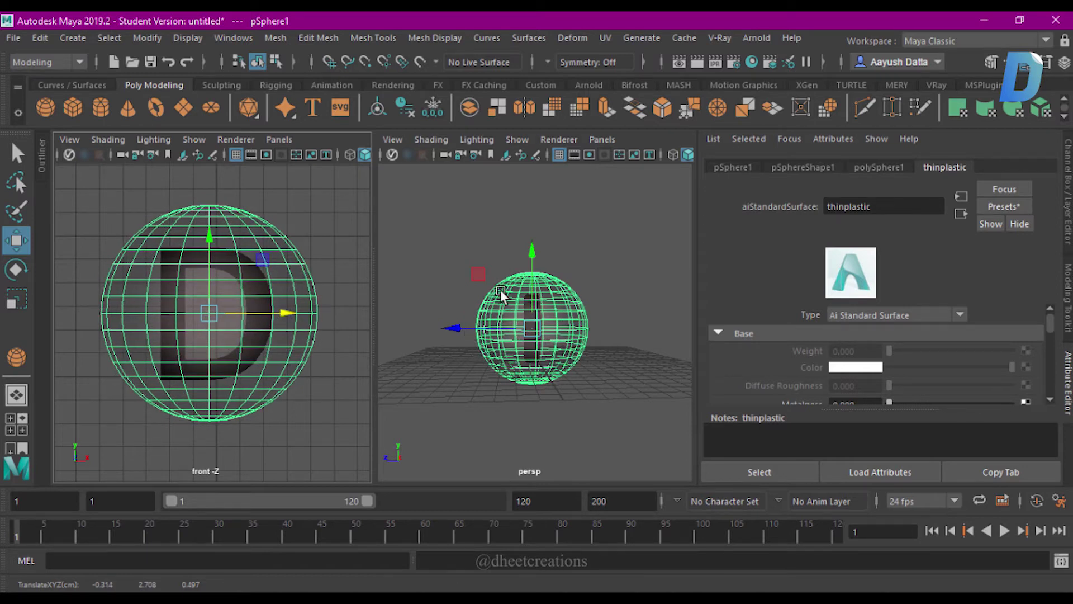
key(space)
Orbit around the scene to check the frosted sphere enclosing the D
mouse_move(501, 290)
alt+mouse_down()
mouse_move(403, 313)
mouse_move(411, 296)
mouse_move(614, 311)
mouse_move(581, 372)
alt+mouse_up()
click(580, 372)
mouse_move(473, 390)
alt+mouse_down()
mouse_move(558, 388)
mouse_move(618, 364)
mouse_move(527, 352)
mouse_move(478, 370)
alt+mouse_up()
scroll(458, 346, up, 3)
mouse_move(438, 311)
alt+mouse_down()
mouse_move(357, 308)
mouse_move(385, 337)
mouse_move(438, 351)
mouse_move(348, 439)
mouse_move(448, 386)
mouse_move(464, 274)
mouse_move(401, 324)
mouse_move(524, 318)
mouse_move(560, 373)
alt+mouse_up()
mouse_move(524, 355)
alt+right_down()
mouse_move(483, 365)
mouse_move(478, 355)
alt+right_up()
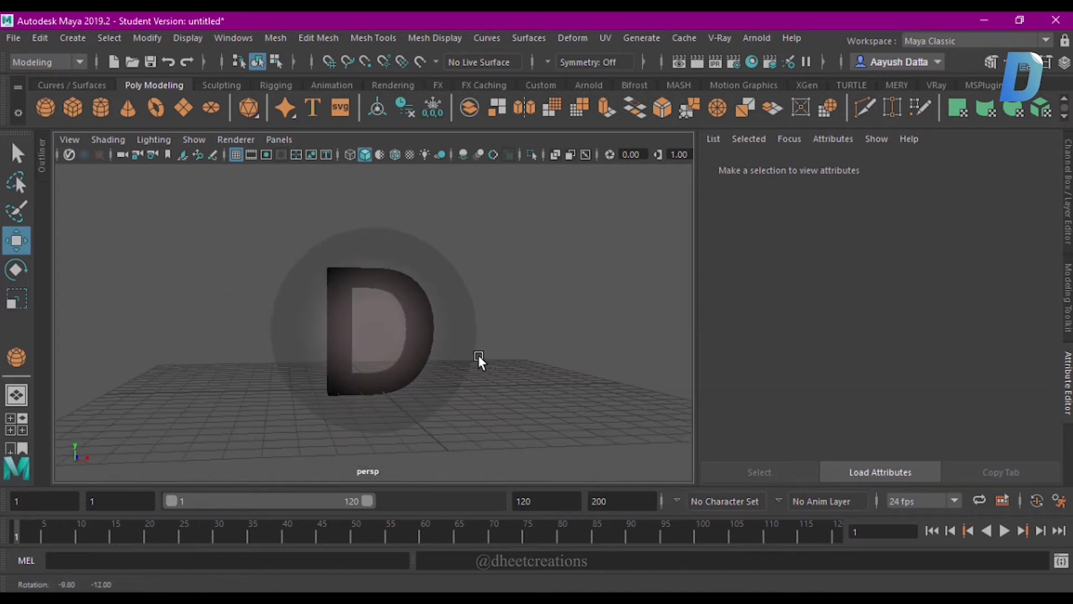
scroll(478, 355, up, 2)
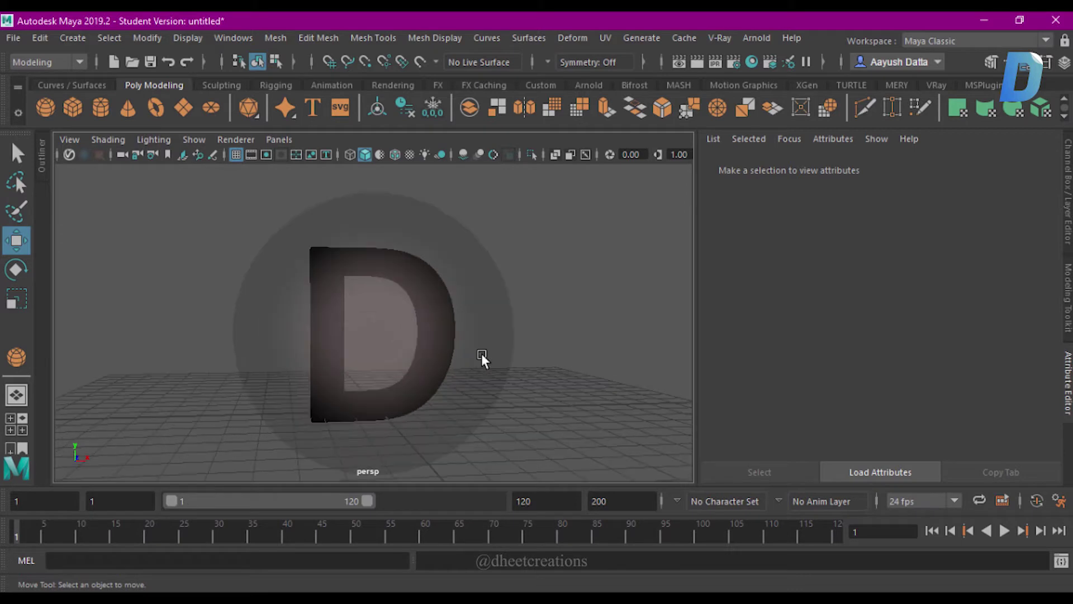
click(478, 278)
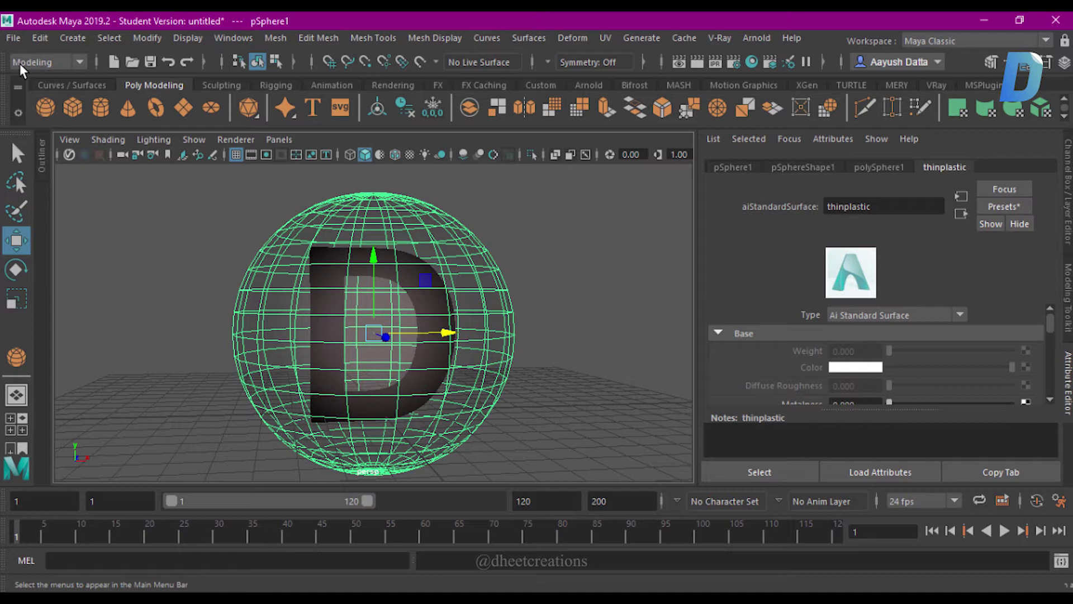
Switch to the FX menu set and turn the sphere into an nCloth object
click(34, 62)
click(28, 125)
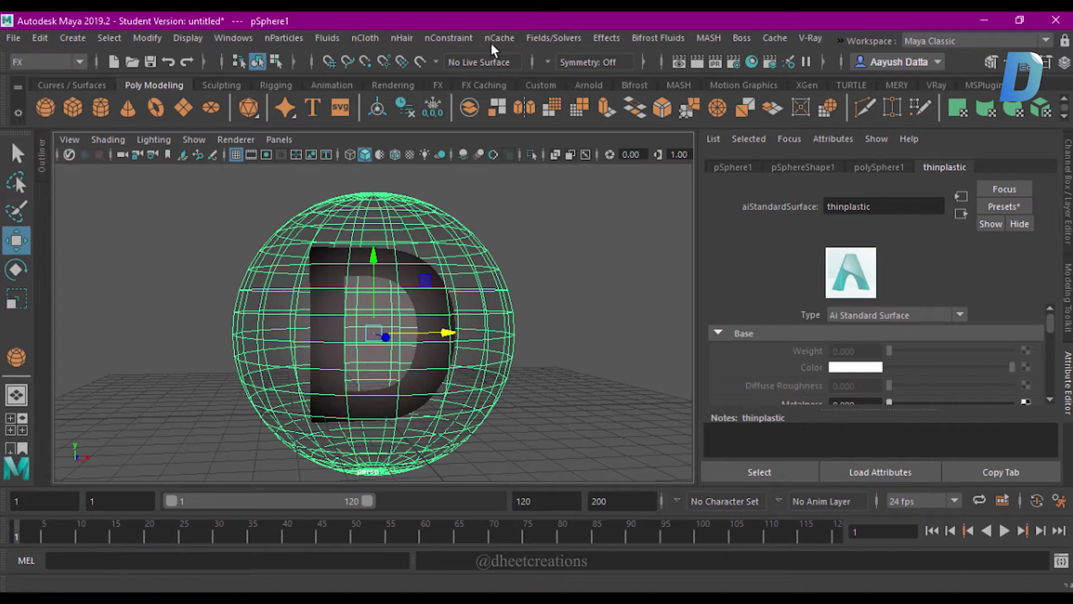
click(376, 38)
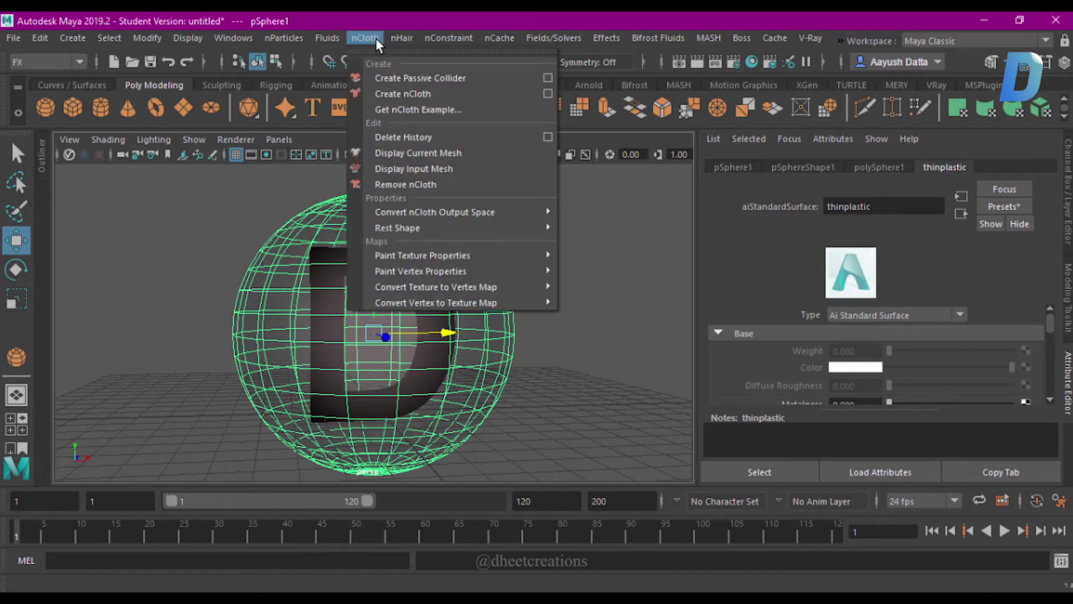
click(413, 95)
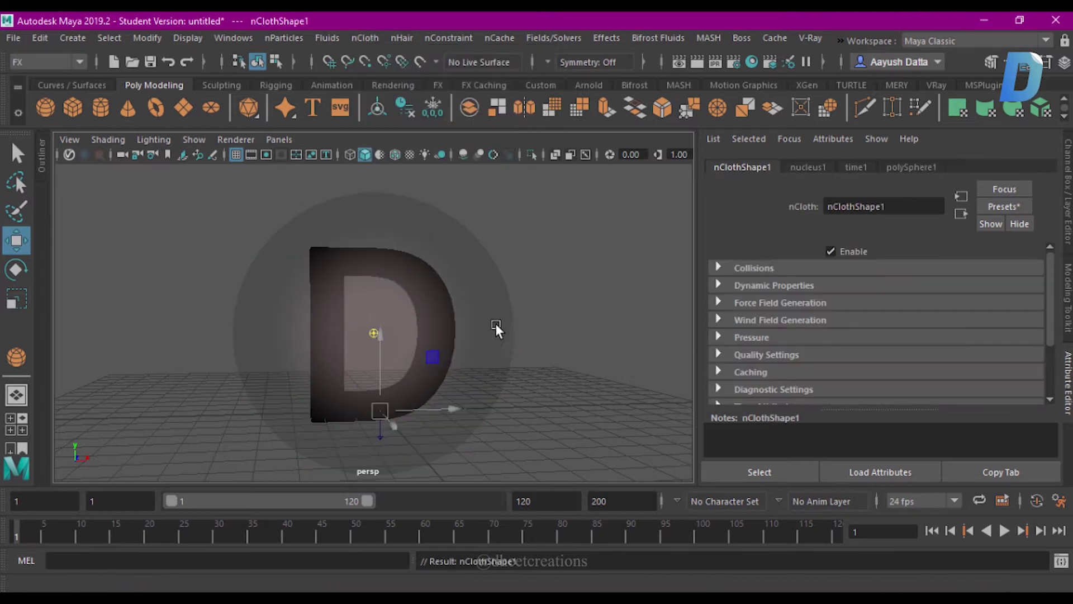
Move the nCloth sphere right, away from the D, and select typeMesh1
click(537, 246)
click(427, 236)
drag(450, 334, 643, 331)
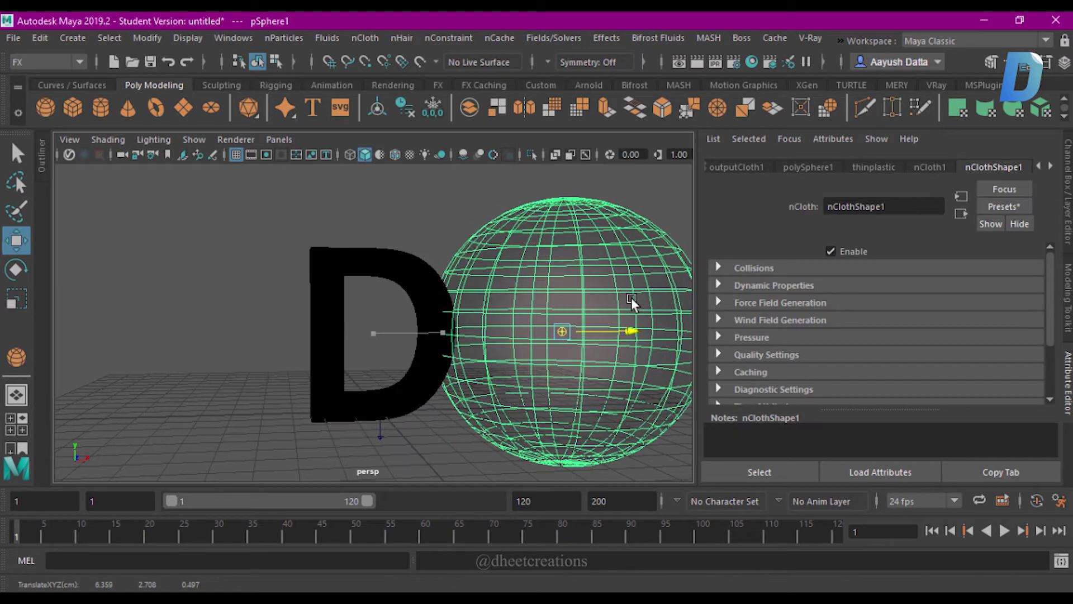
click(421, 268)
click(536, 267)
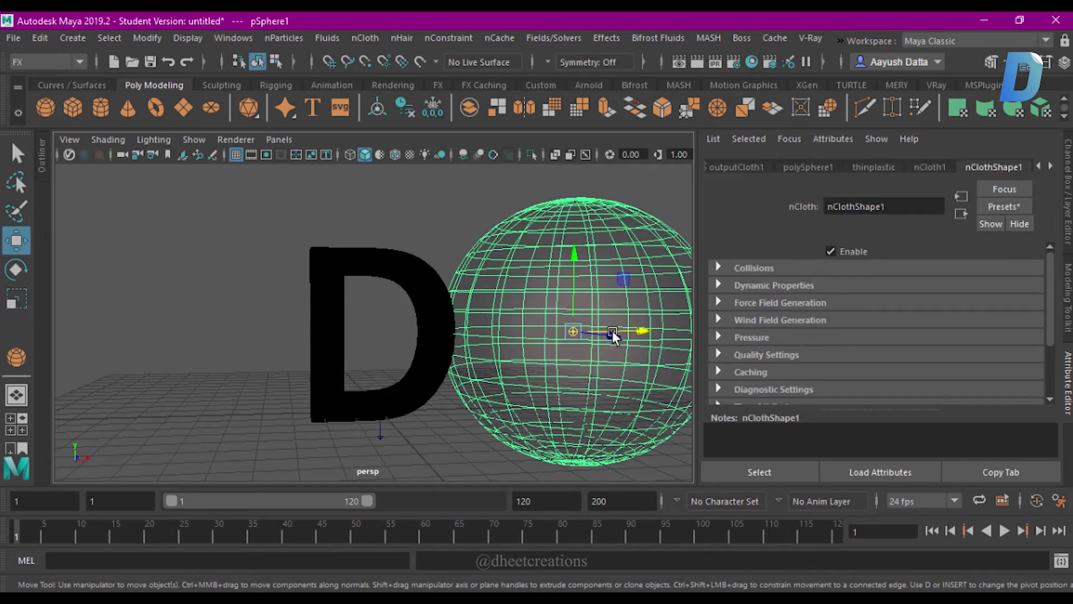
click(411, 253)
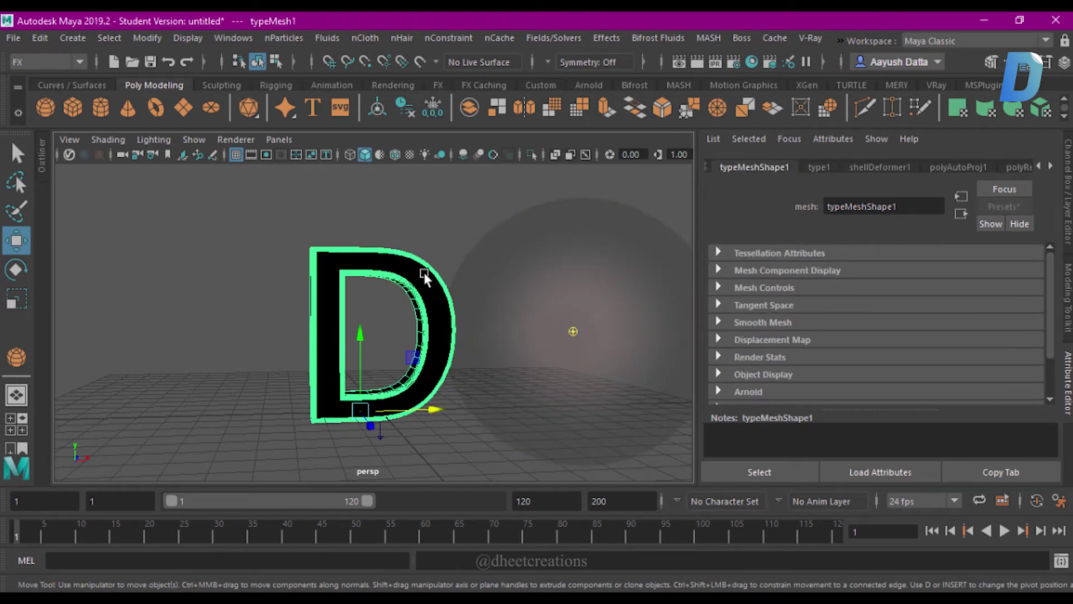
Make the D passive collider nRigidShape1 and slide the sphere left along X over it
click(369, 39)
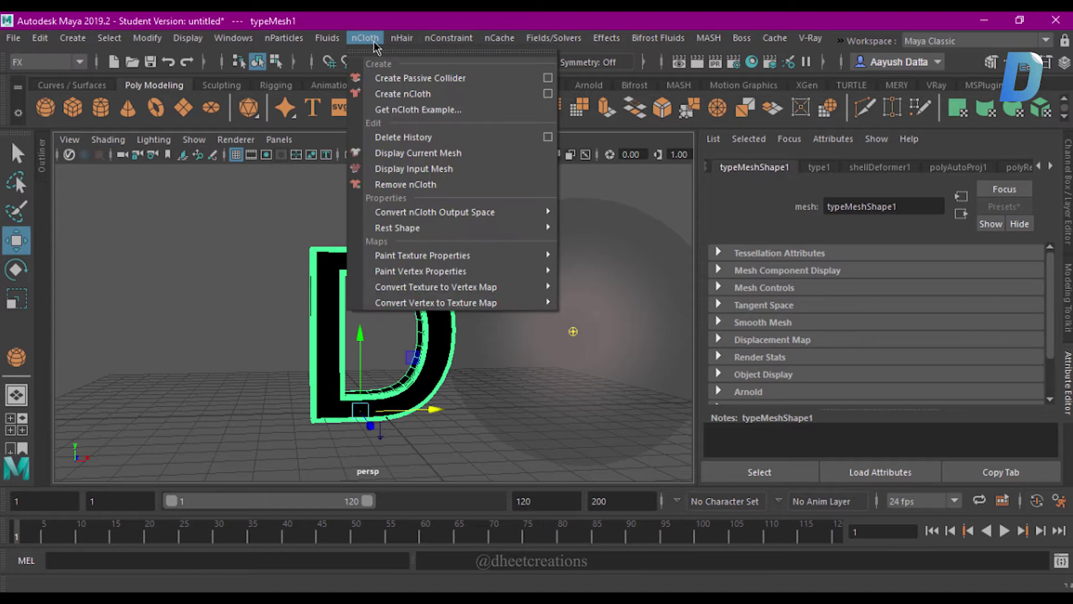
click(448, 84)
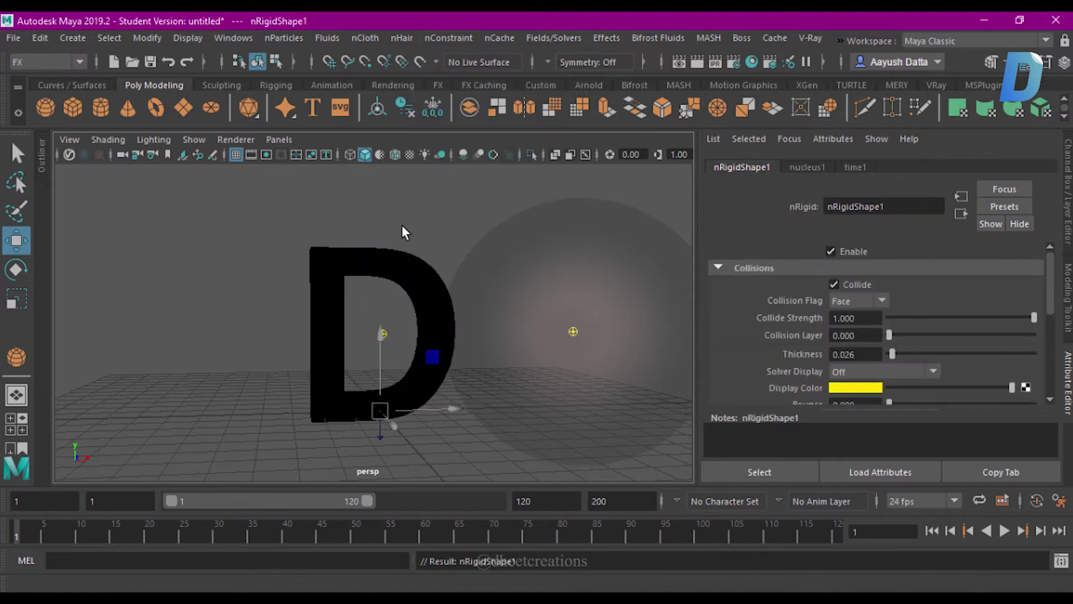
click(557, 282)
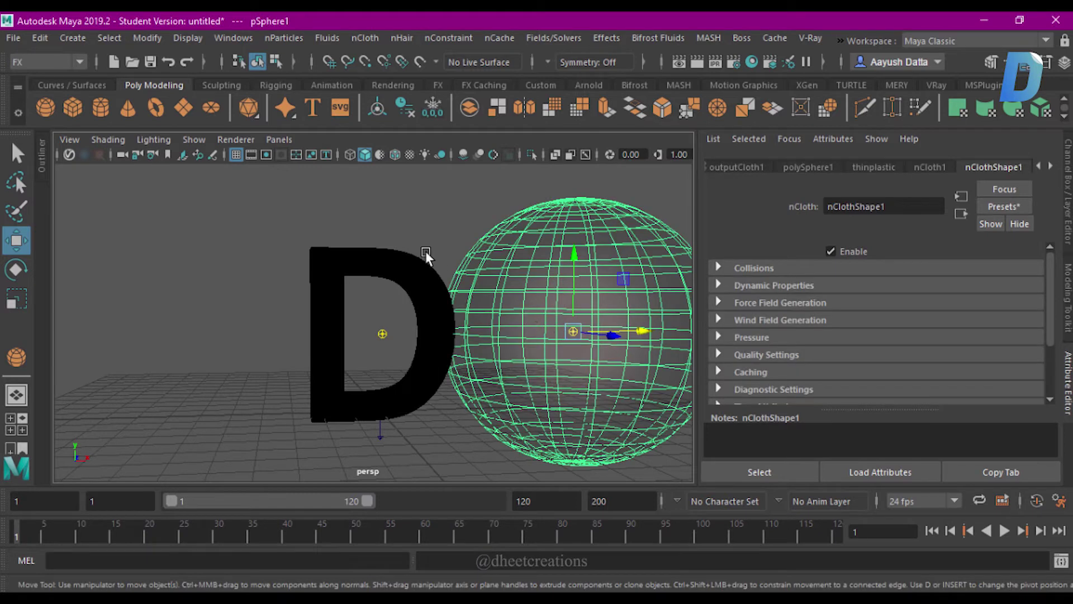
click(396, 259)
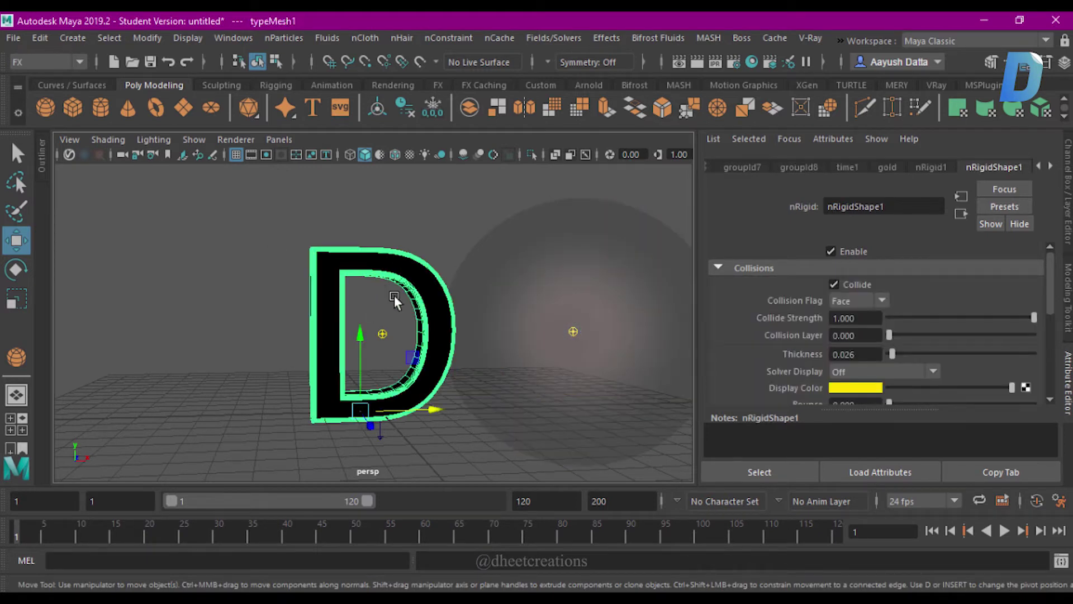
click(568, 272)
mouse_move(643, 331)
mouse_down()
mouse_move(449, 333)
mouse_move(266, 357)
mouse_move(425, 357)
mouse_up()
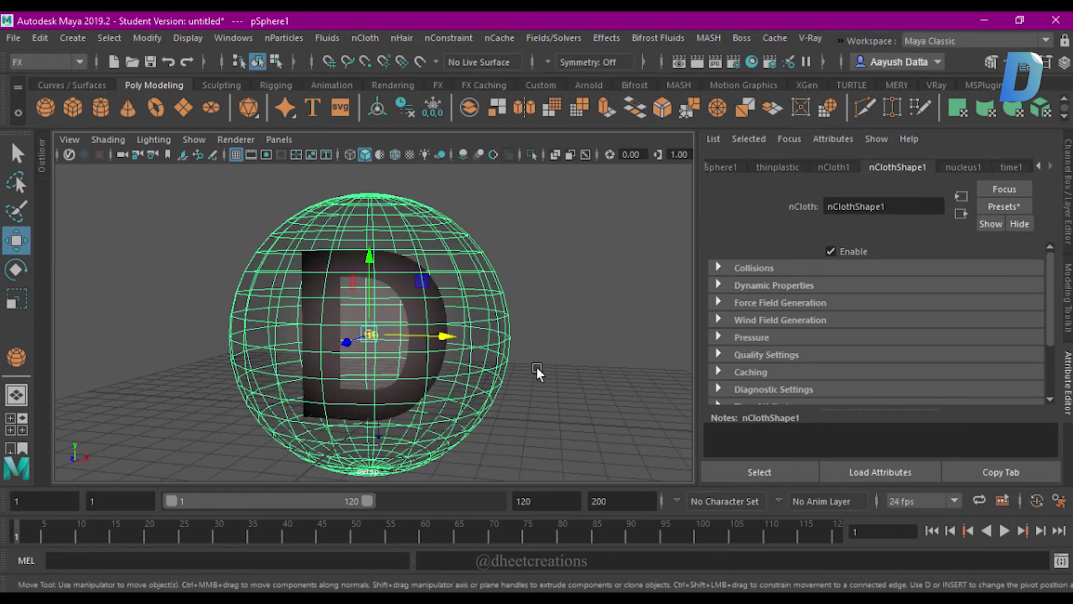
Open the Outliner and inspect nucleus1's Gravity and Wind, leaving gravity at 9.800
click(42, 159)
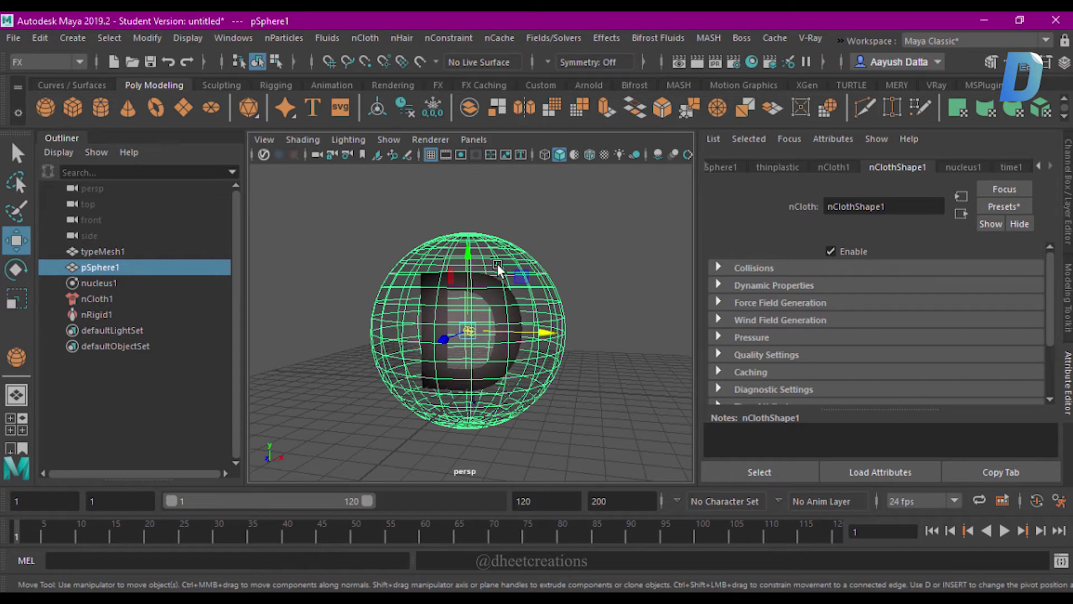
click(86, 298)
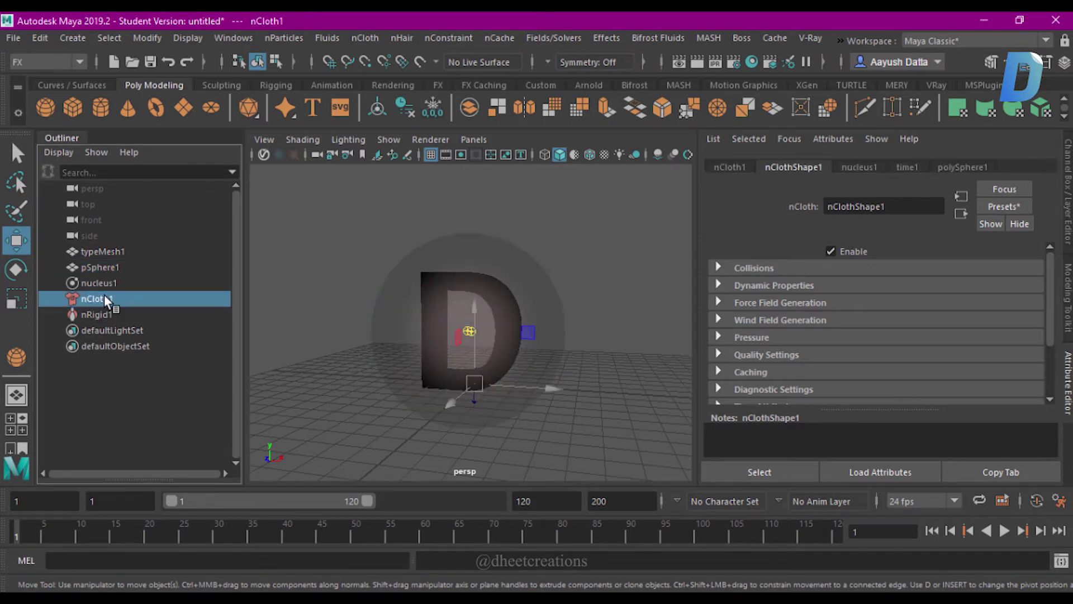
click(102, 281)
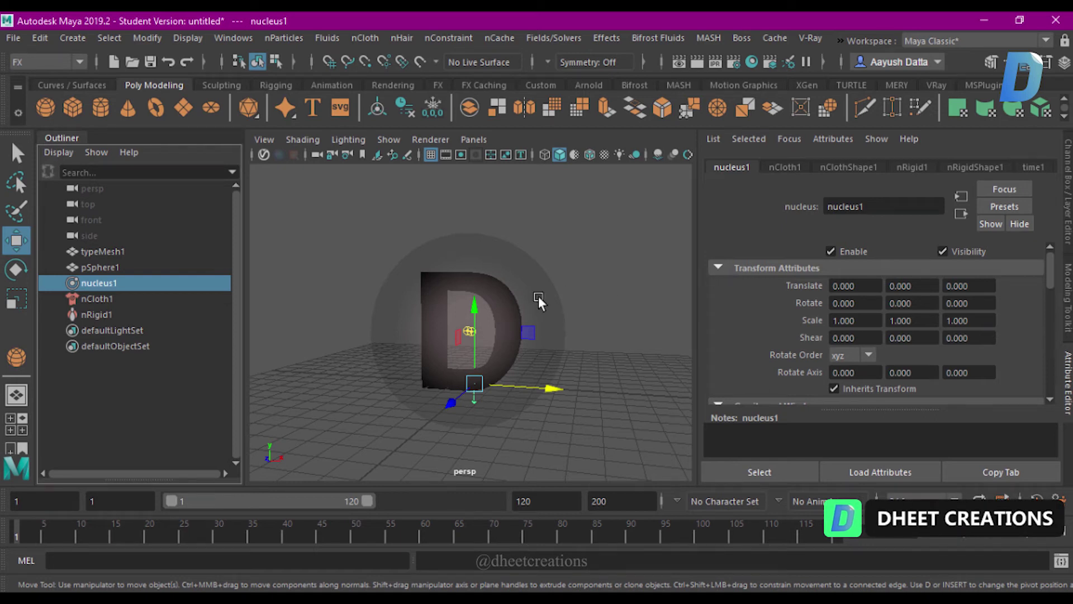
scroll(777, 341, down, 3)
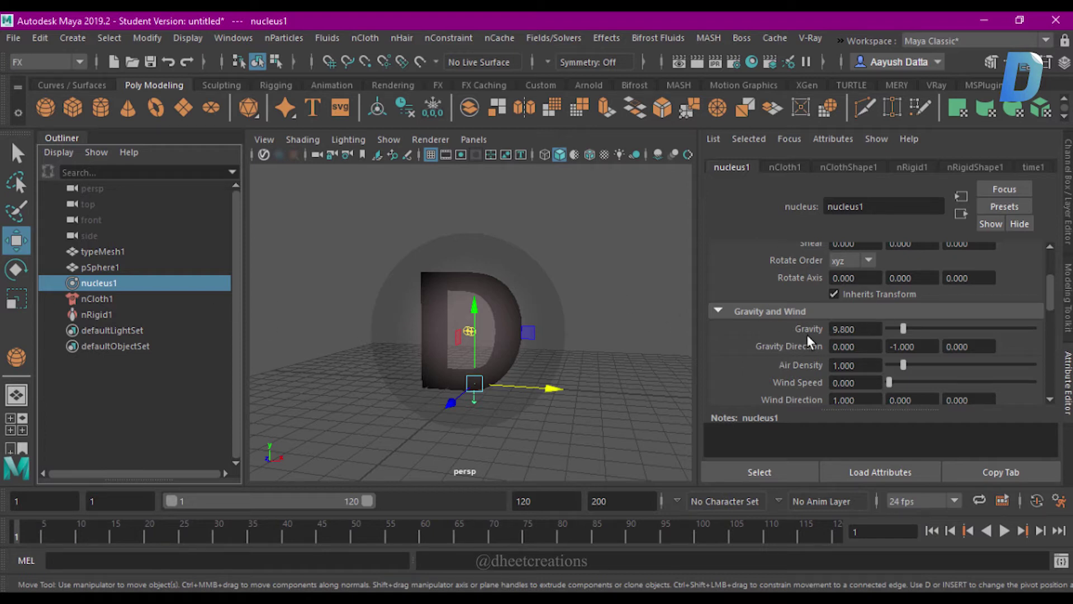
scroll(553, 345, up, 3)
scroll(553, 344, down, 3)
mouse_move(554, 345)
alt+mouse_down()
mouse_move(480, 358)
mouse_move(532, 350)
mouse_move(537, 368)
alt+mouse_up()
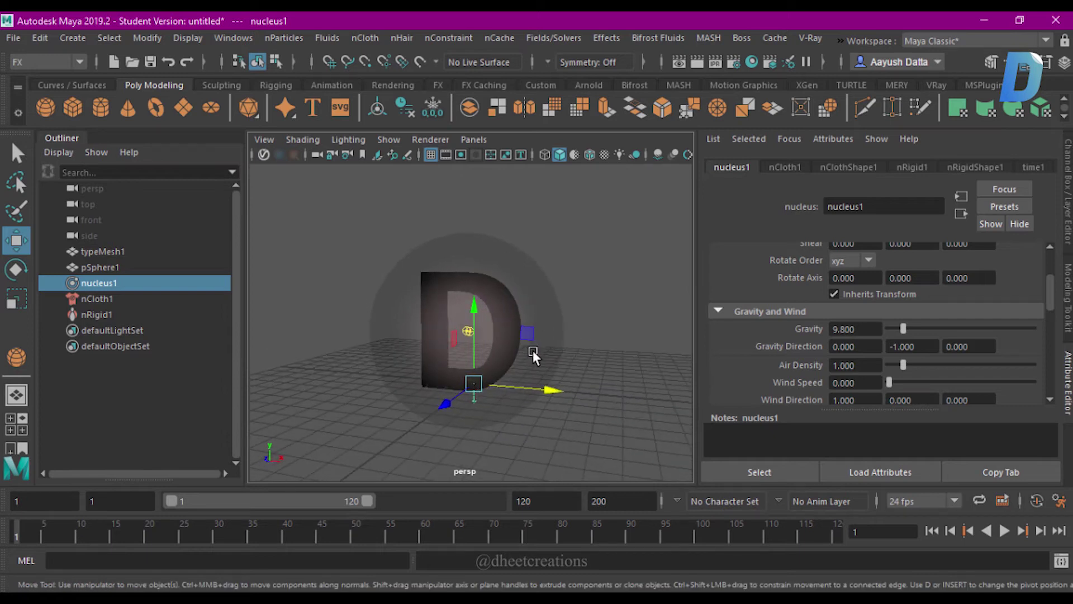
Play the nCloth simulation briefly to watch the sphere fall onto the D
click(623, 363)
mouse_move(623, 363)
alt+mouse_down()
mouse_move(469, 362)
mouse_move(531, 357)
alt+mouse_up()
key(alt+v)
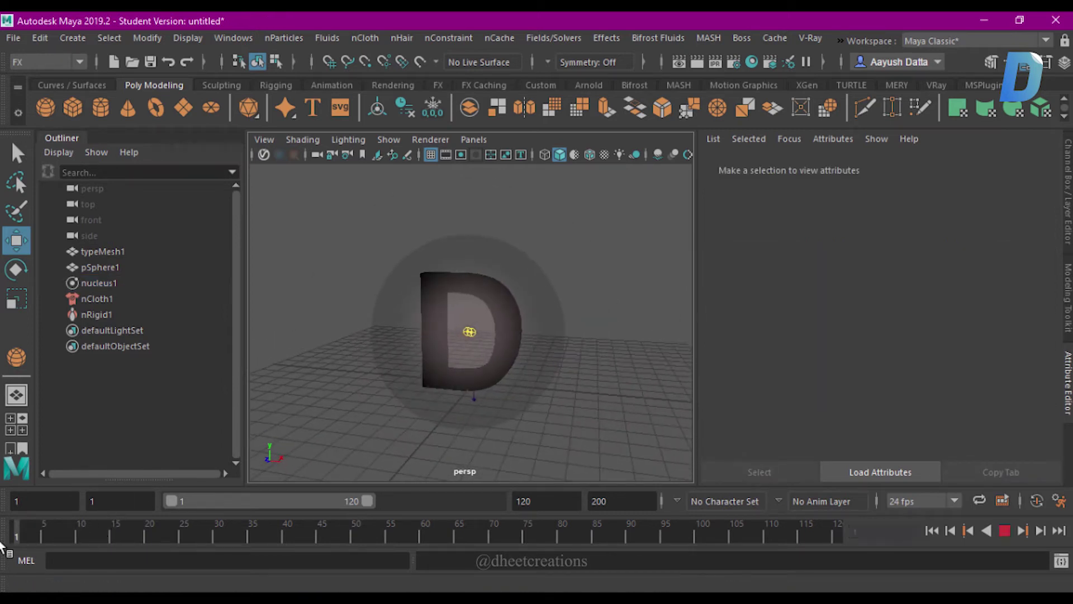
click(1006, 531)
mouse_move(551, 394)
alt+mouse_down()
mouse_move(570, 407)
mouse_move(434, 412)
mouse_move(432, 321)
alt+mouse_up()
click(95, 282)
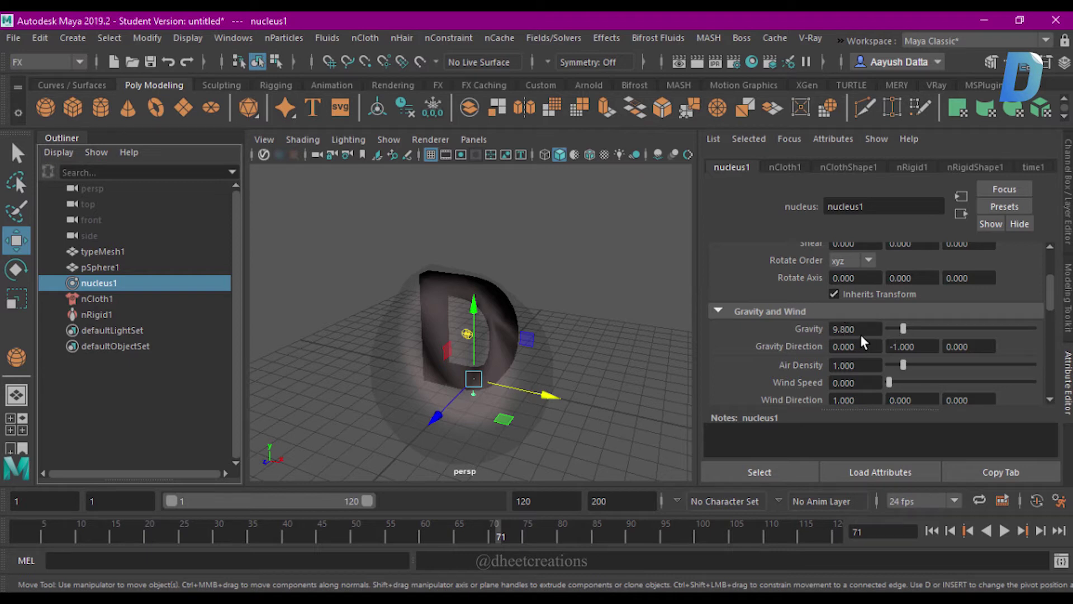
click(587, 350)
mouse_move(468, 295)
alt+mouse_down()
mouse_move(524, 300)
mouse_move(473, 263)
mouse_move(468, 286)
mouse_move(555, 345)
mouse_move(583, 336)
mouse_move(519, 361)
mouse_move(511, 380)
alt+mouse_up()
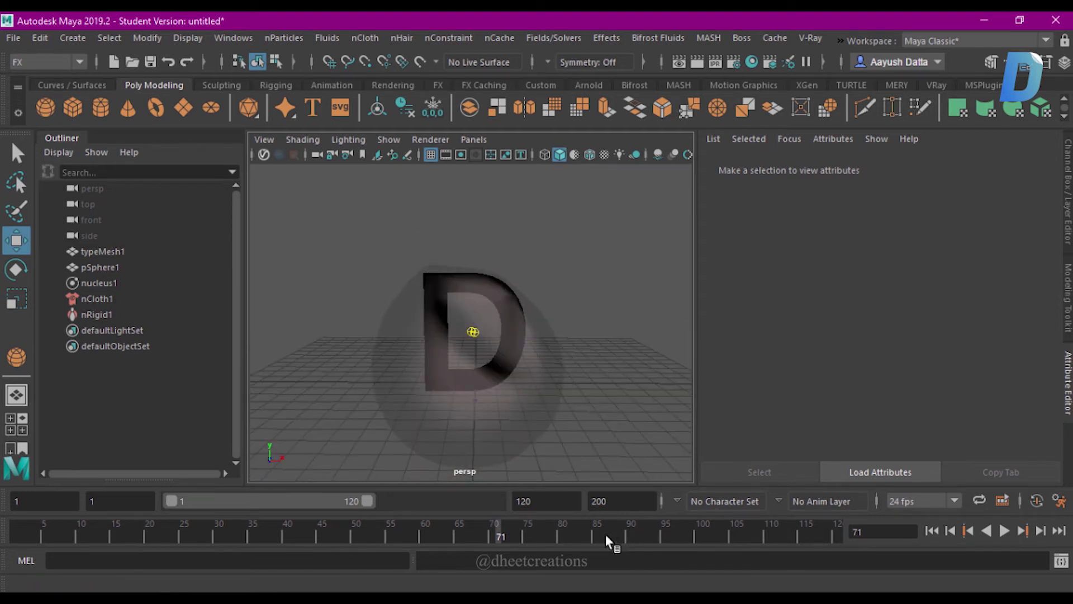
Replay the simulation from the start, stop at frame 79, and scrub back to frame 1
click(932, 530)
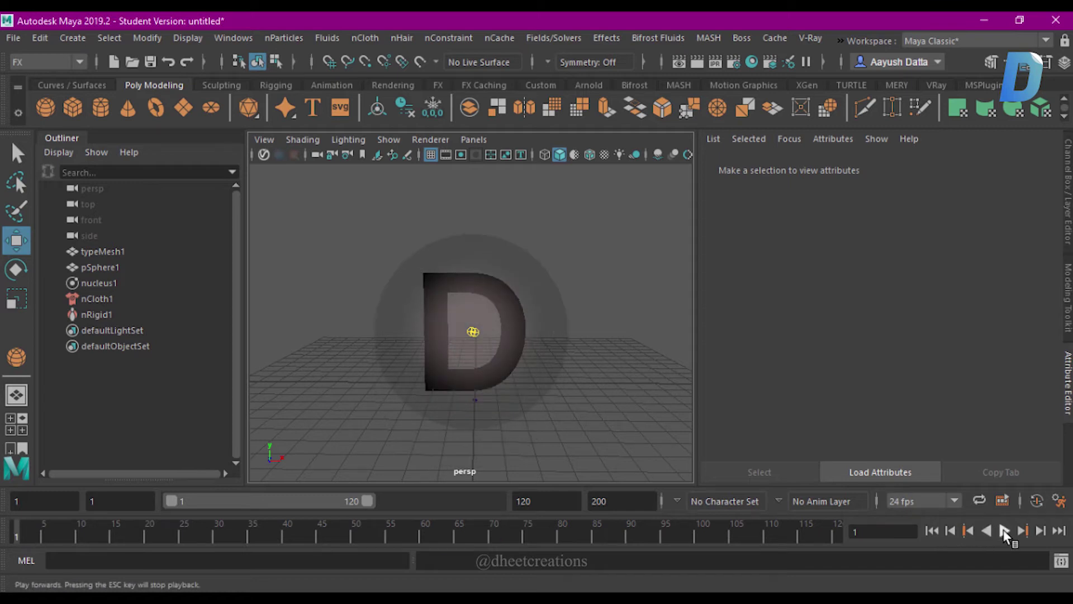
click(1004, 530)
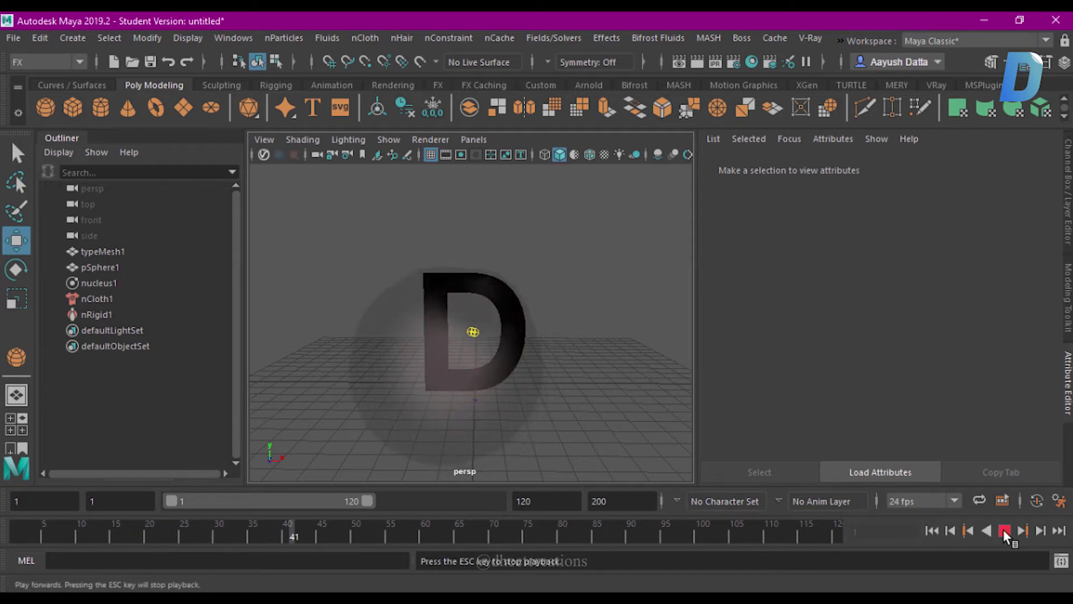
click(1003, 529)
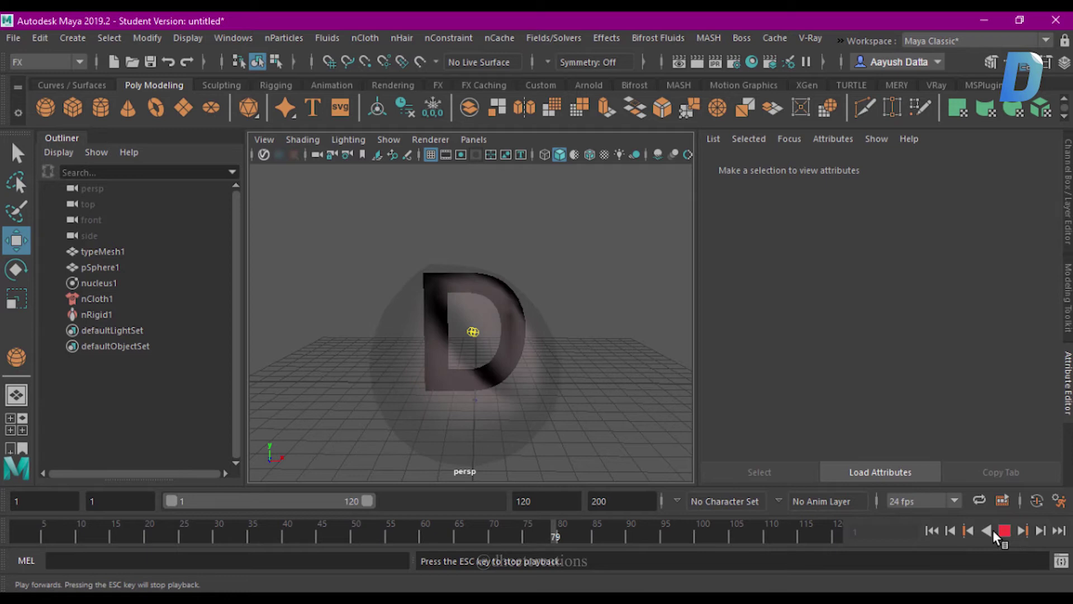
drag(537, 532, 17, 534)
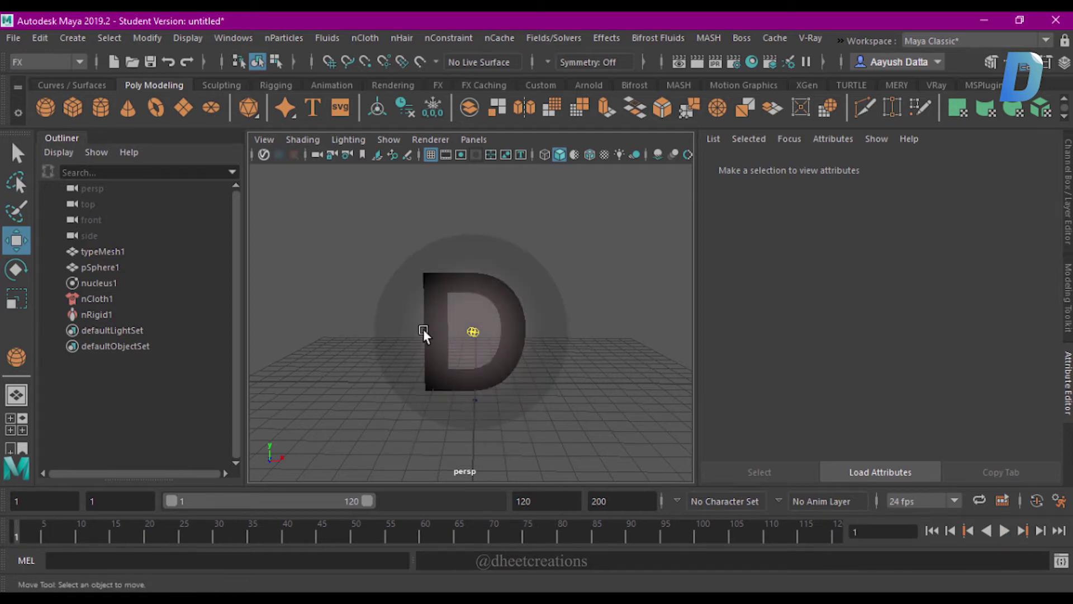
alt+drag(423, 329, 377, 337)
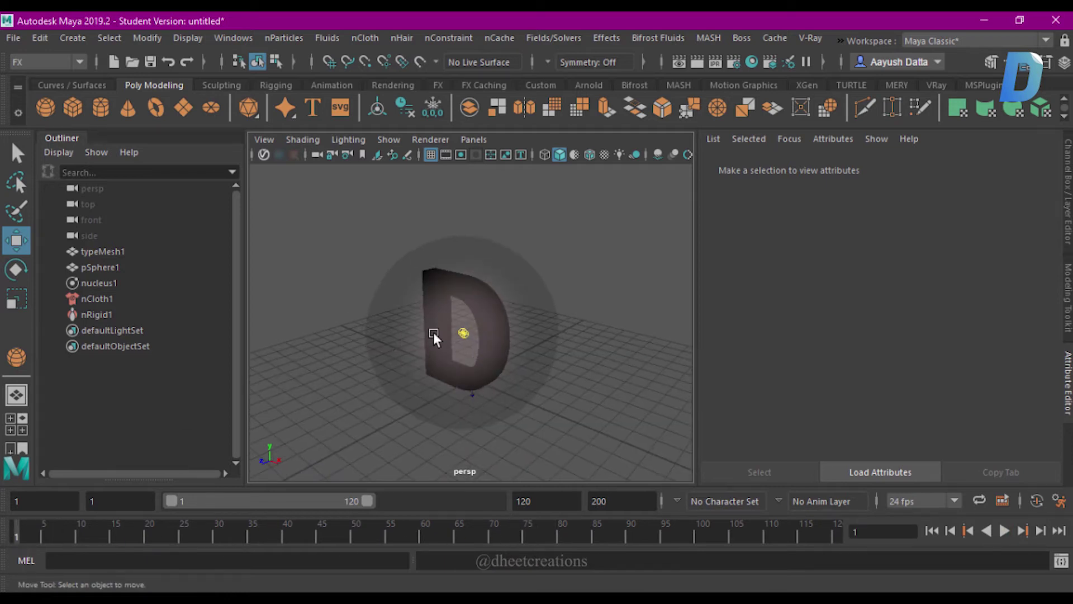
Lower the nucleus1 Gravity from 9.800 to 3.846
click(550, 304)
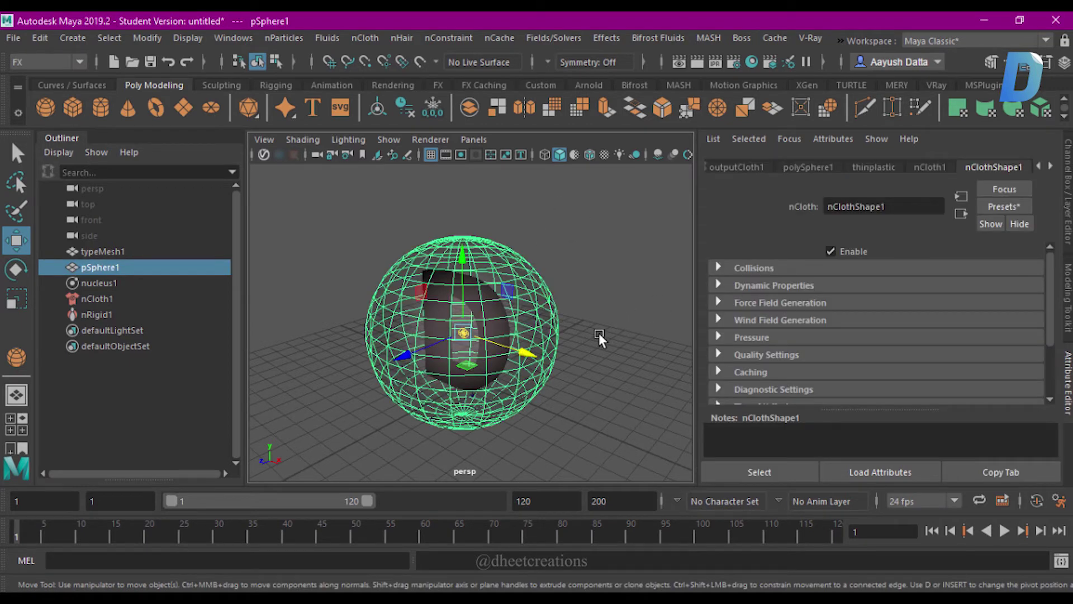
click(106, 282)
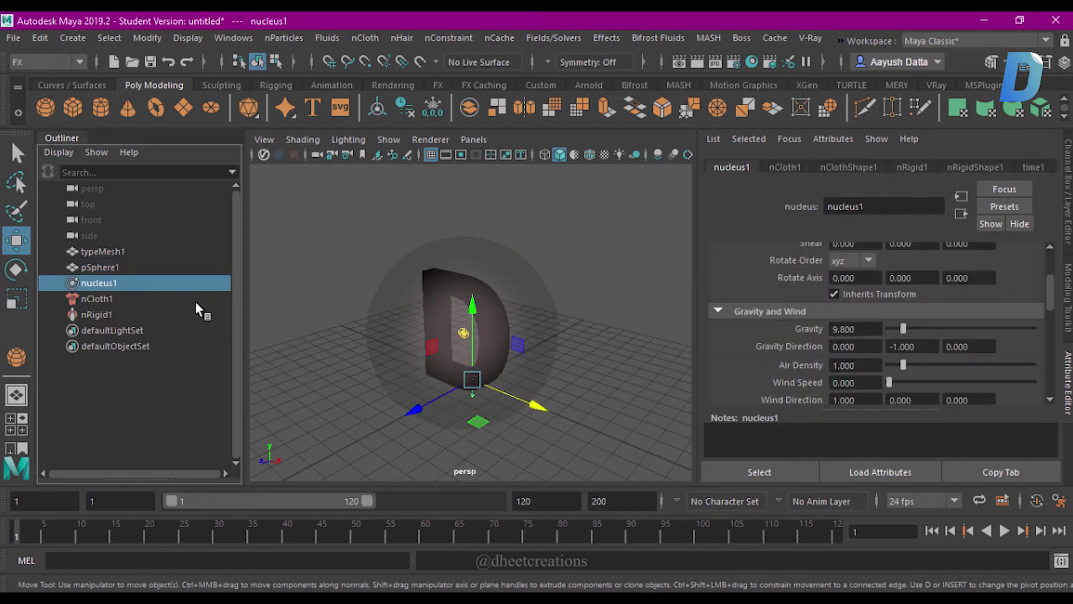
drag(903, 328, 893, 330)
Select nCloth1 and expand its Dynamic Properties settings
click(97, 299)
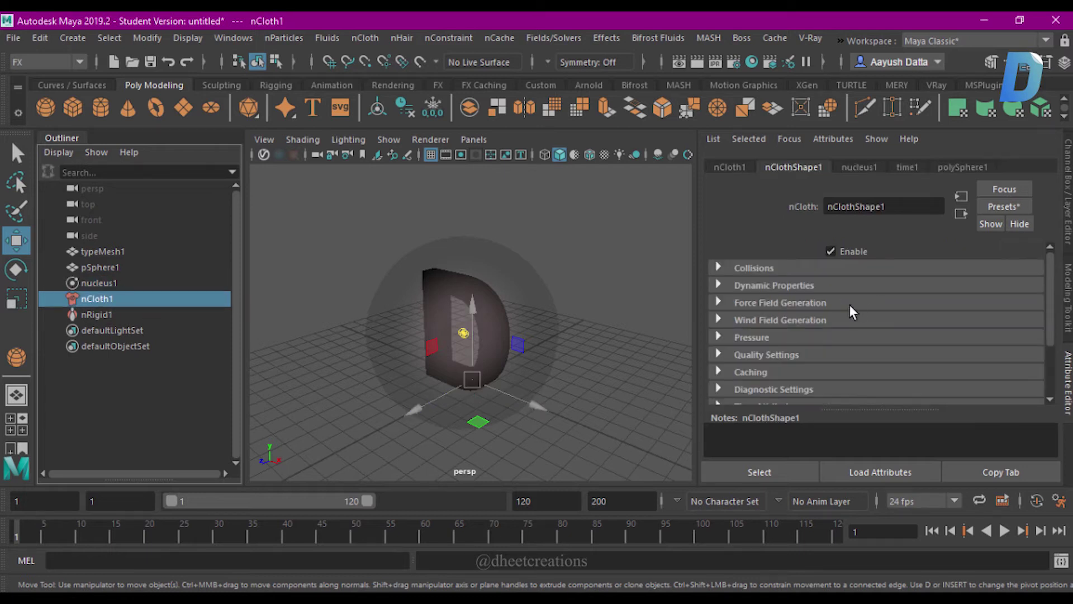
click(726, 282)
scroll(855, 312, down, 5)
scroll(855, 313, down, 2)
scroll(856, 313, down, 3)
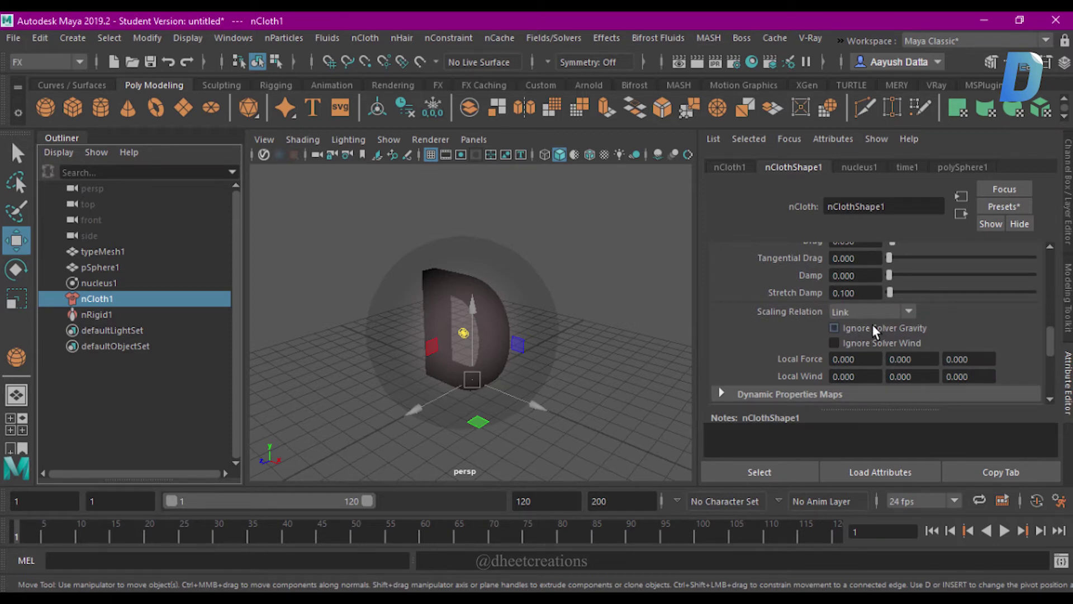
Play the simulation from a frontal view and stop at frame 63
click(619, 388)
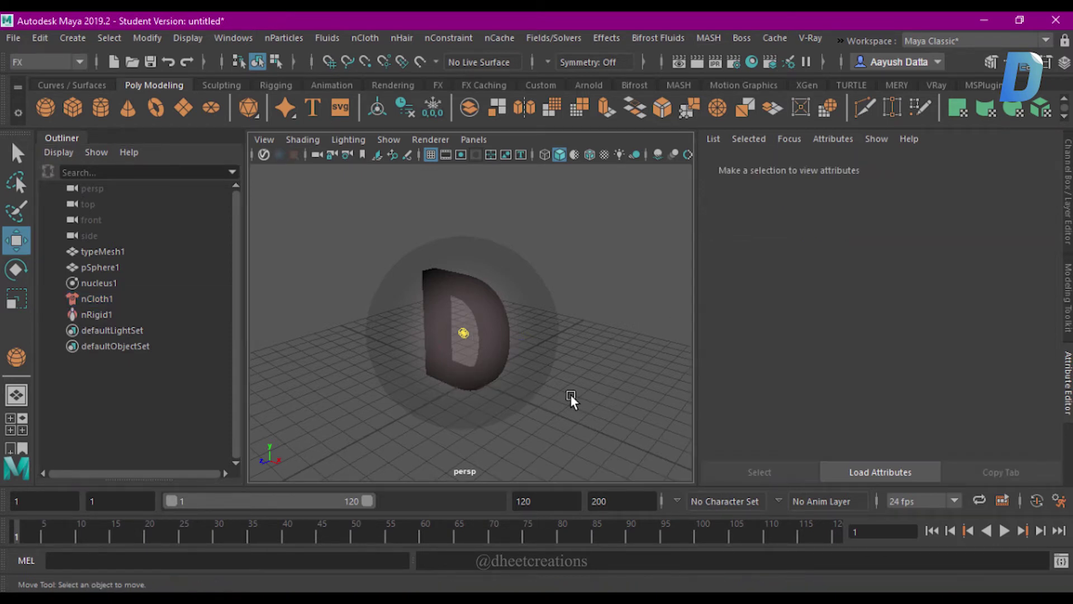
alt+drag(570, 394, 622, 390)
scroll(576, 392, up, 5)
scroll(674, 418, down, 5)
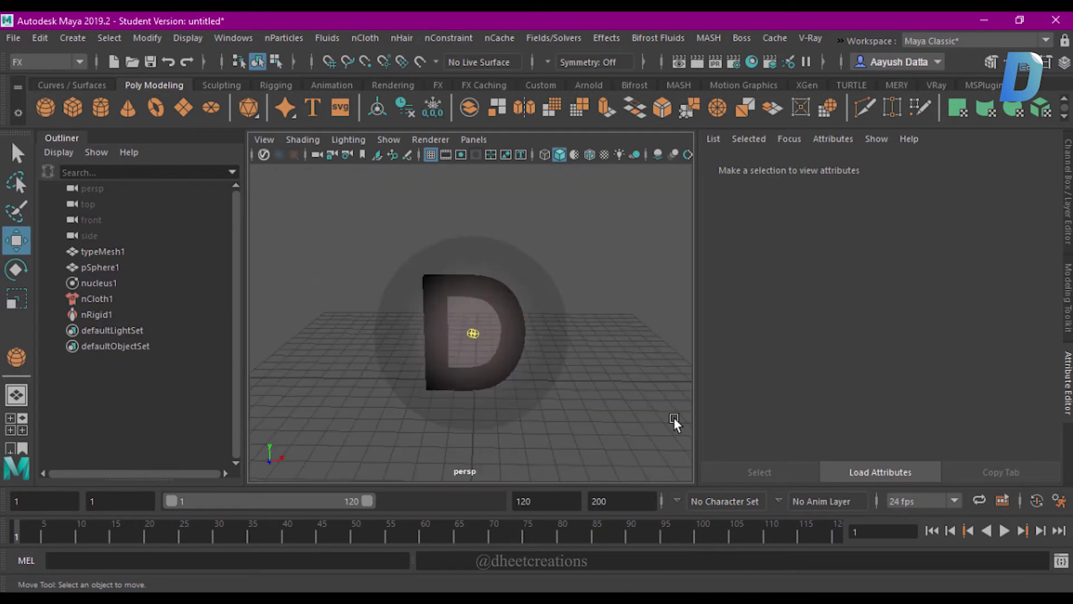
click(1005, 531)
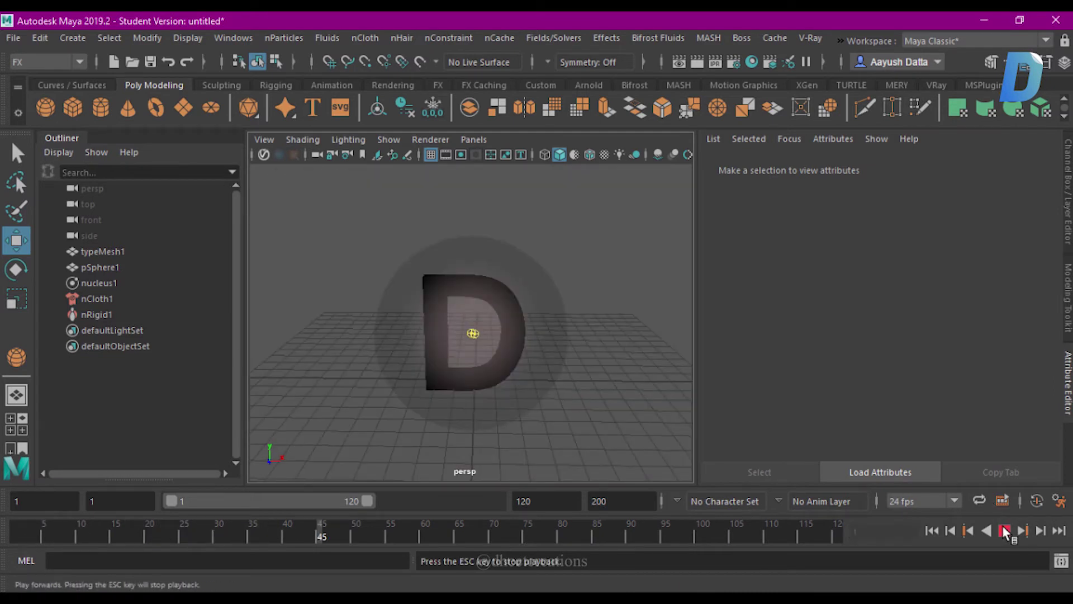
click(1005, 530)
Select the nCloth sphere and show its nClothShape1 Dynamic Properties
click(551, 320)
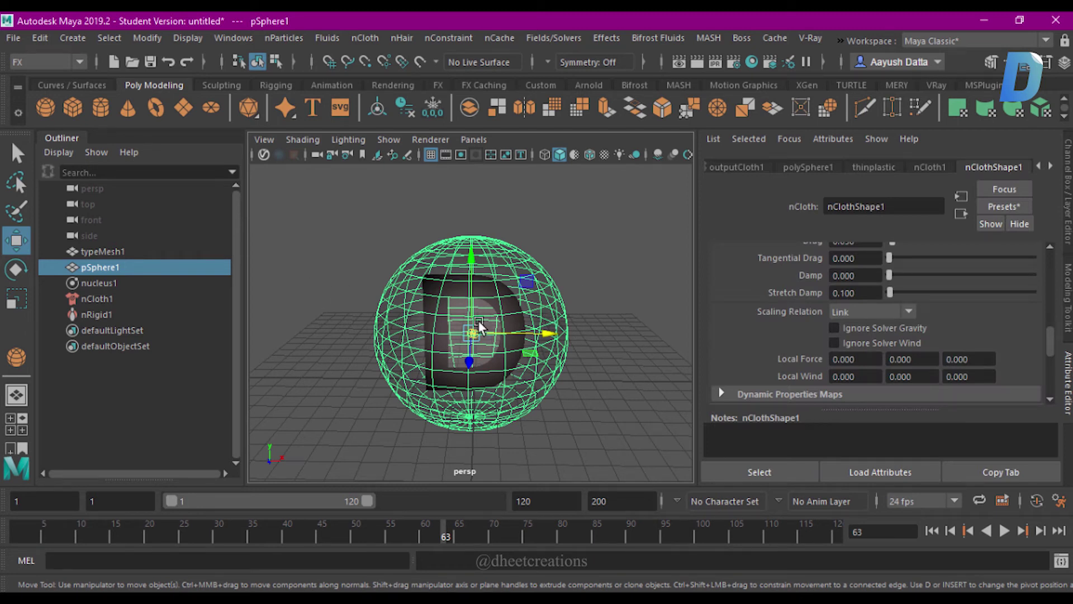
scroll(860, 314, up, 3)
scroll(760, 272, up, 5)
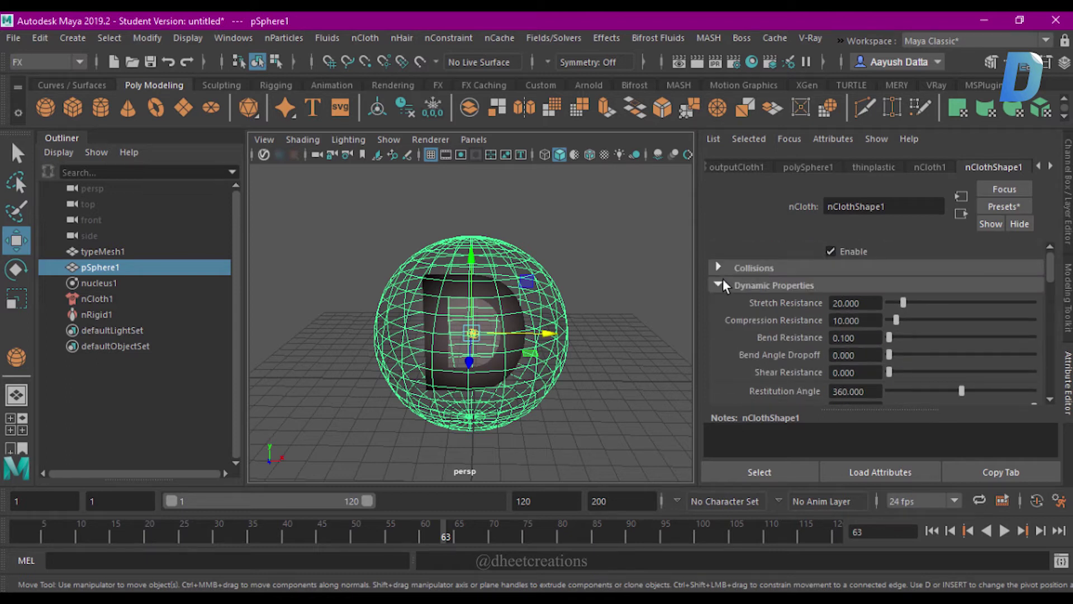
click(723, 279)
scroll(748, 279, up, 3)
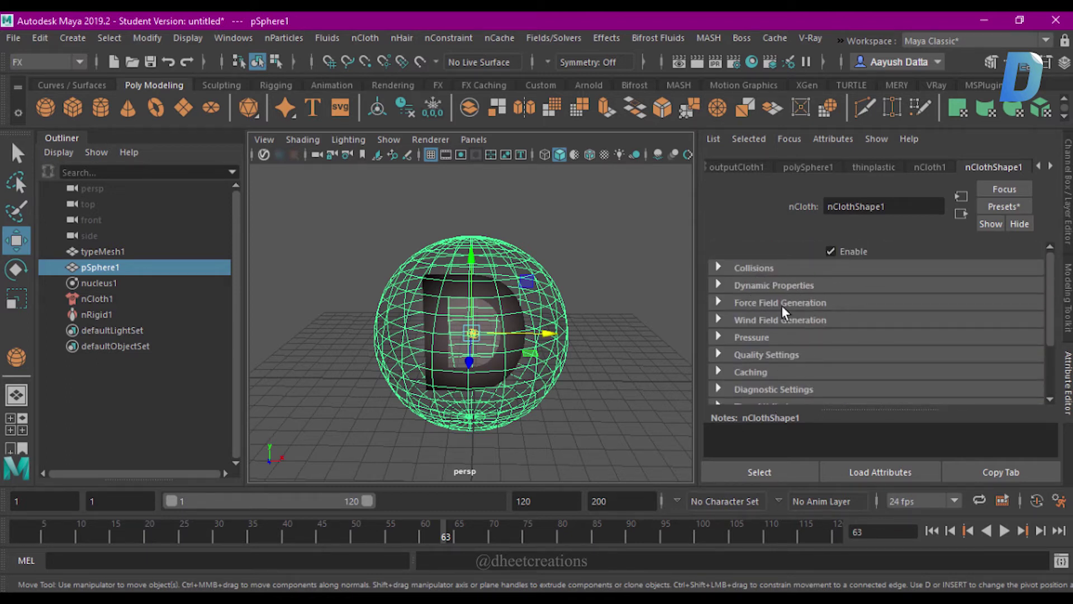
Set the nClothShape1 Pressure to -1
click(726, 336)
scroll(844, 347, down, 2)
click(856, 330)
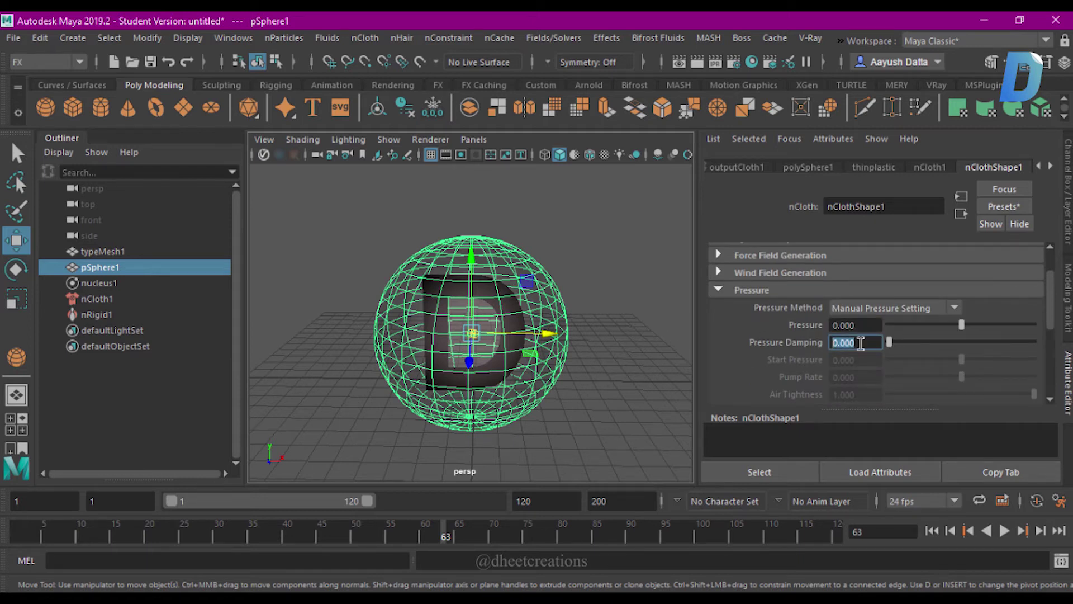
key(shift+Tab)
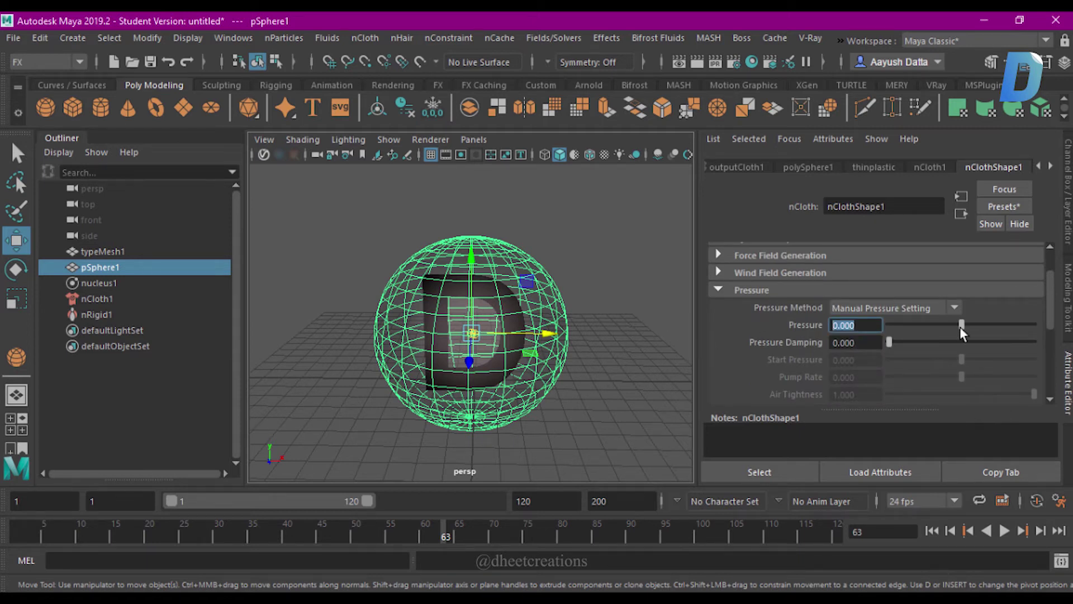
text(-1)
key(Return)
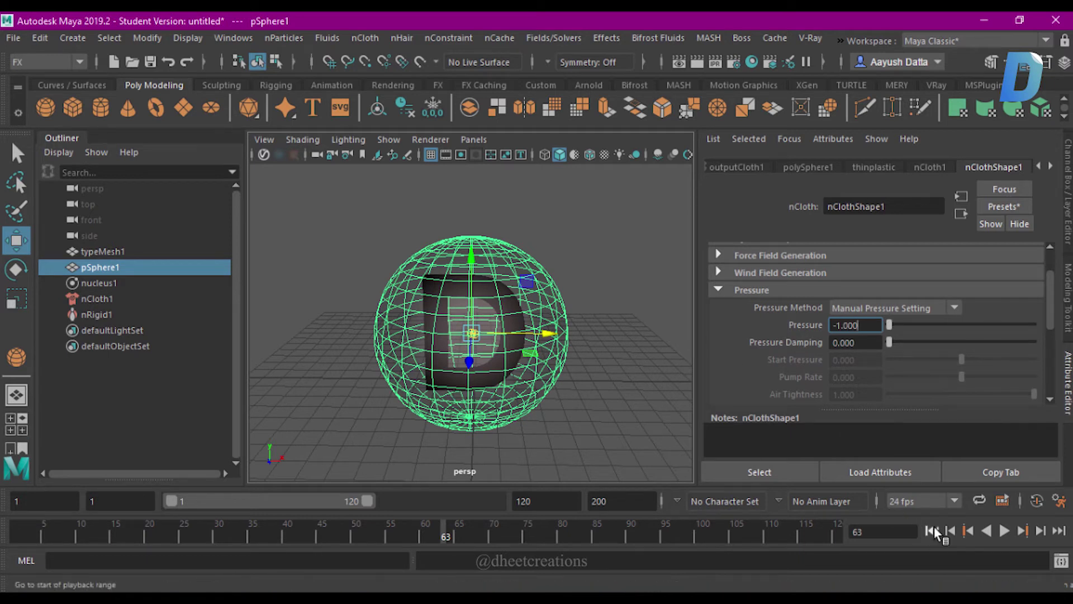
Replay the deflation from the start, then raise Pressure to 1 and play again
click(932, 530)
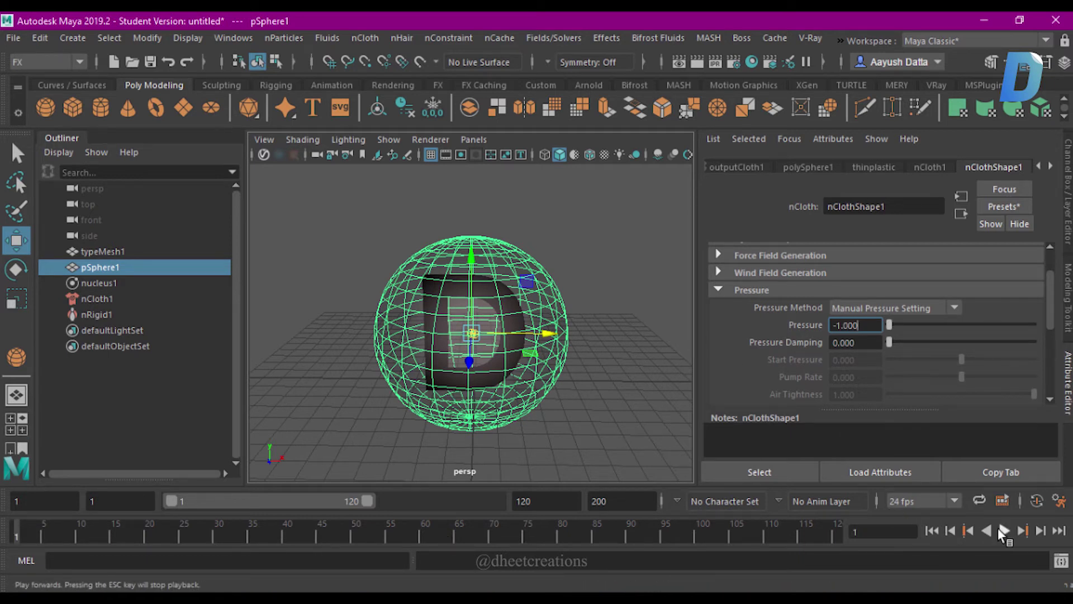
click(1004, 530)
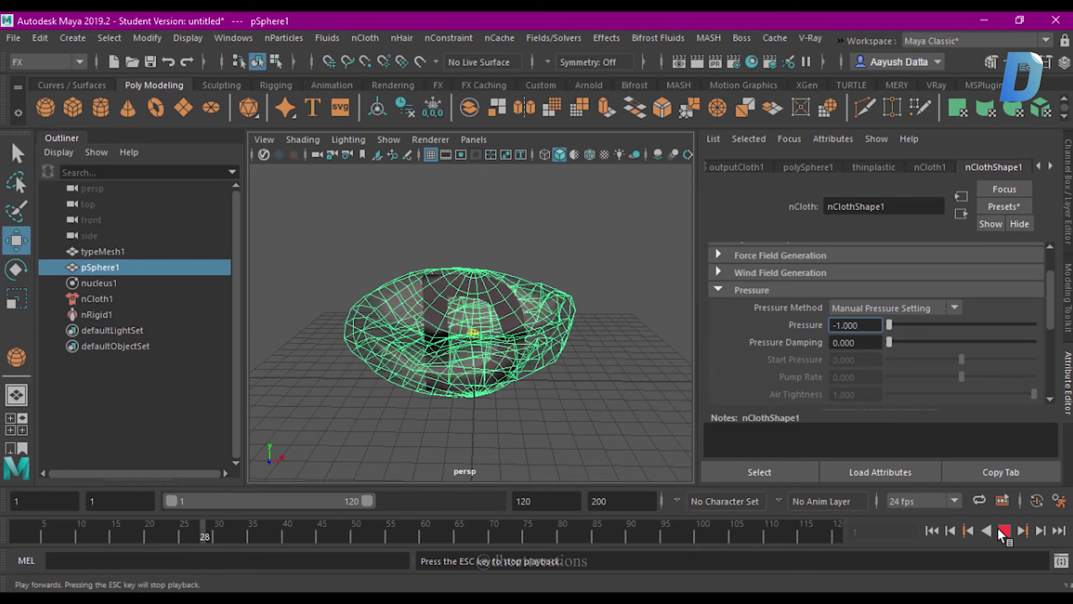
click(1004, 530)
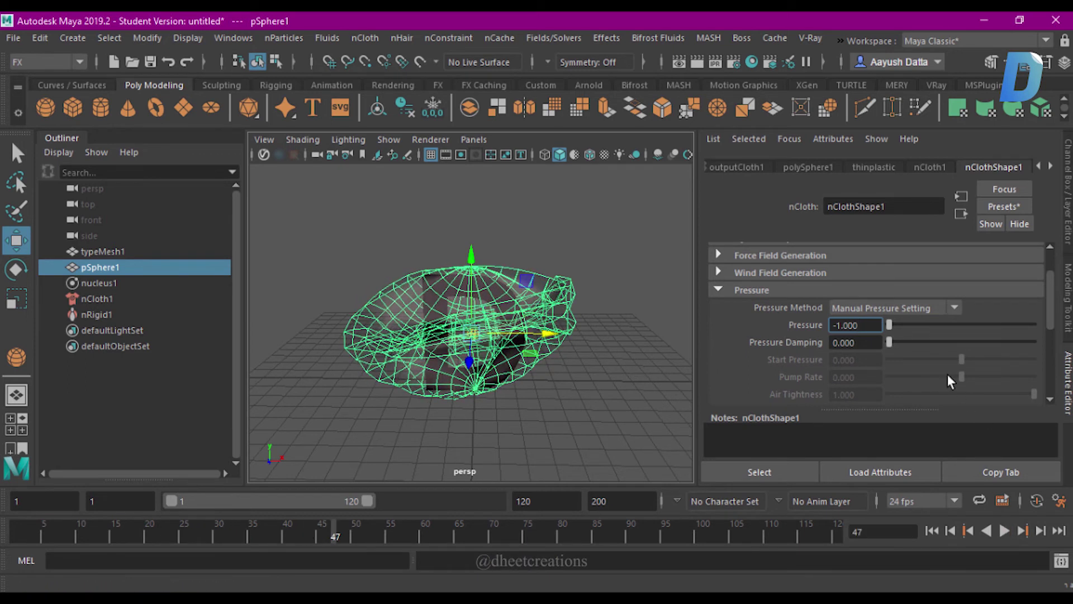
drag(905, 321, 1035, 324)
click(1004, 531)
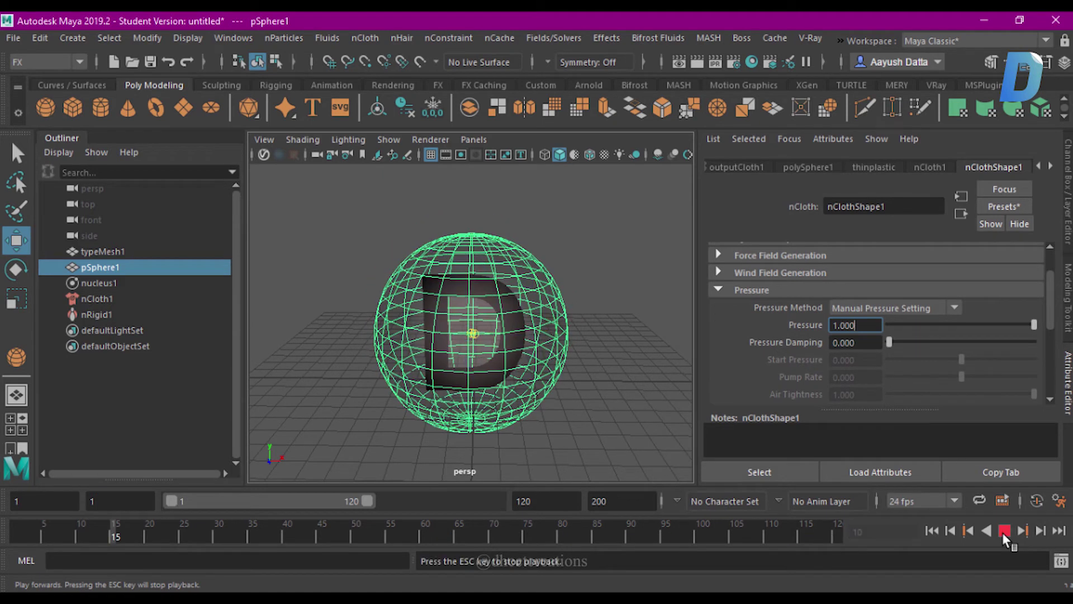
Try a Pressure of 20 and replay the simulation from the first frame
click(1004, 532)
click(861, 326)
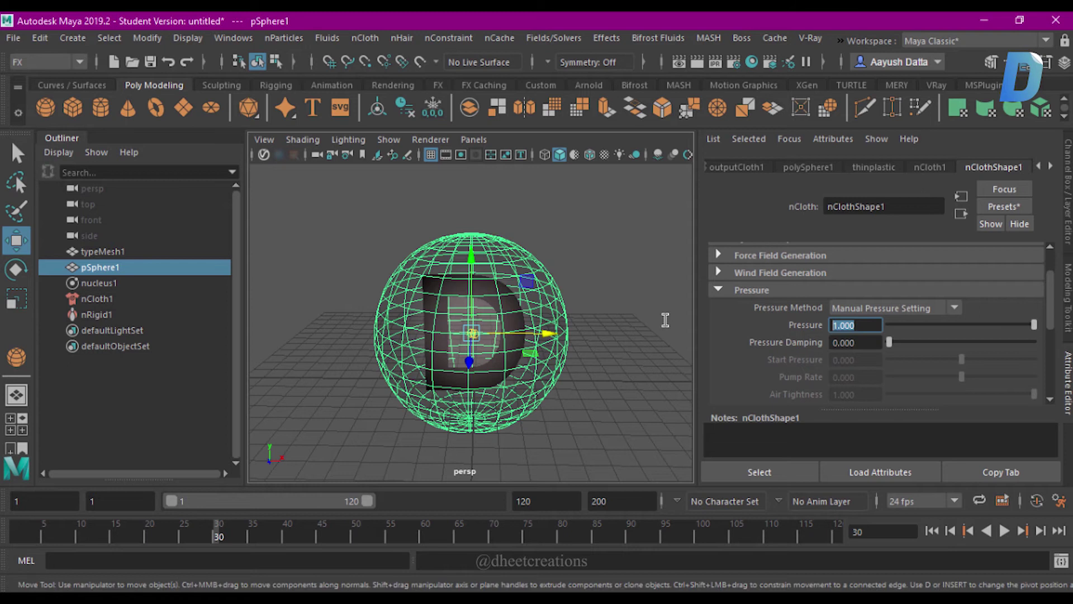
text(20)
key(Return)
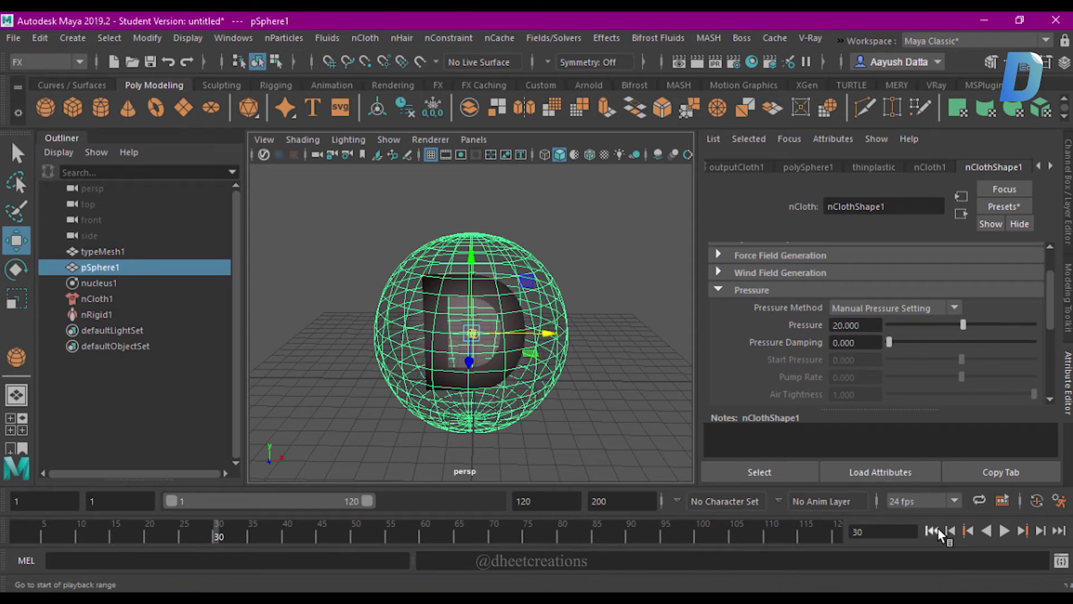
click(1004, 530)
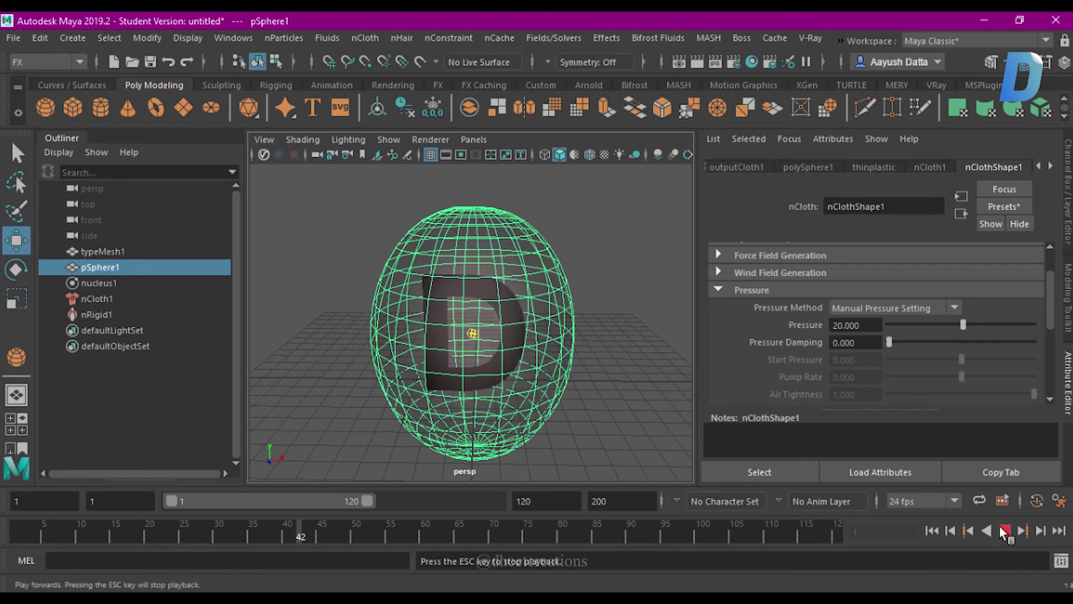
click(1004, 531)
click(932, 531)
Lower the Pressure back to -1 and replay the simulation from the start
drag(932, 323, 828, 334)
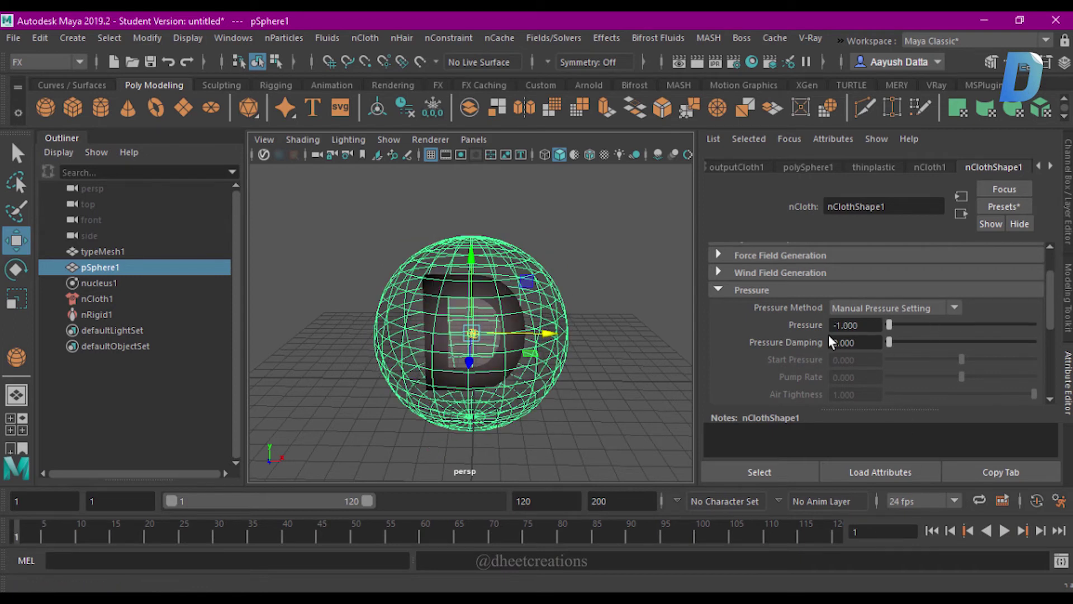
click(1004, 530)
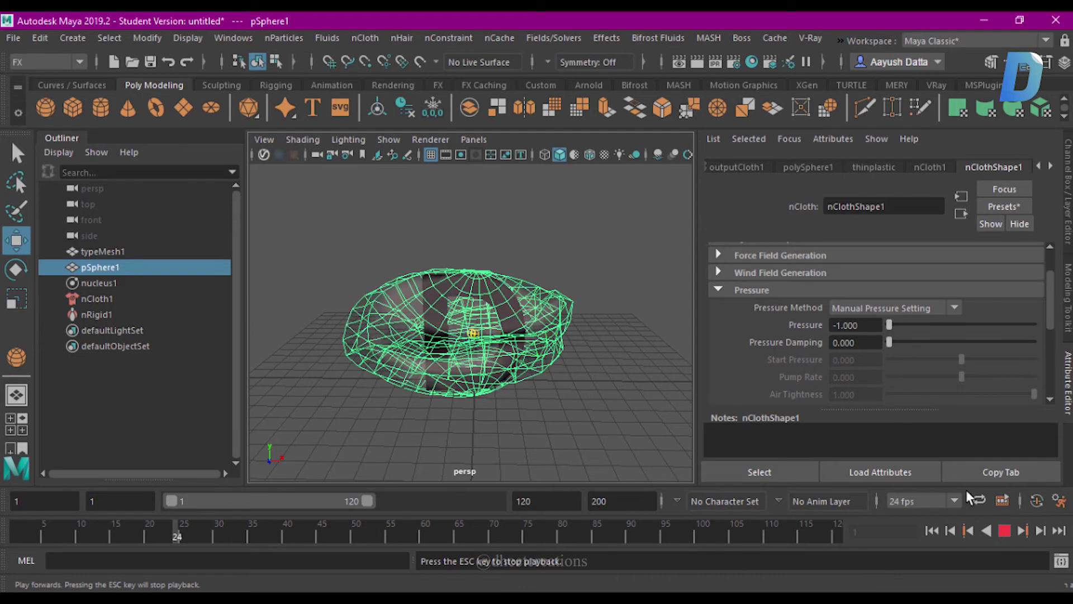
key(Escape)
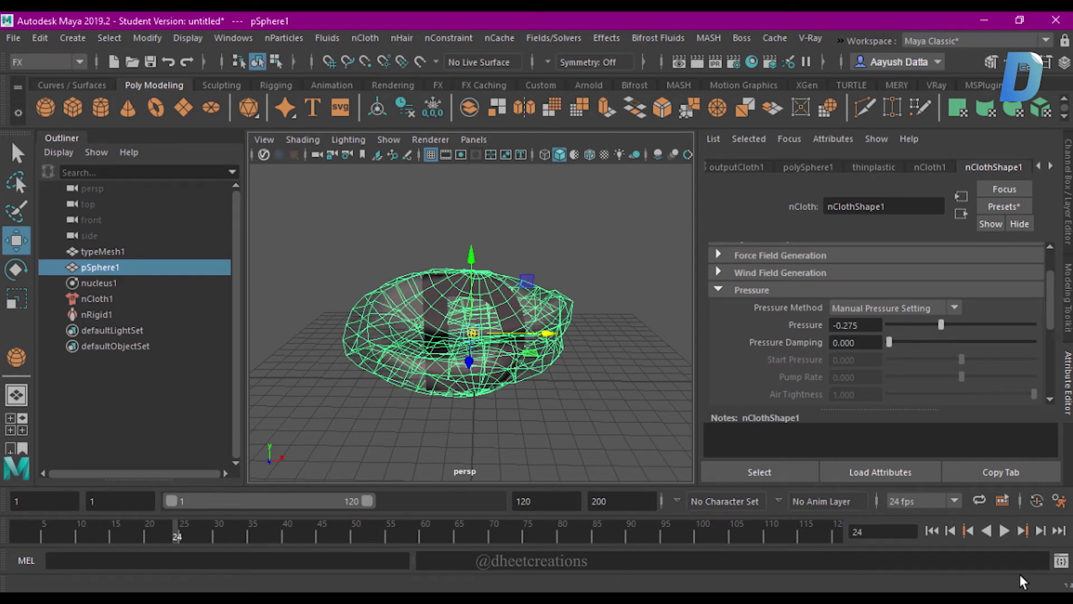
click(1003, 530)
click(1000, 529)
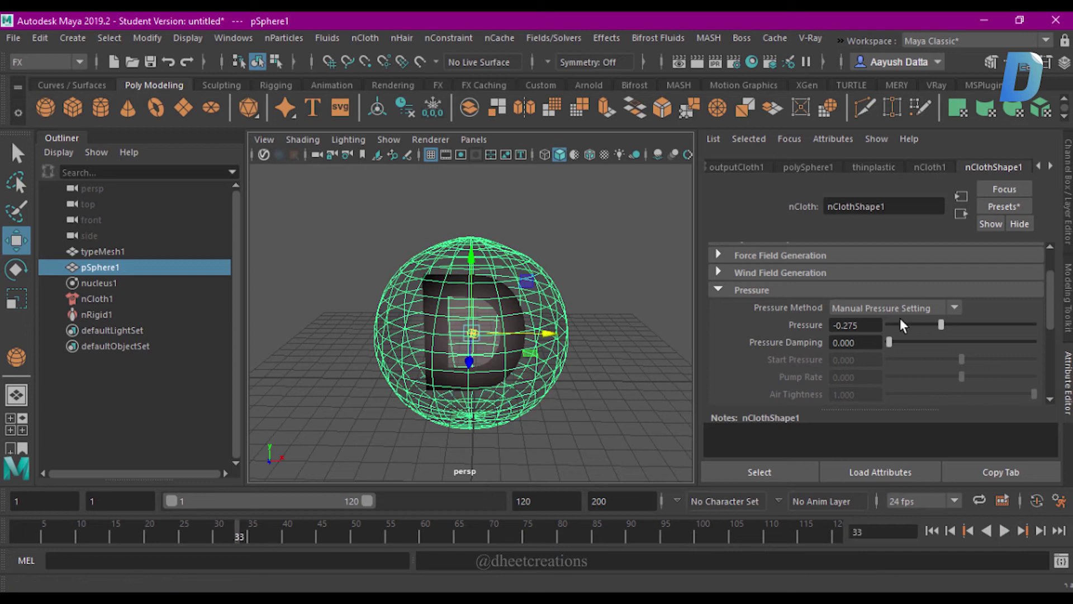
click(935, 531)
click(1007, 529)
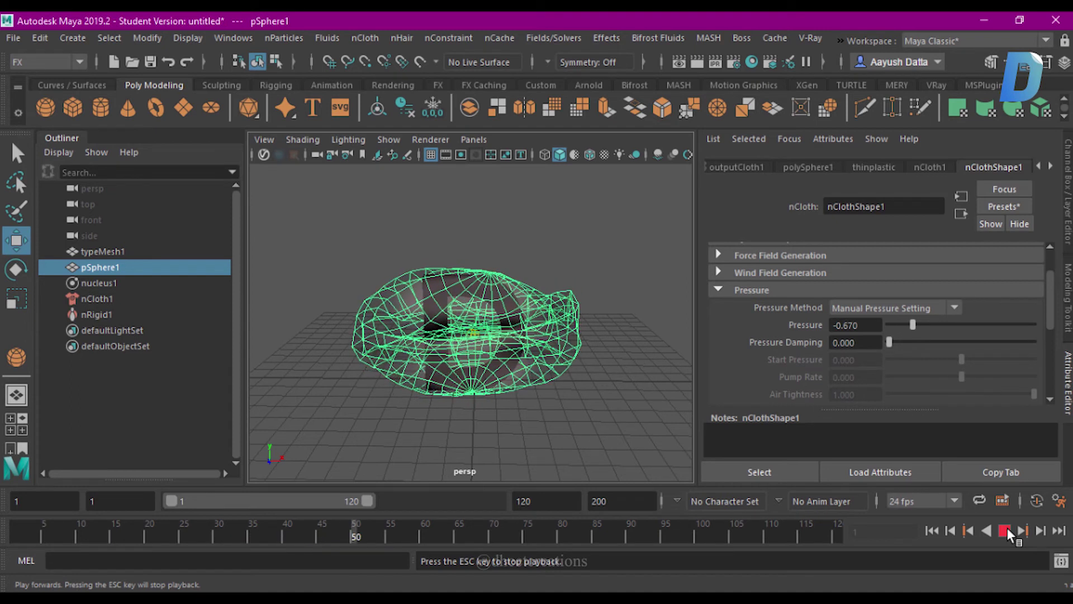
click(1005, 530)
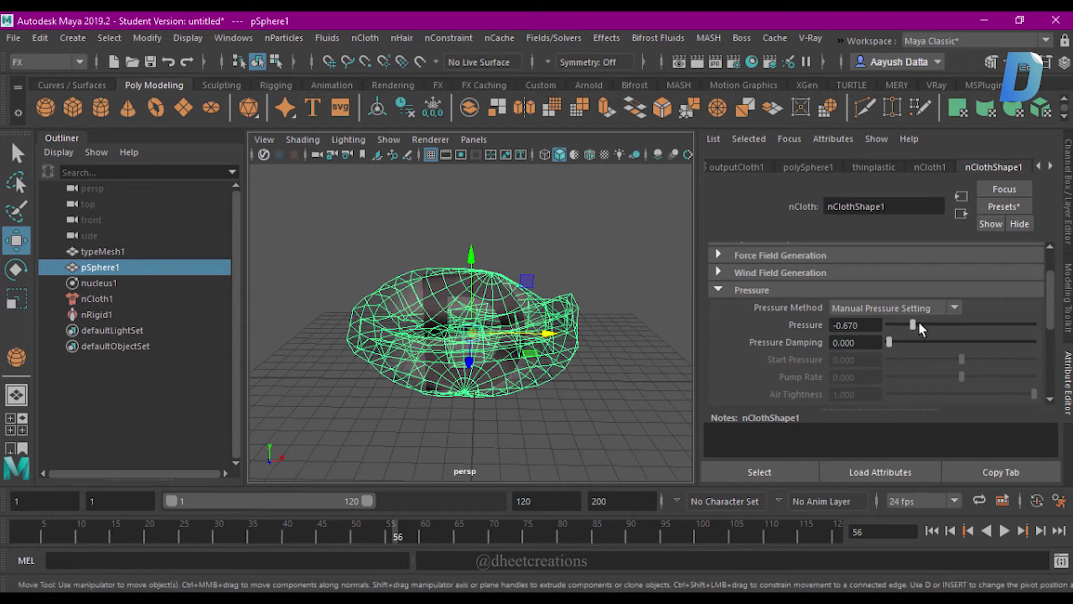
Rewind and replay the final deflation at -0.670 pressure, then orbit around the collapsed cloth
drag(381, 531, 48, 534)
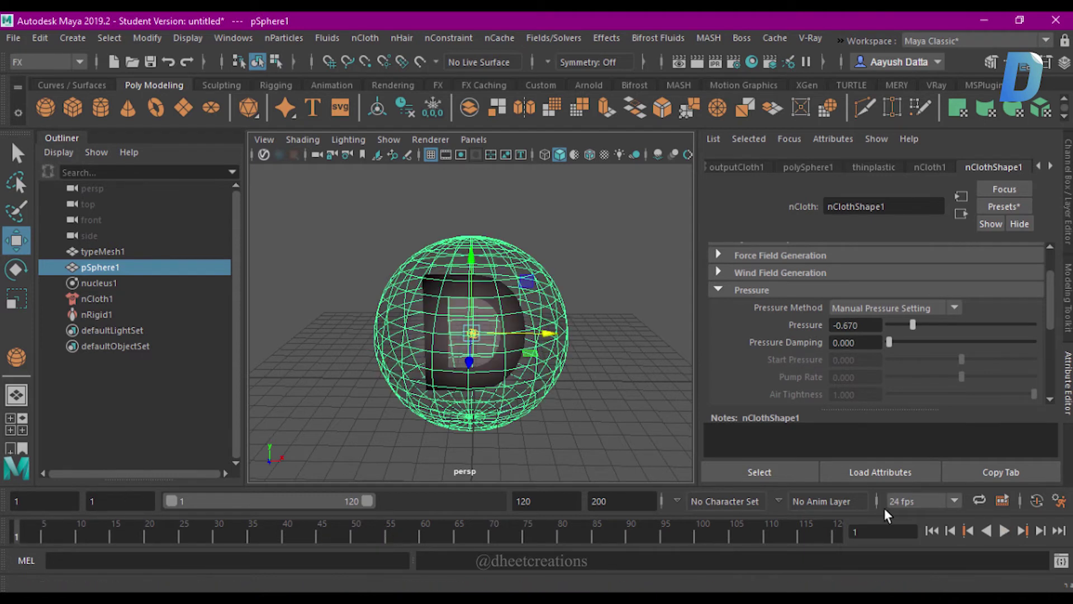
click(1005, 530)
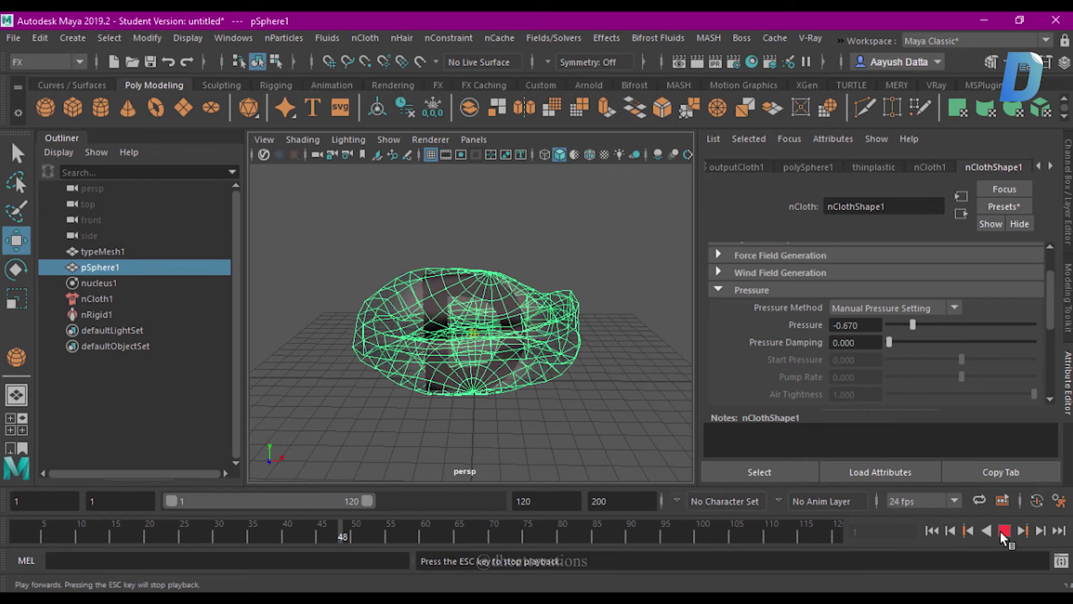
click(1003, 530)
click(610, 372)
mouse_move(610, 373)
alt+mouse_down()
mouse_move(428, 379)
mouse_move(383, 337)
mouse_move(591, 371)
mouse_move(464, 347)
mouse_move(472, 364)
mouse_move(550, 345)
mouse_move(619, 358)
mouse_move(441, 374)
mouse_move(471, 362)
mouse_move(549, 374)
mouse_move(424, 356)
mouse_move(478, 342)
mouse_move(545, 367)
mouse_move(455, 380)
alt+mouse_up()
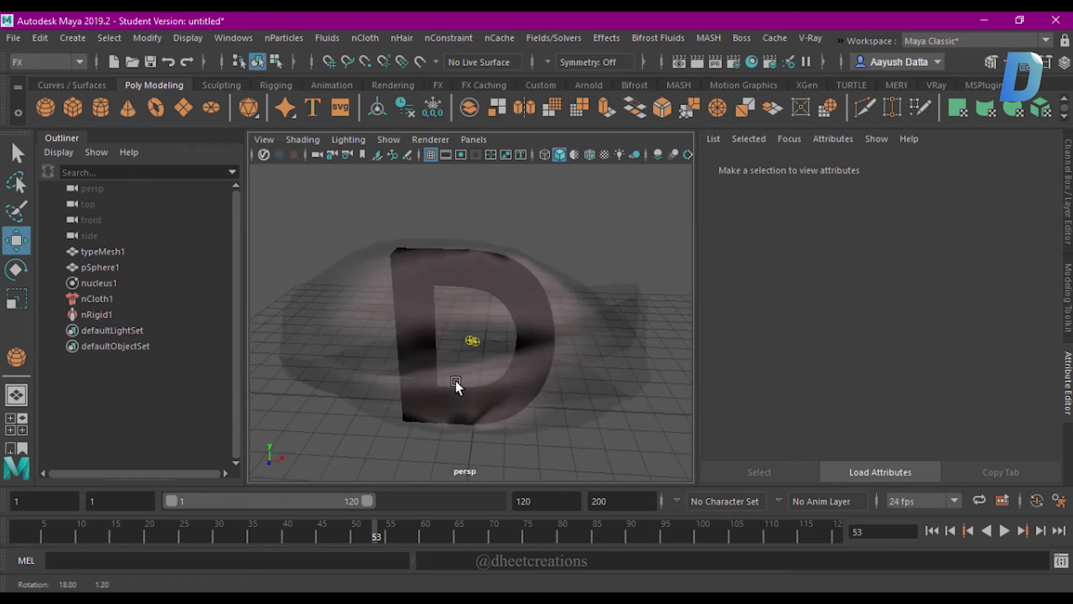
Collapse Pressure, expand the sphere's nClothShape1 Collisions settings, and orbit to inspect the cloth
click(361, 337)
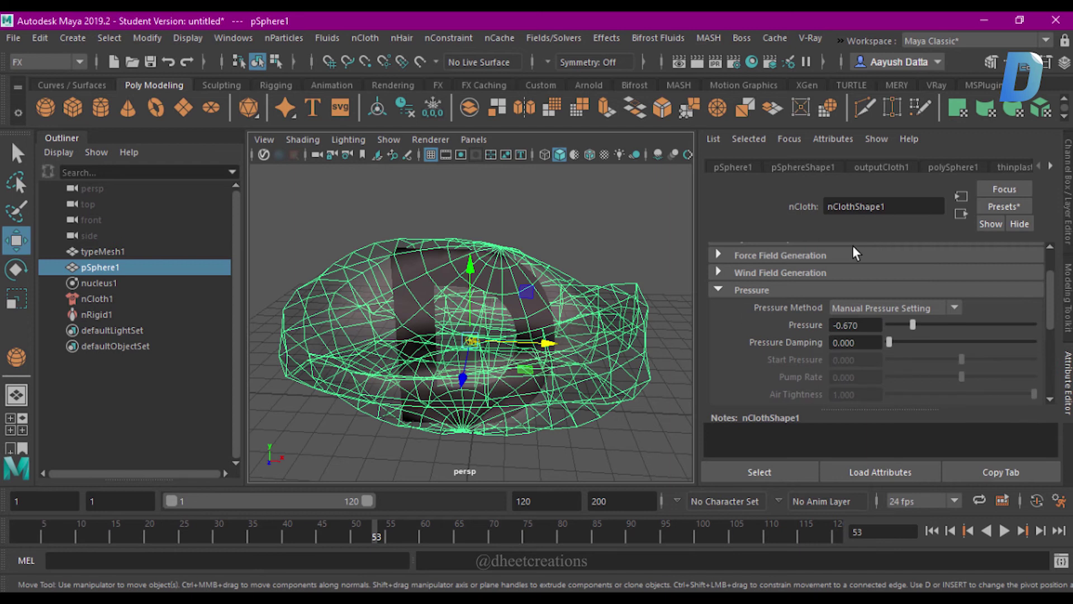
click(741, 290)
scroll(817, 333, up, 1)
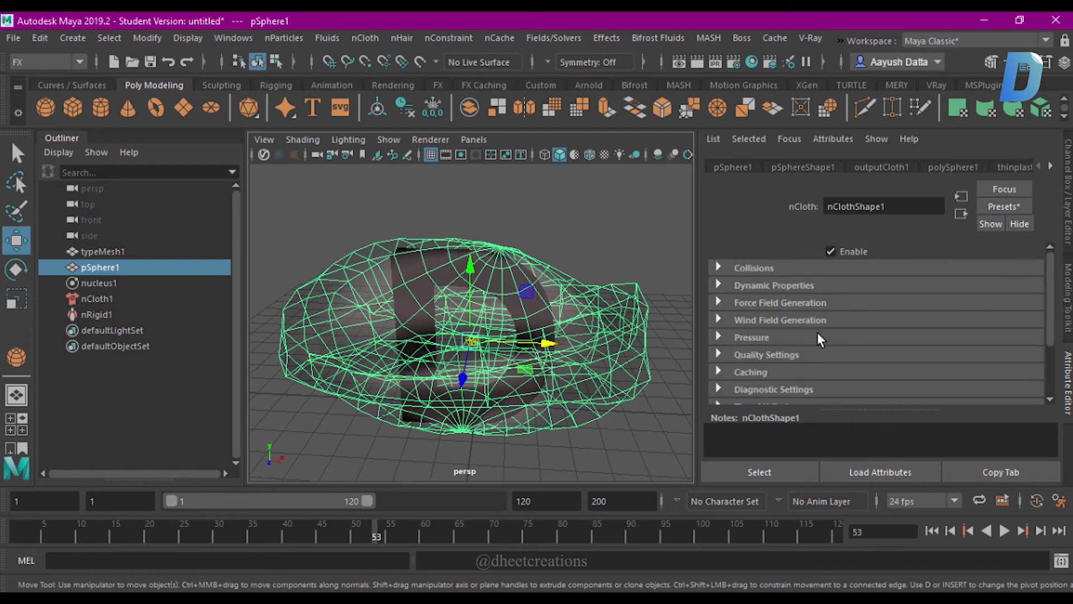
click(746, 268)
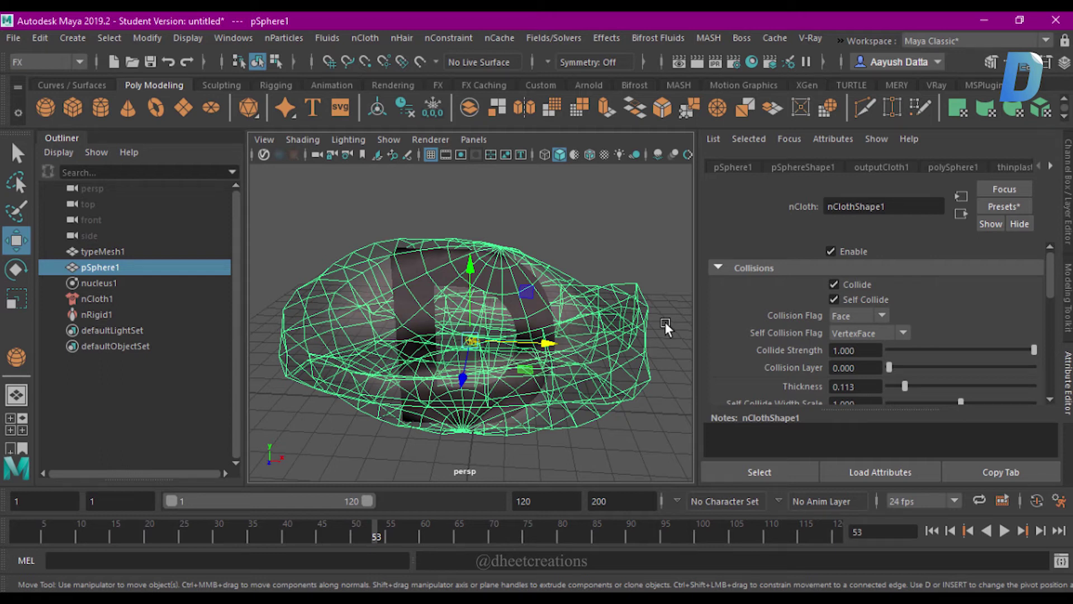
mouse_move(660, 324)
alt+mouse_down()
mouse_move(419, 389)
mouse_move(398, 418)
mouse_move(341, 423)
mouse_move(389, 432)
alt+mouse_up()
click(390, 432)
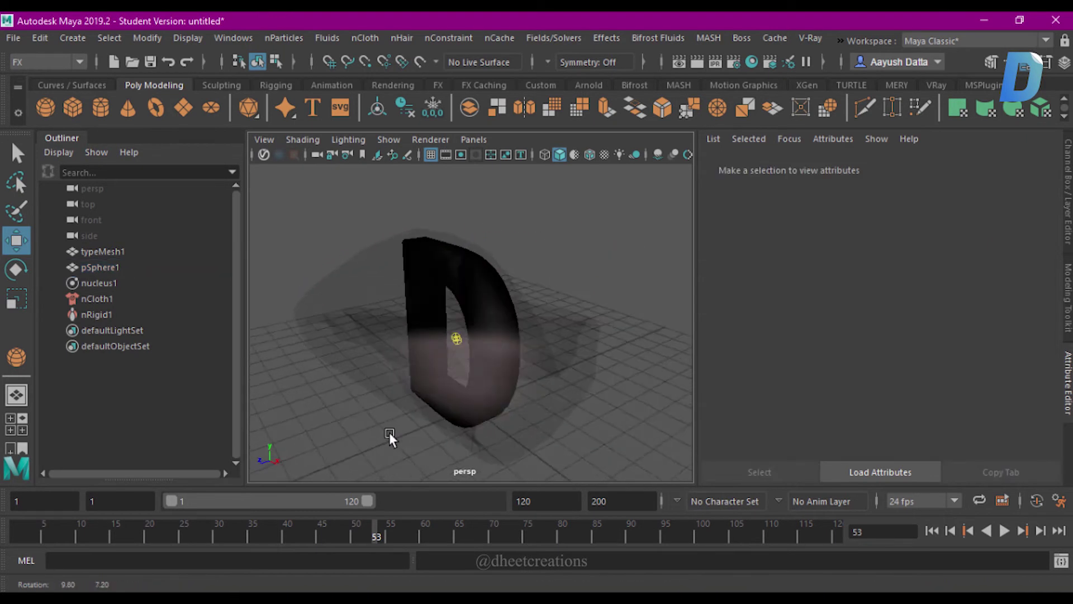
click(424, 364)
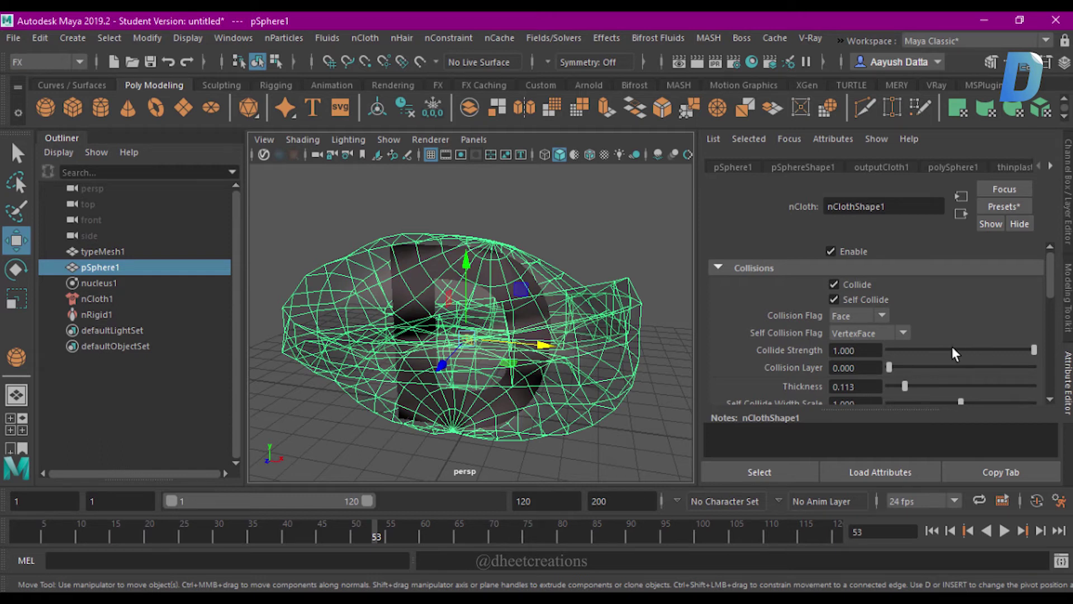
Display the cloth's collision thickness and reduce it to 0.02
scroll(806, 297, down, 3)
click(875, 375)
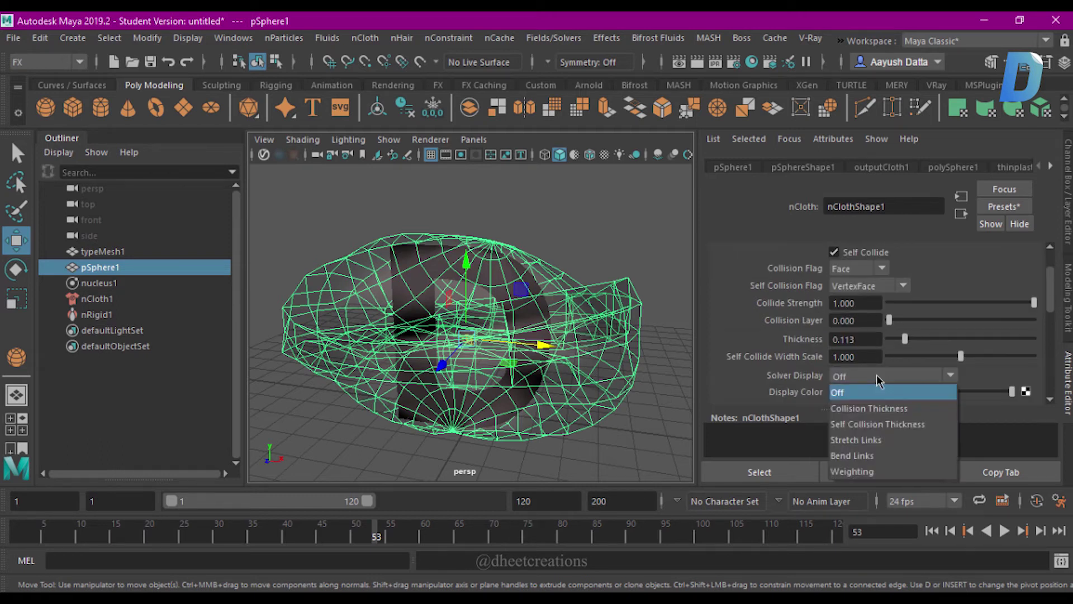
click(863, 408)
mouse_move(518, 334)
alt+mouse_down()
mouse_move(601, 375)
mouse_move(615, 338)
mouse_move(649, 362)
mouse_move(780, 370)
alt+mouse_up()
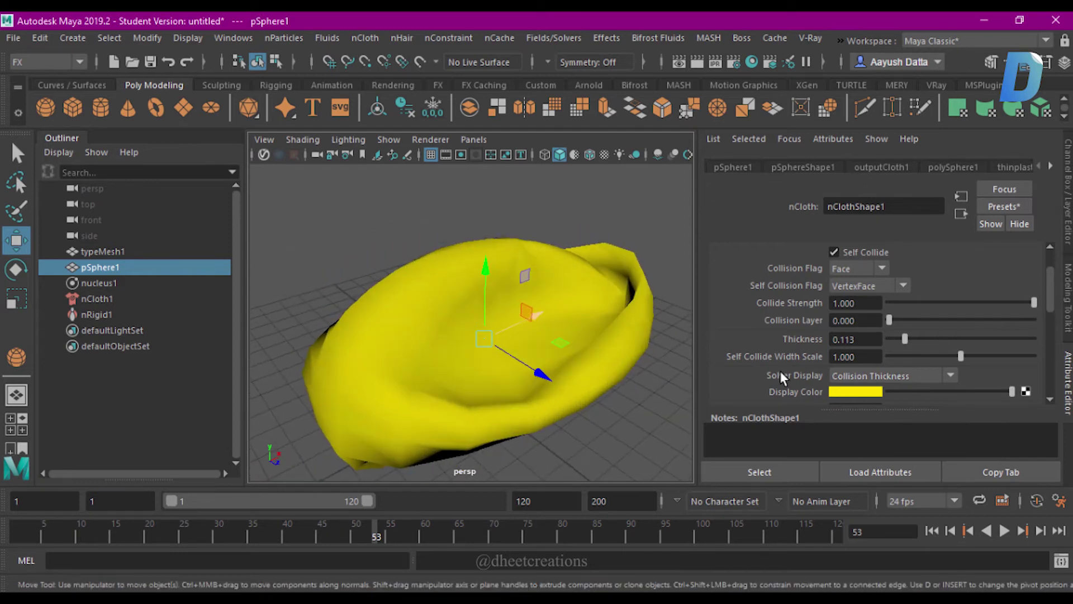
drag(901, 337, 893, 340)
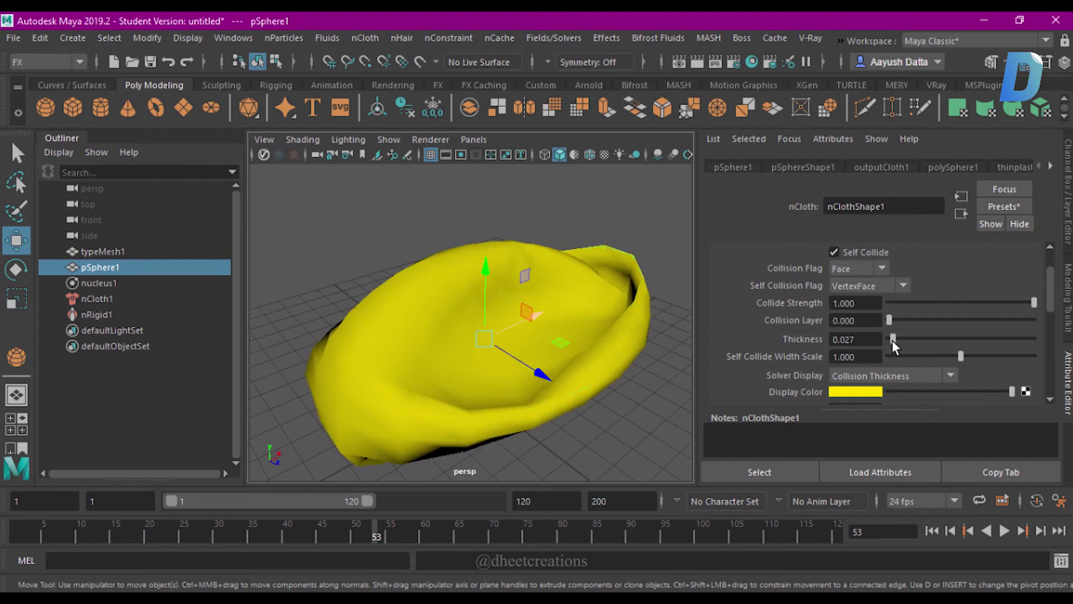
text(0.02)
key(Return)
Set Solver Display to Off and deselect the cloth
click(876, 375)
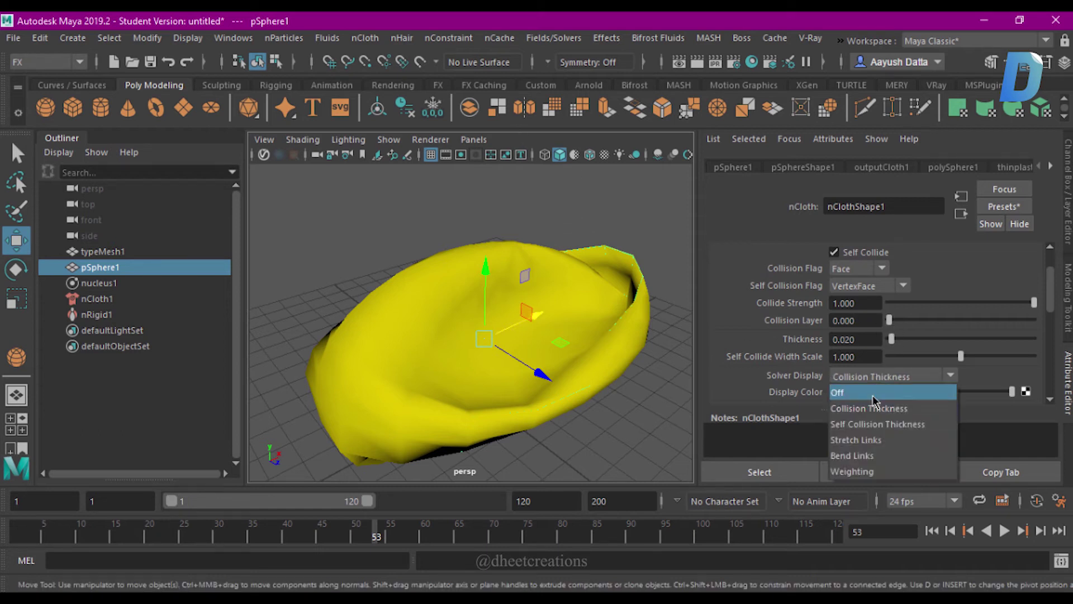
click(873, 395)
click(407, 198)
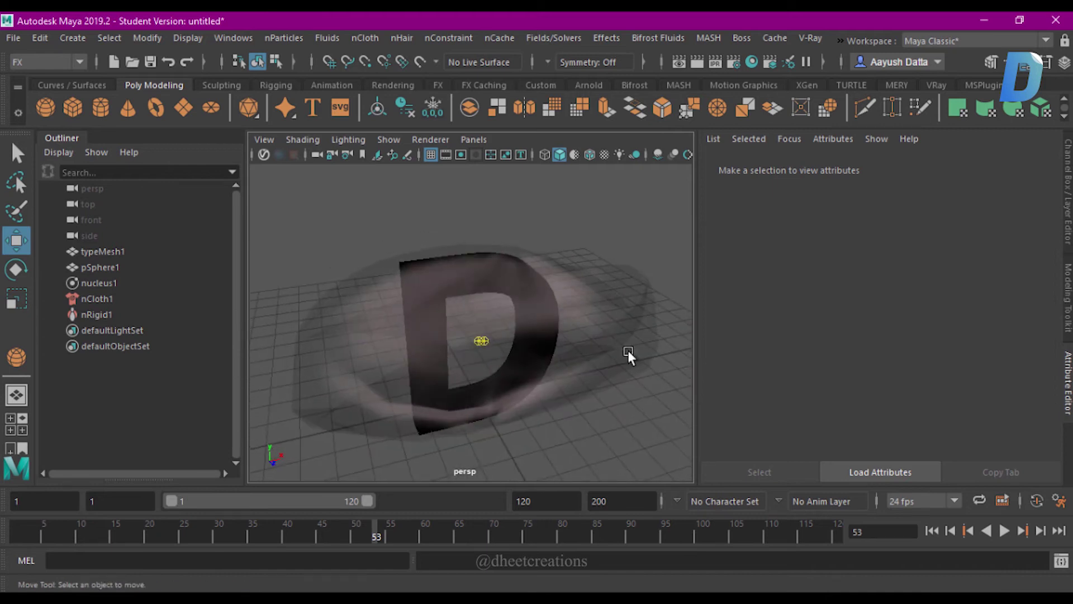
Rewind the cloth sphere to frame 1 and apply Smooth to its mesh
click(585, 309)
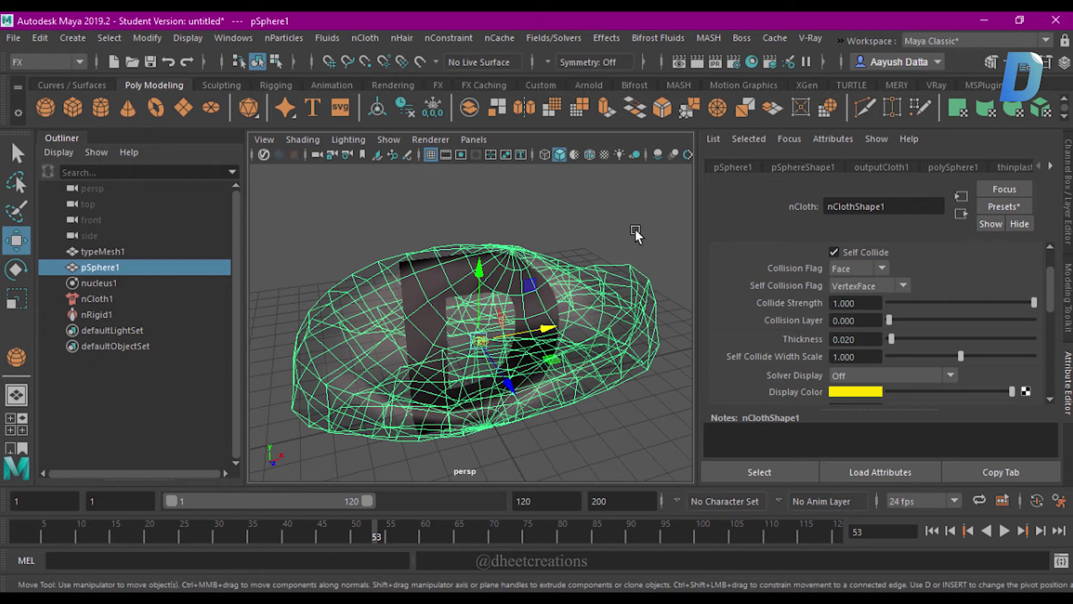
click(635, 229)
click(565, 303)
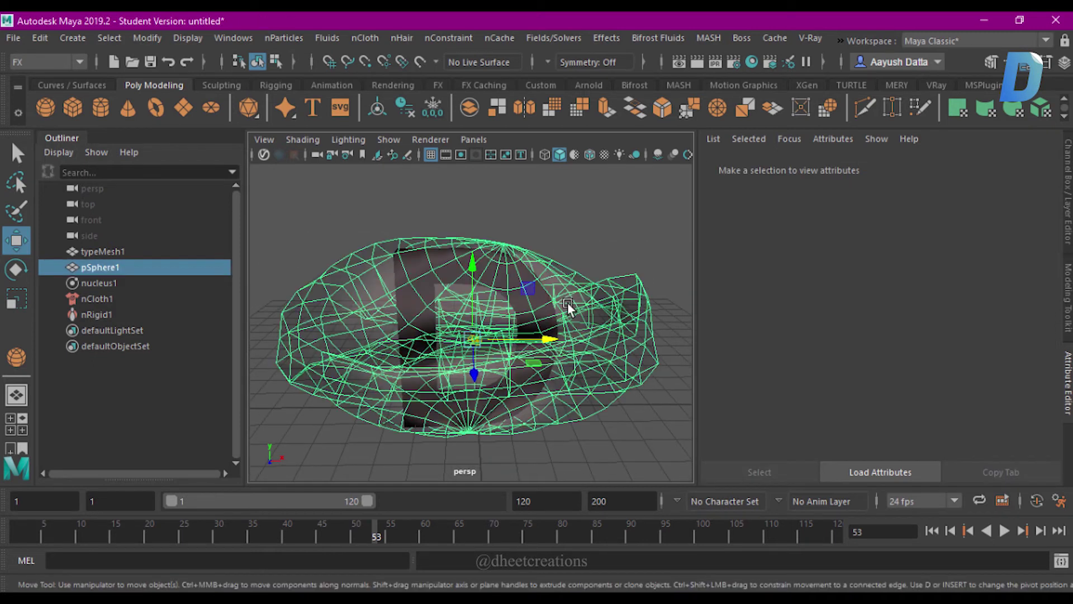
alt+drag(542, 278, 568, 219)
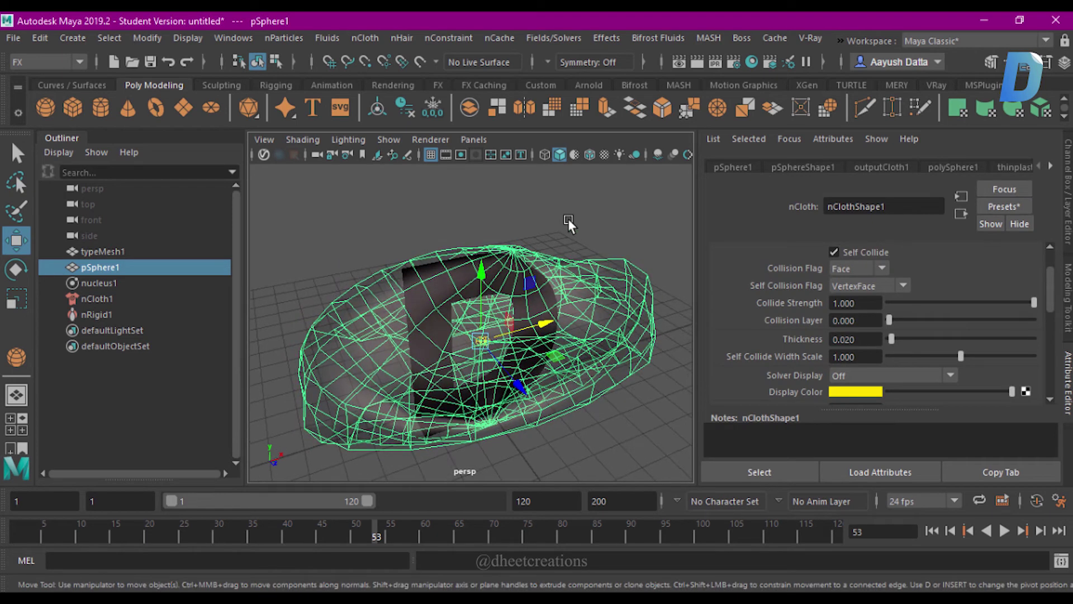
click(568, 219)
click(617, 313)
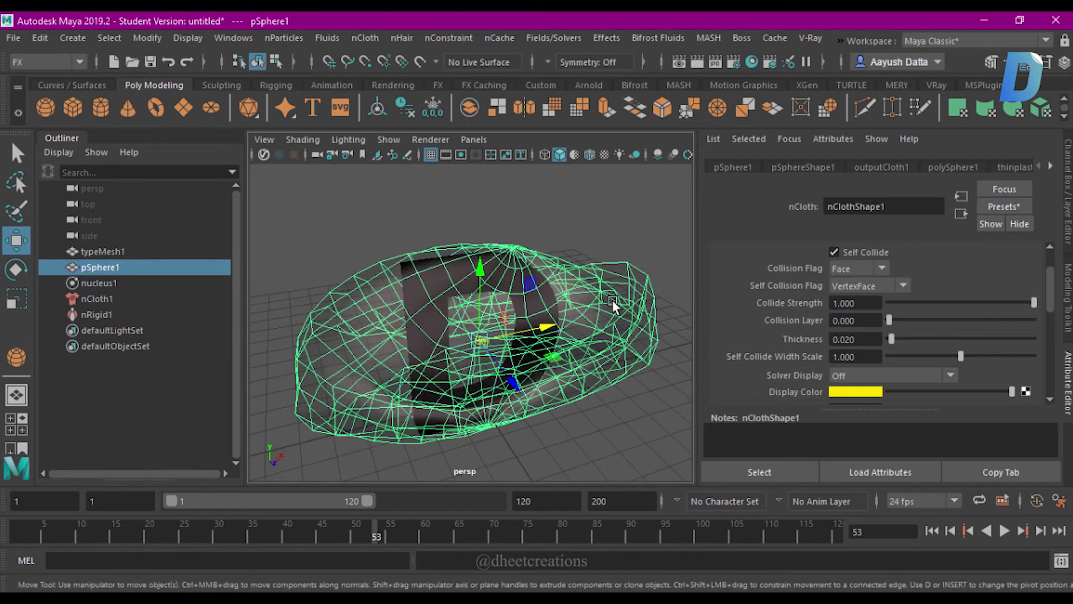
click(931, 528)
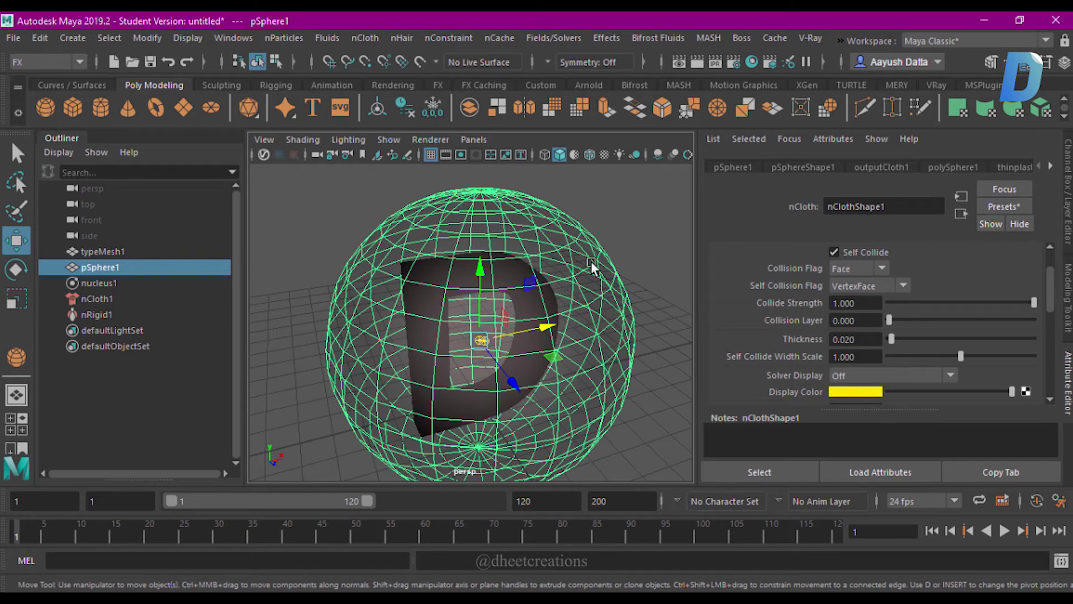
shift+right_drag(592, 260, 599, 311)
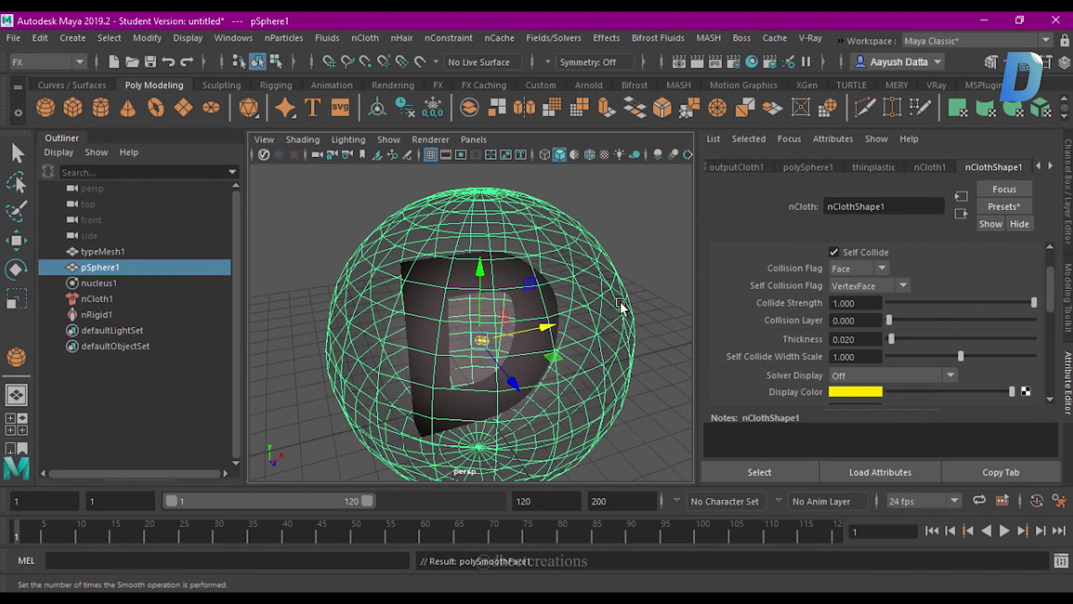
Play the smoothed cloth collapsing over the D, then rewind to frame 1
click(646, 300)
click(364, 374)
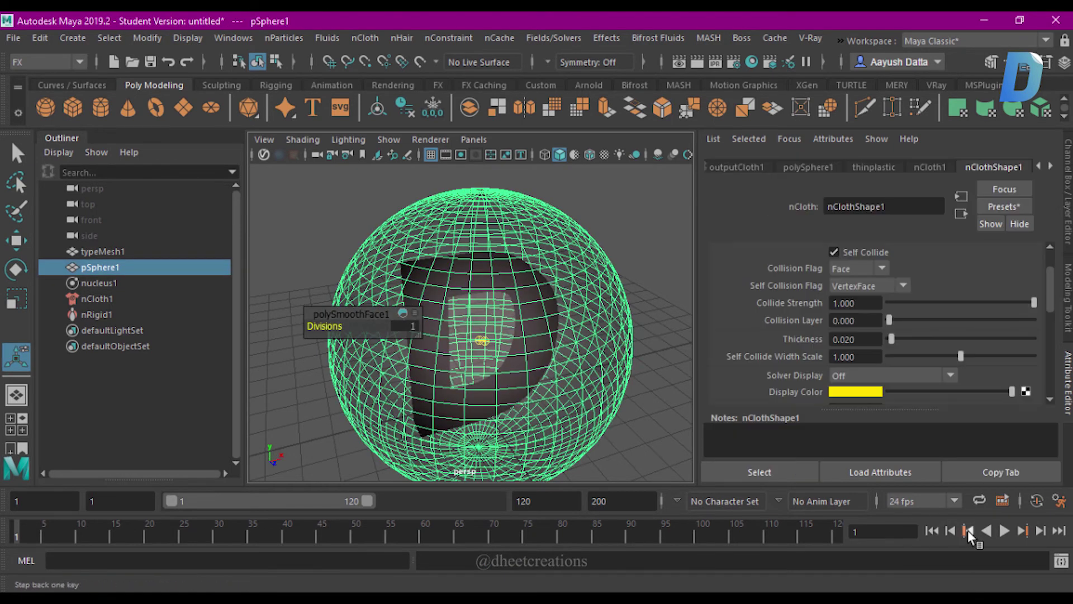
click(1004, 530)
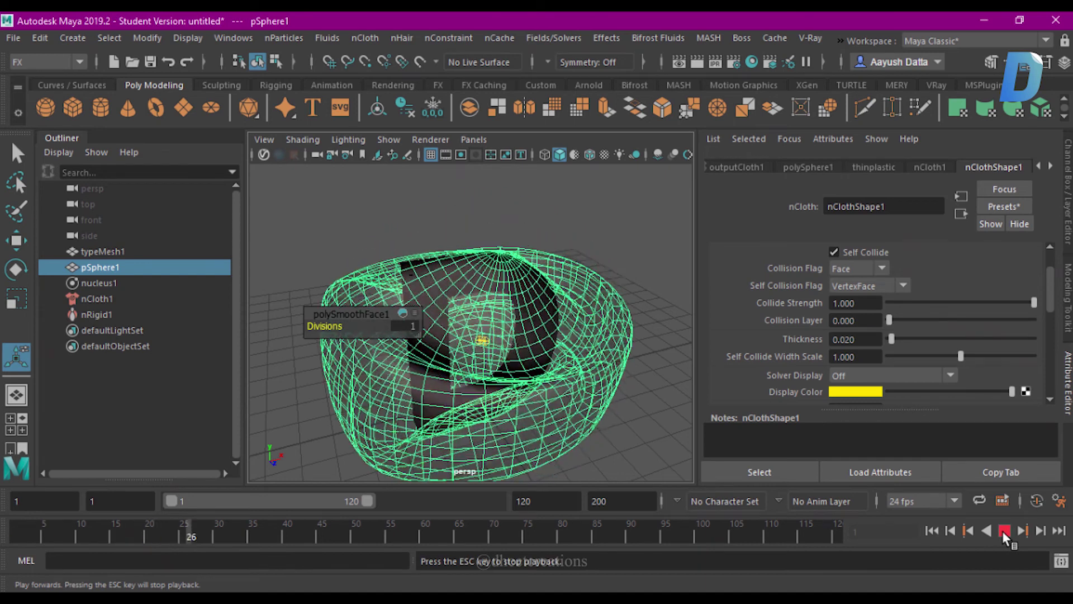
click(636, 420)
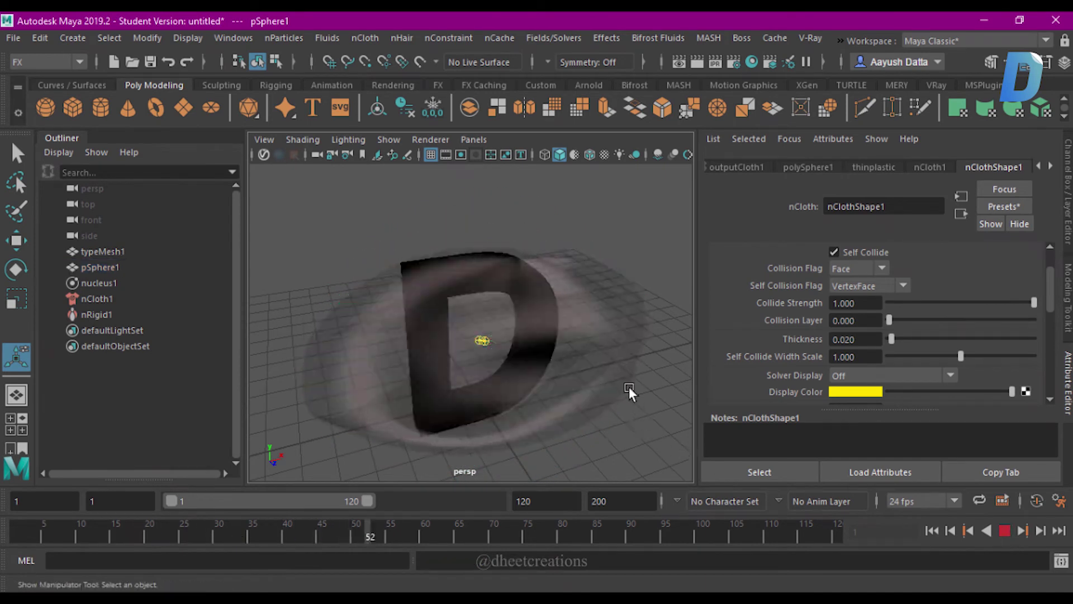
mouse_move(546, 402)
alt+mouse_down()
mouse_move(505, 386)
mouse_move(750, 379)
mouse_move(527, 384)
mouse_move(636, 391)
alt+mouse_up()
click(1005, 530)
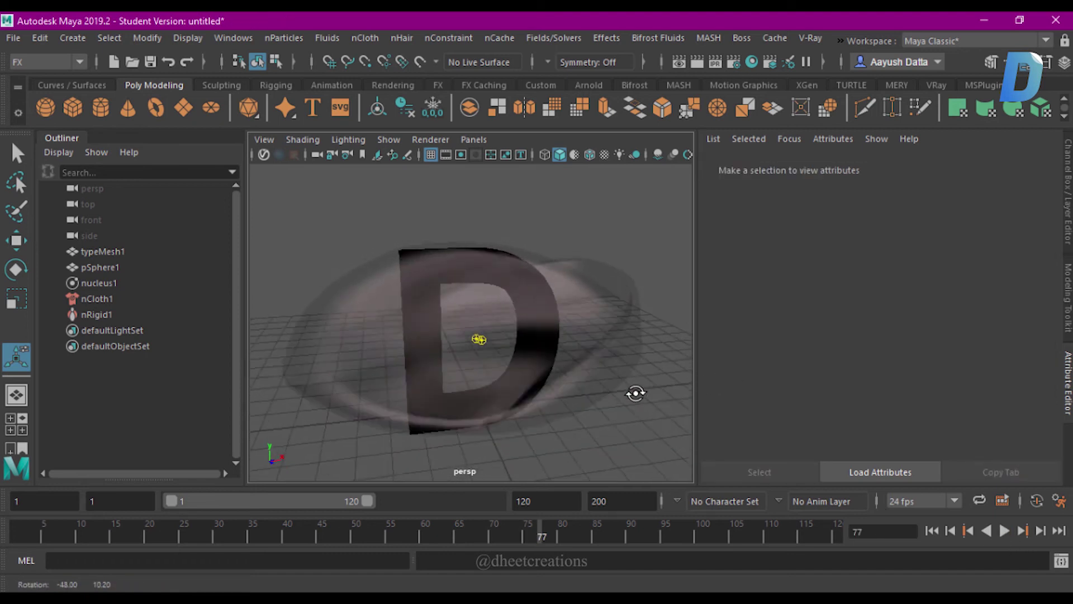
key(alt+shift+v)
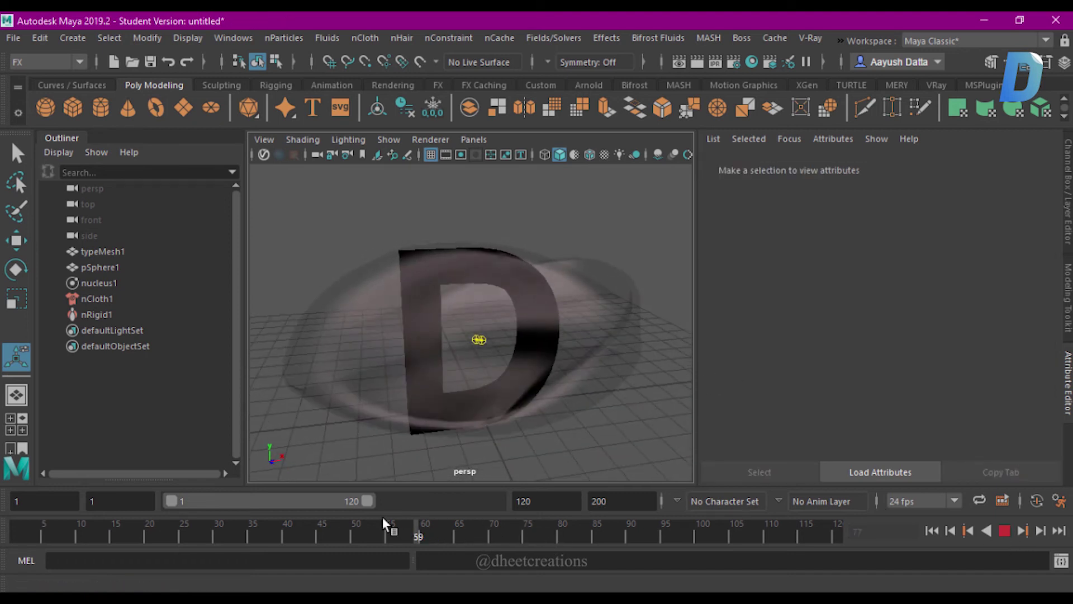
Reselect the cloth, replay the smoothed simulation, and return to frame 1
click(546, 338)
click(583, 351)
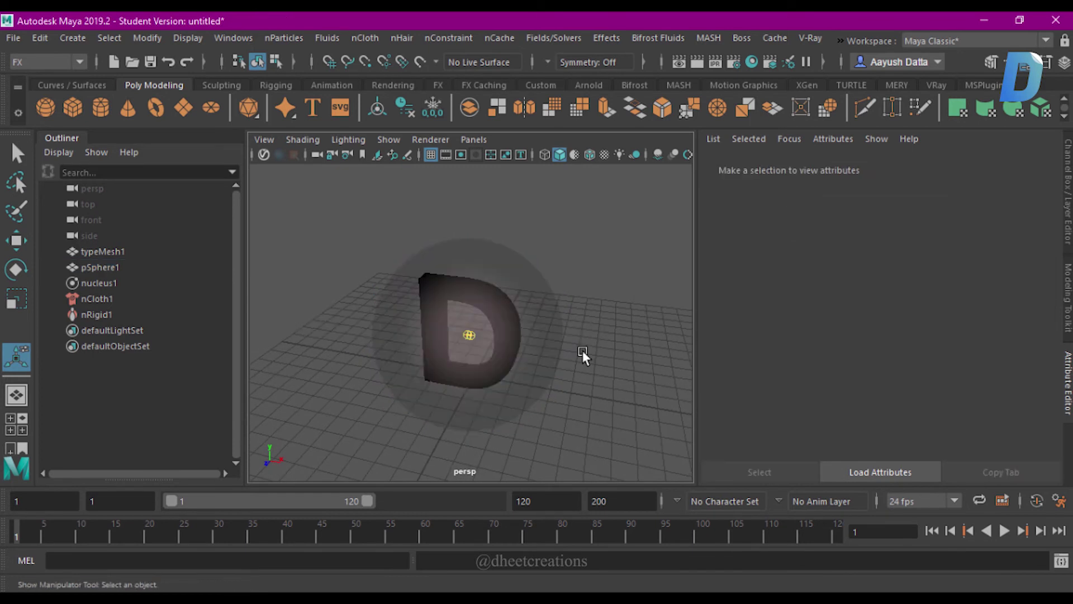
click(553, 327)
scroll(552, 326, up, 3)
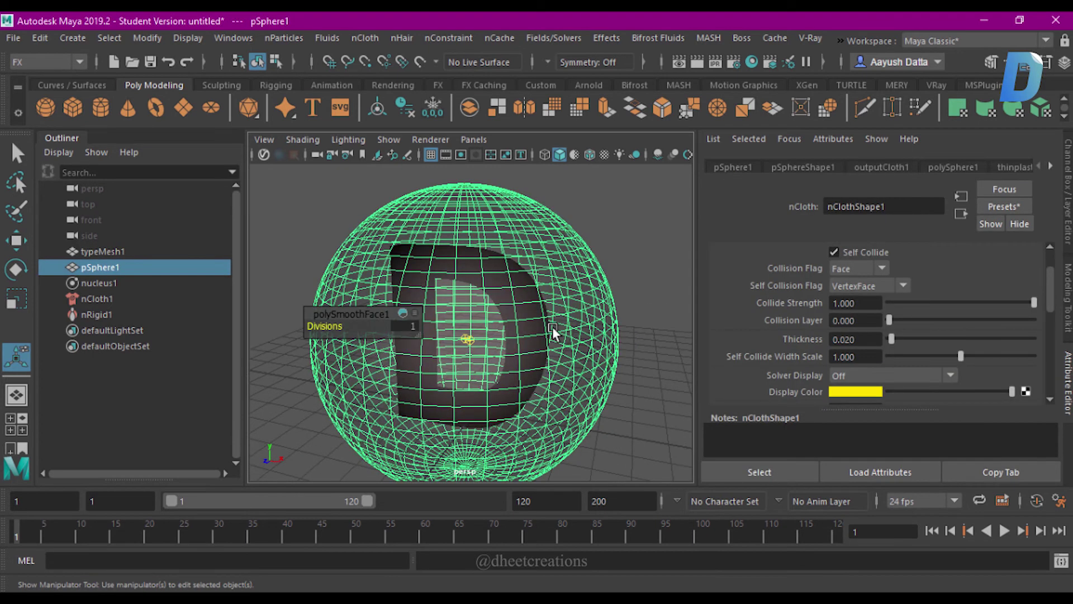
scroll(464, 302, down, 3)
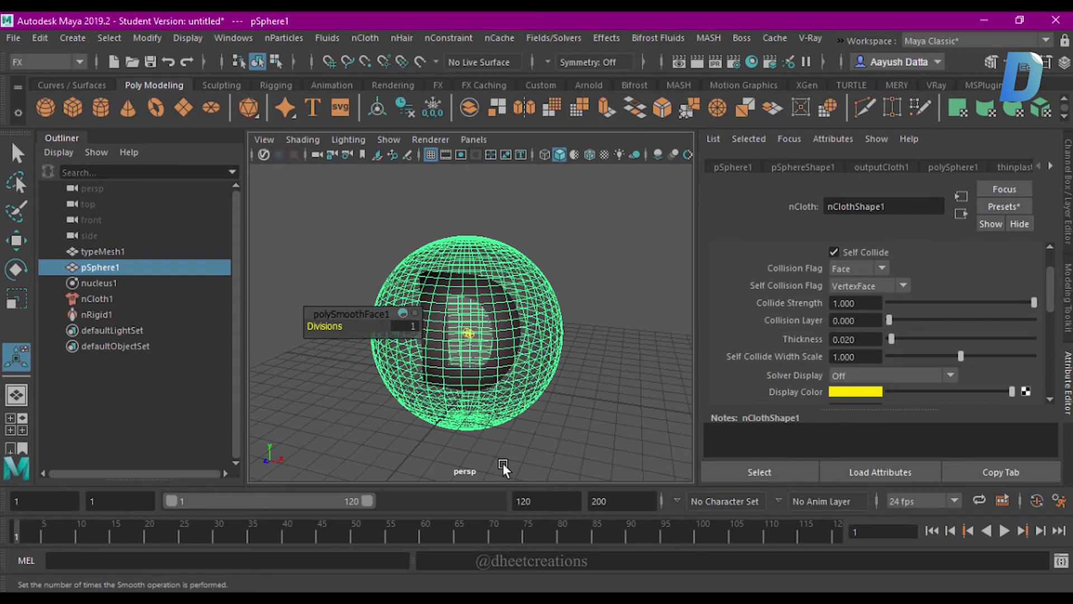
click(1005, 530)
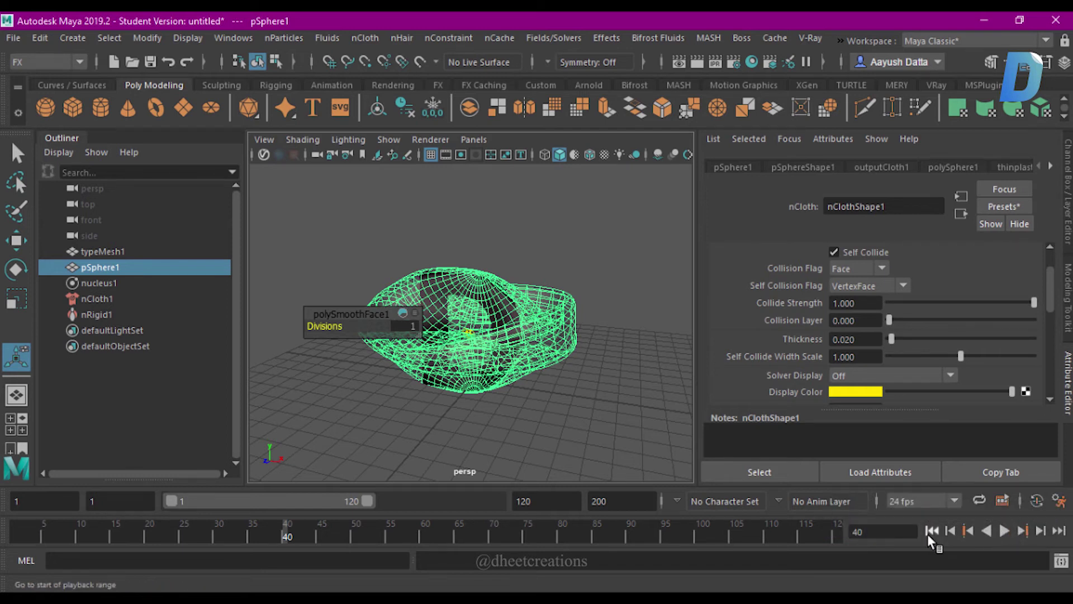
click(932, 530)
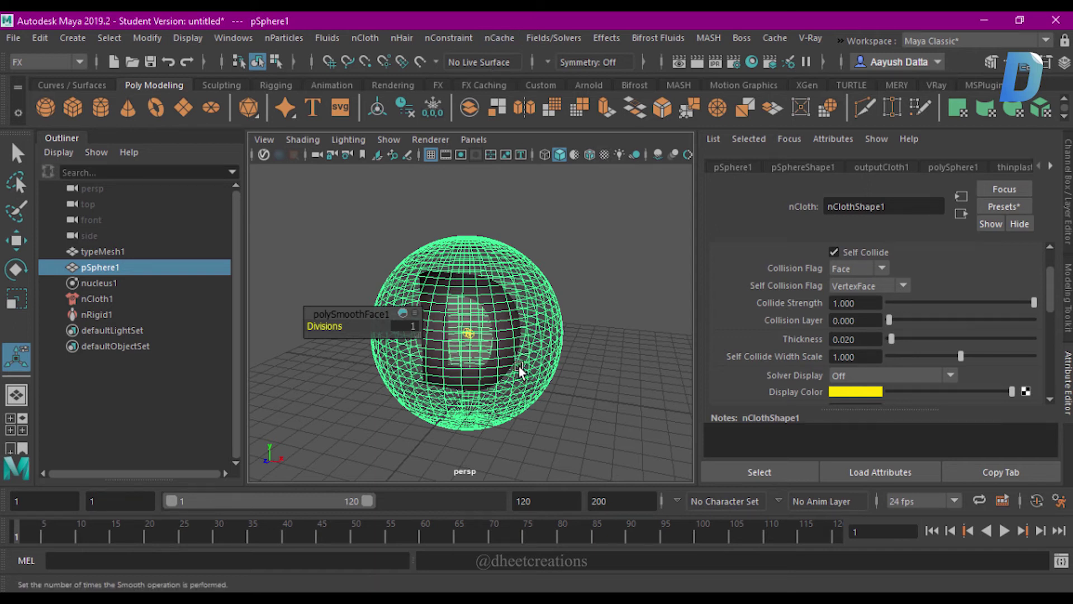
click(505, 38)
mouse_move(545, 77)
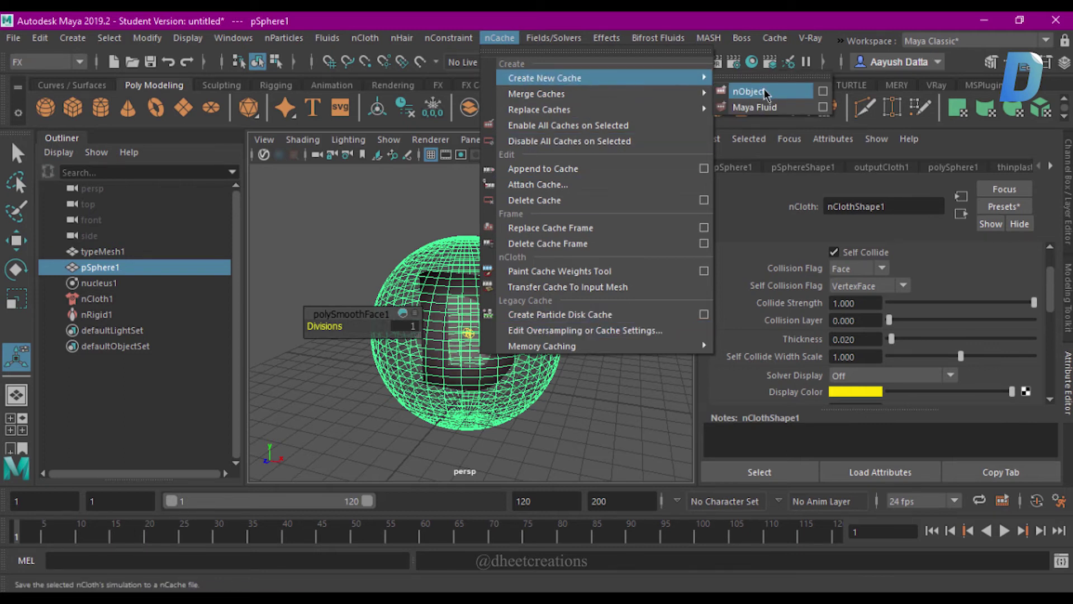
Create a new nObject cache for the cloth simulation over frames 1 to 120
click(749, 91)
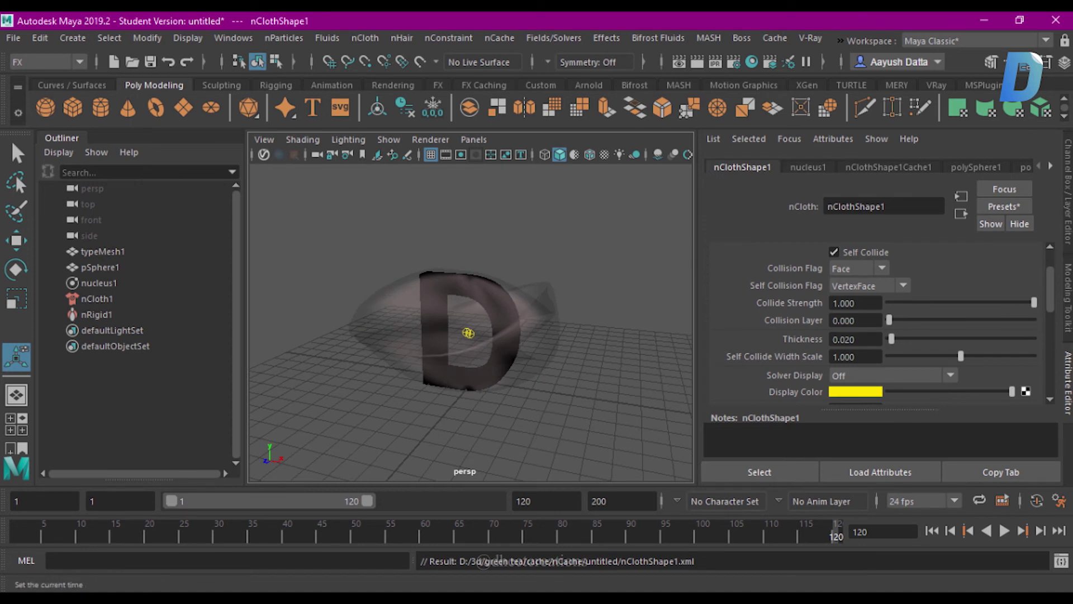
Play the cached cloth deflation from frame 1, then scrub back toward the start
click(932, 530)
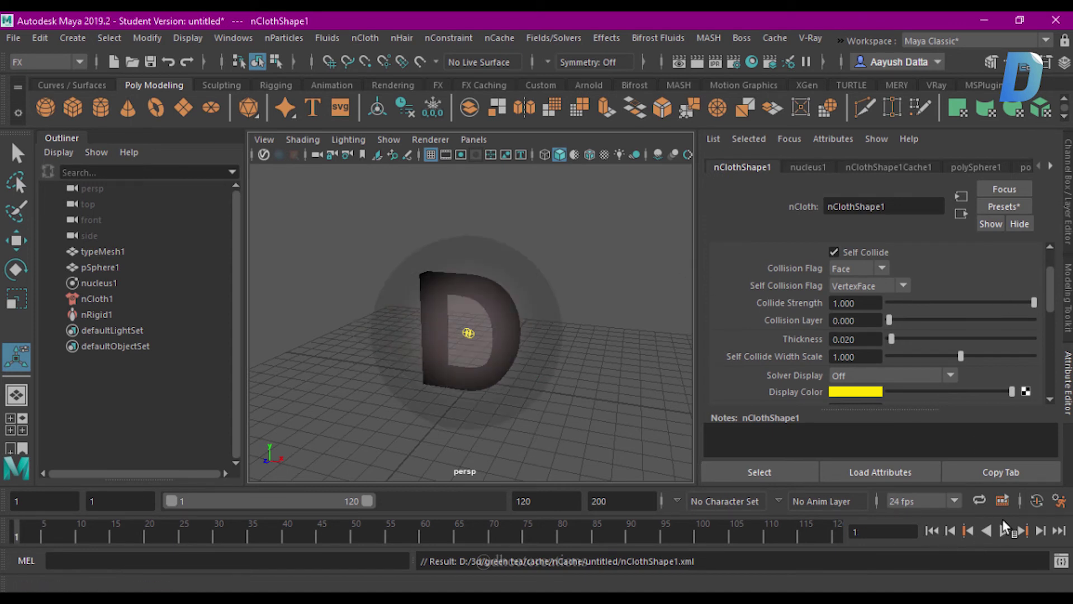
click(1005, 530)
key(Escape)
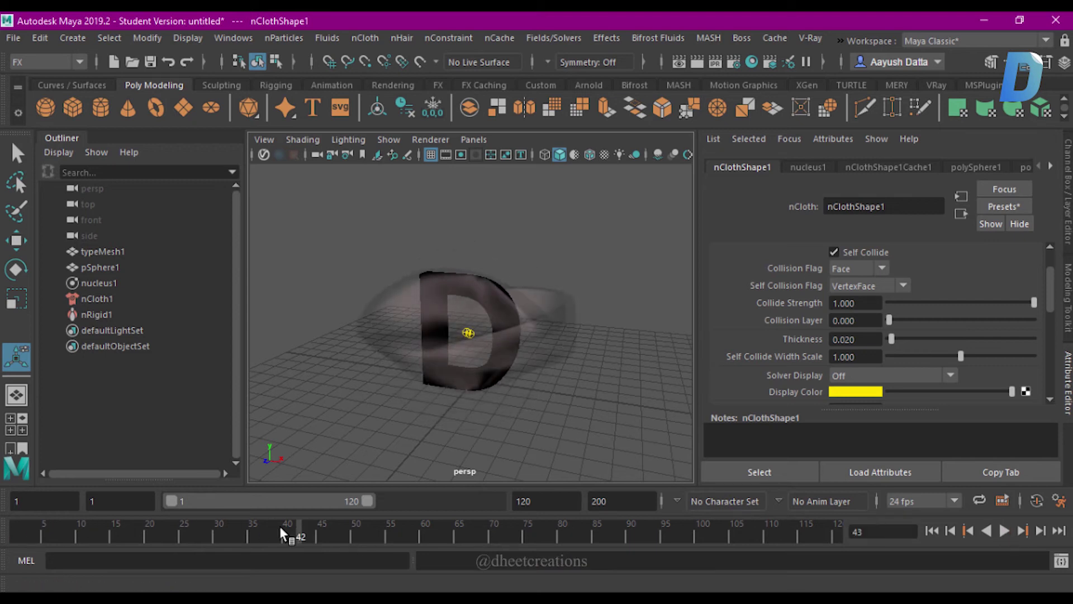
mouse_move(200, 536)
mouse_down()
mouse_move(87, 519)
mouse_move(219, 538)
mouse_move(54, 531)
mouse_move(304, 530)
mouse_move(124, 529)
mouse_move(330, 541)
mouse_move(16, 534)
mouse_up()
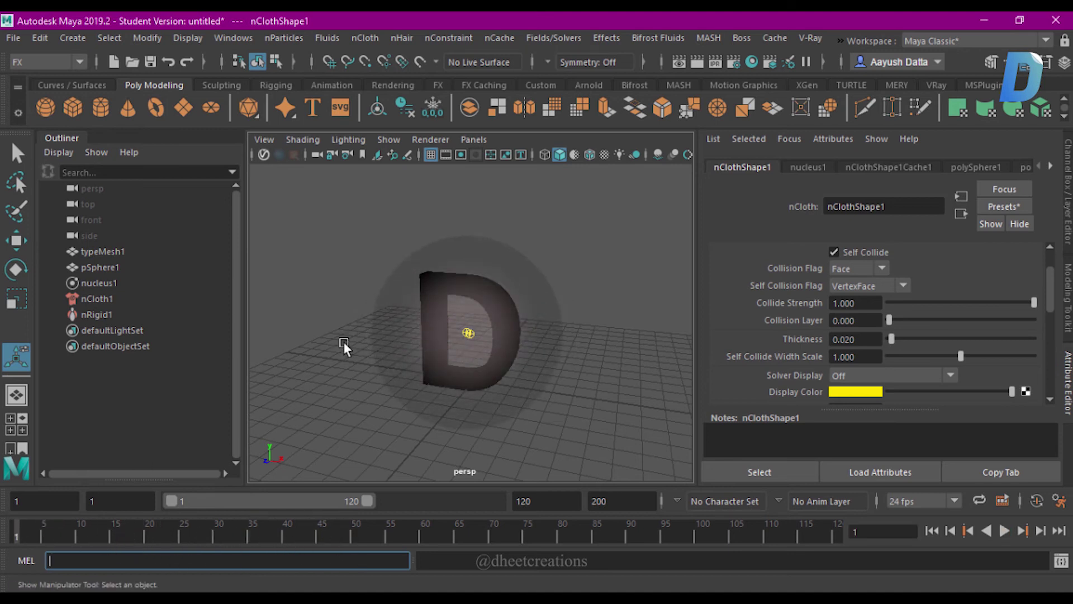
Test-move the cloth sphere to the right of the D, undo it, and deselect
alt+drag(395, 331, 462, 282)
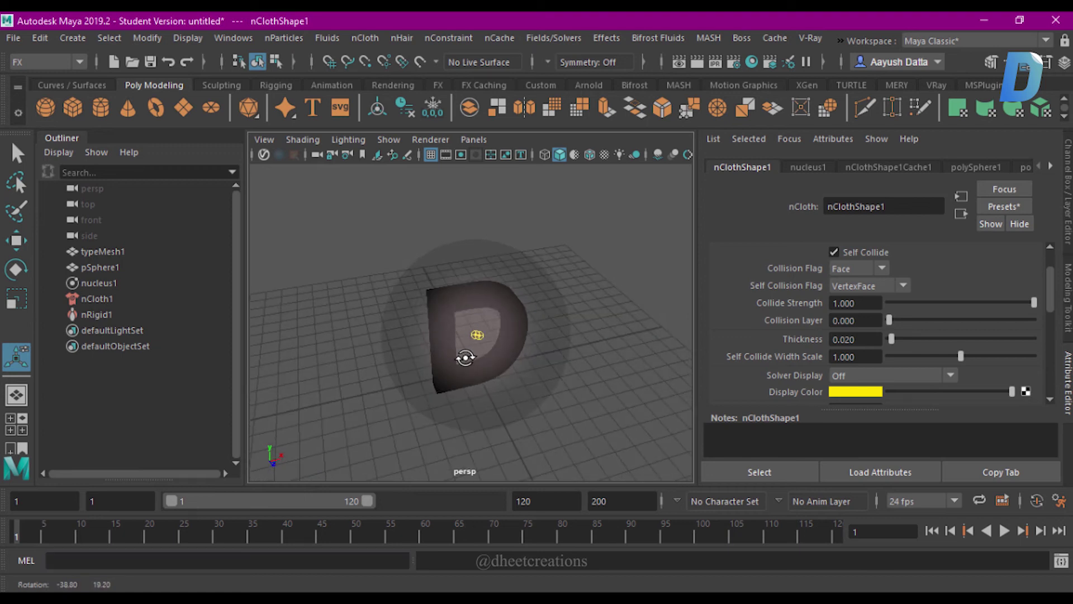
click(462, 281)
key(w)
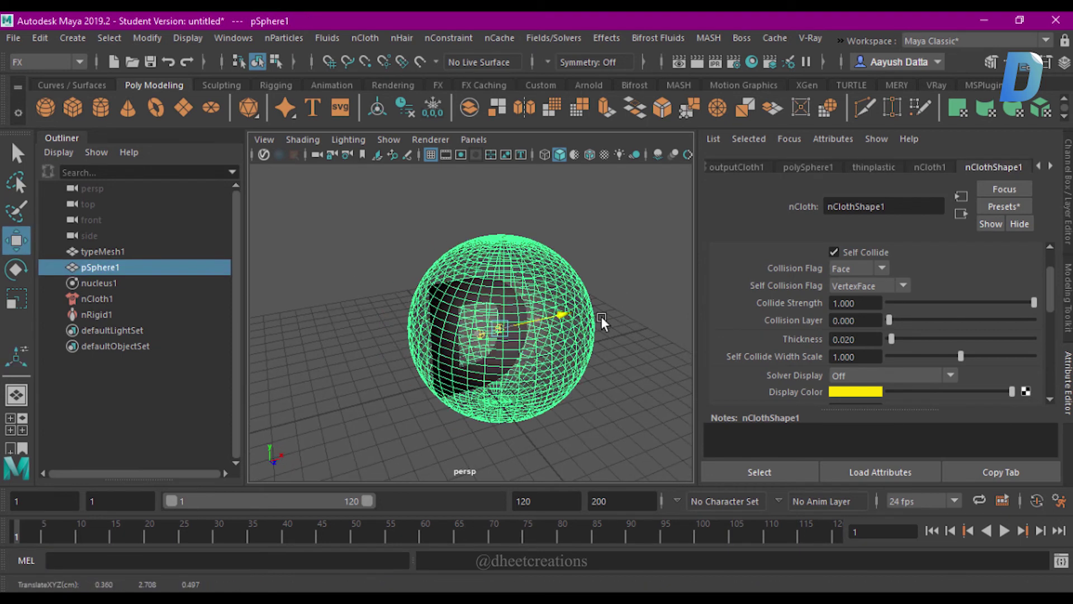
drag(492, 331, 679, 283)
key(ctrl+z)
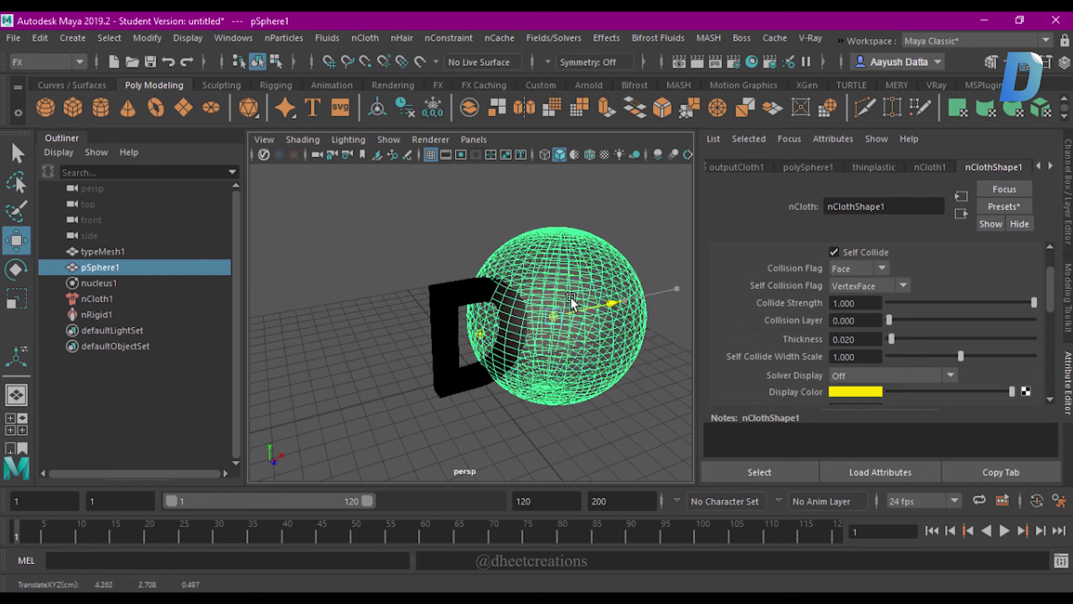
key(shift+z)
key(ctrl+z)
alt+drag(596, 309, 612, 315)
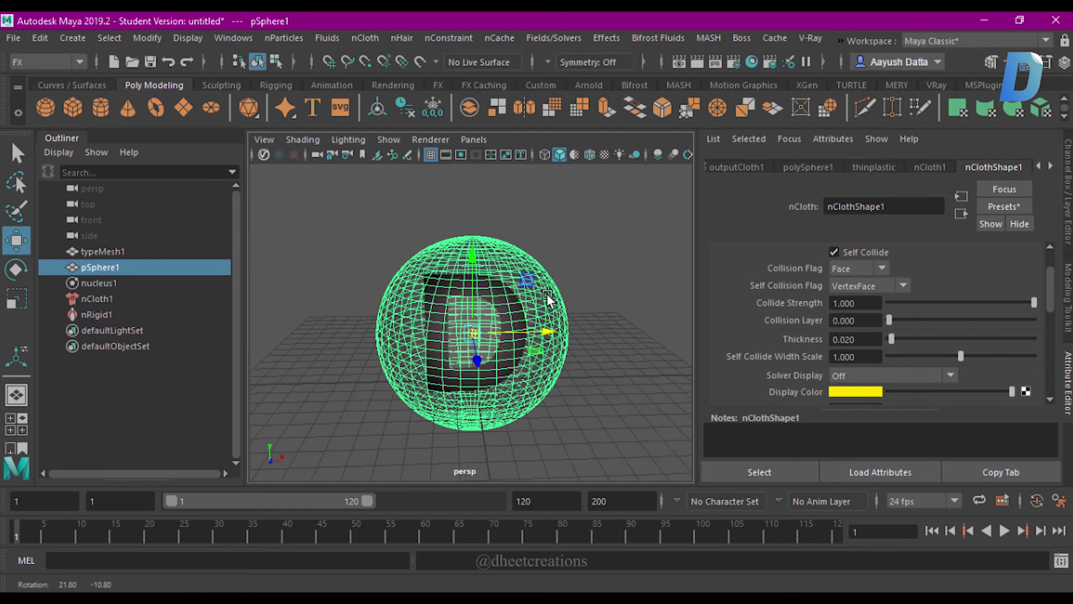
click(612, 314)
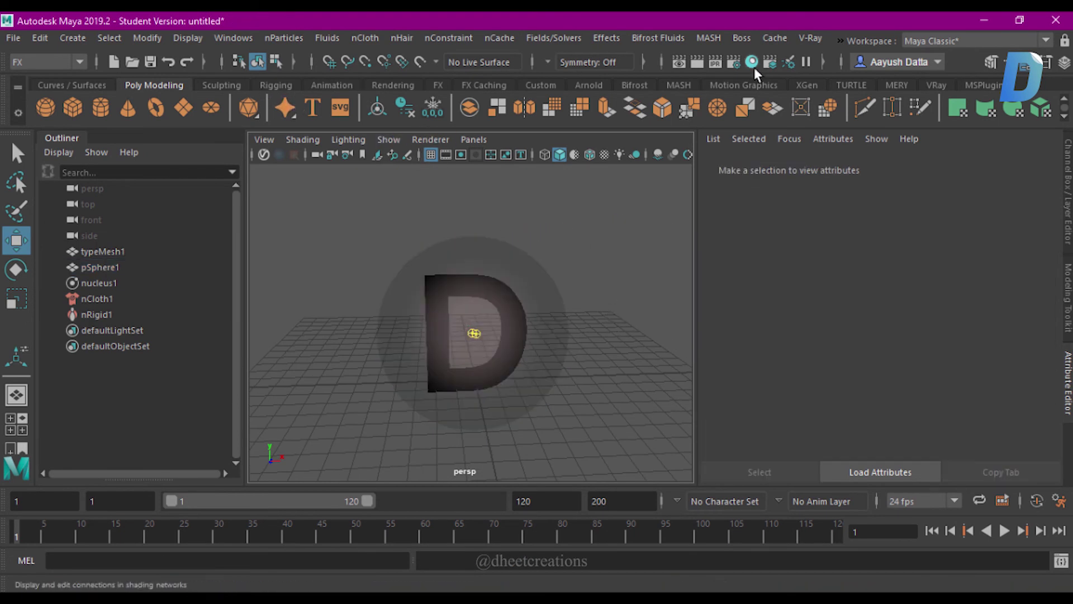
Create a plane and extrude its back edge twice, pulling it up into a wall
alt+drag(491, 337, 544, 356)
scroll(528, 351, up, 3)
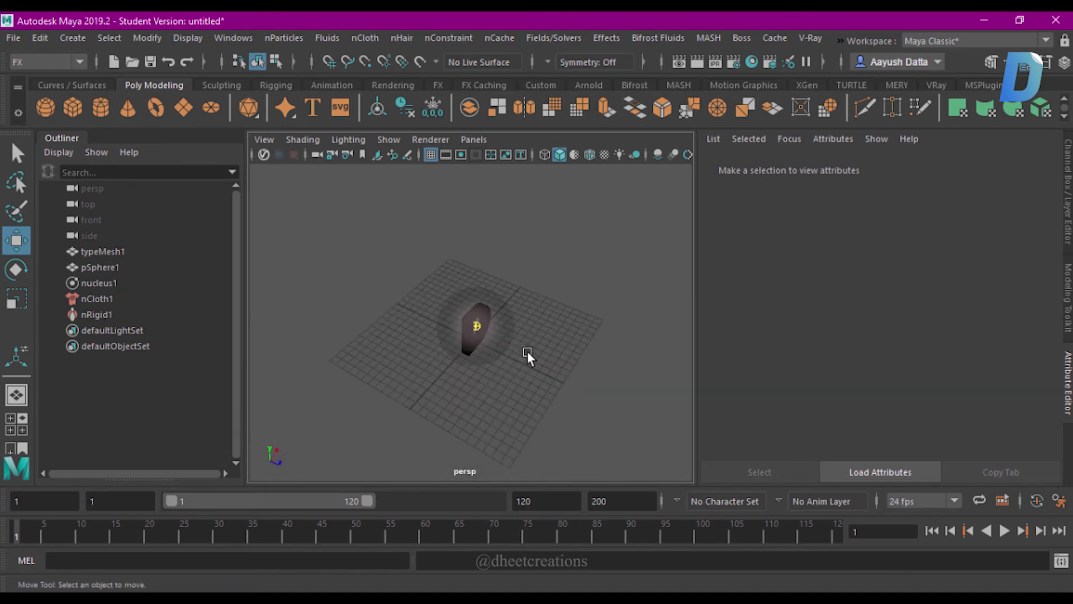
mouse_move(406, 277)
shift+right_down()
mouse_move(300, 263)
mouse_move(329, 254)
shift+right_up()
mouse_move(330, 246)
mouse_down()
mouse_move(424, 300)
mouse_move(378, 209)
mouse_up()
click(377, 300)
key(ctrl+e)
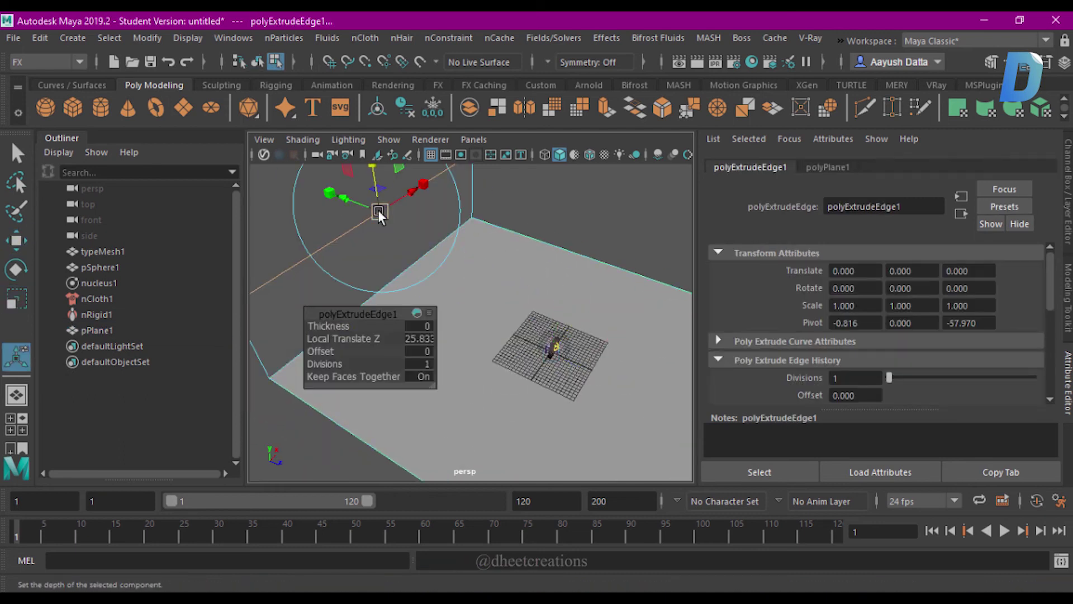
key(ctrl+e)
mouse_move(489, 246)
mouse_down()
mouse_move(392, 217)
mouse_move(477, 307)
mouse_up()
Bevel the wall's bend edges with many segments to curve the backdrop
click(478, 308)
key(ctrl+b)
mouse_move(384, 337)
mouse_down()
mouse_move(425, 338)
mouse_move(491, 230)
mouse_move(478, 324)
mouse_move(652, 214)
mouse_up()
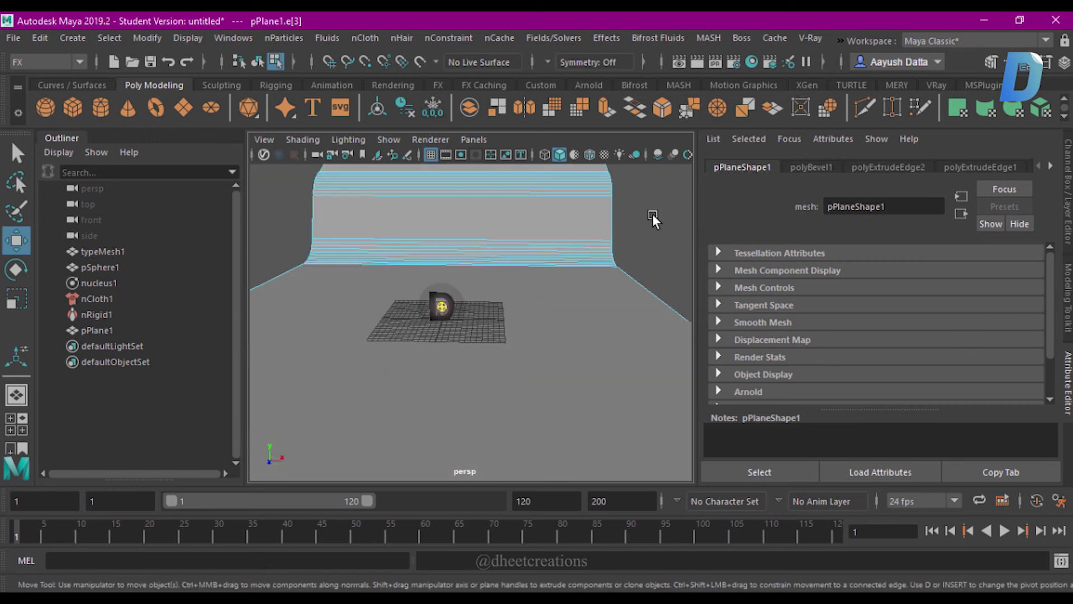
key(F8)
key(w)
Assign the backdrop a new aiStandardSurface material with lowered Base Weight
right_drag(351, 313, 369, 551)
click(347, 519)
click(514, 468)
drag(990, 350, 977, 350)
scroll(900, 342, down, 2)
mouse_move(559, 392)
alt+mouse_down()
mouse_move(442, 436)
mouse_move(474, 351)
mouse_move(518, 376)
mouse_move(508, 334)
alt+mouse_up()
Create an Arnold skydome light and map a file texture to its colour
key(r)
click(591, 85)
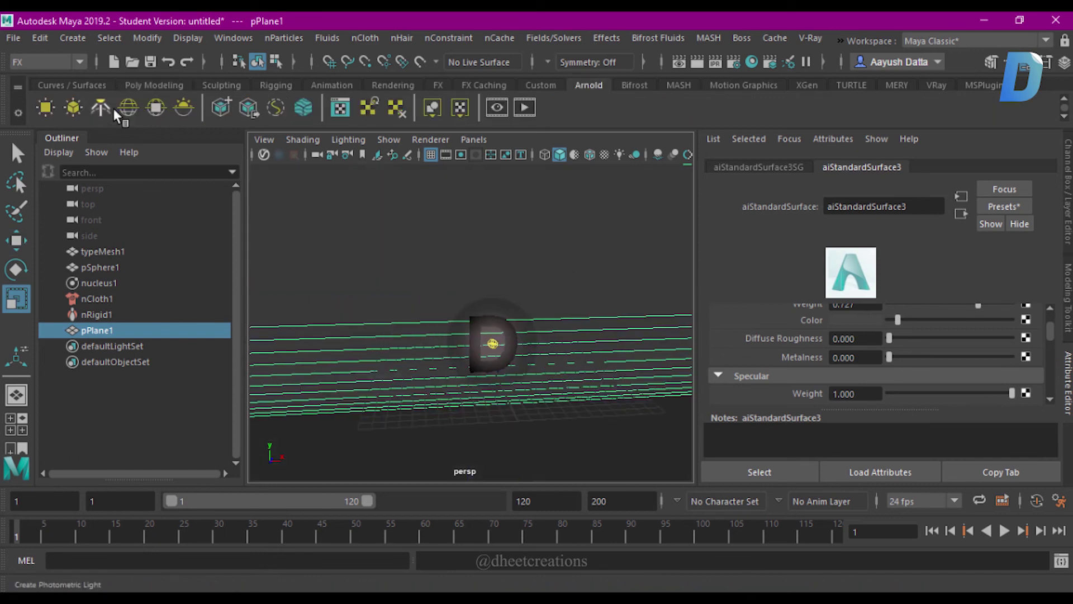
click(128, 108)
click(1026, 330)
text(f)
click(499, 347)
Load studio_small_02_8k.hdr from D:\HDRIS into the file texture
click(168, 153)
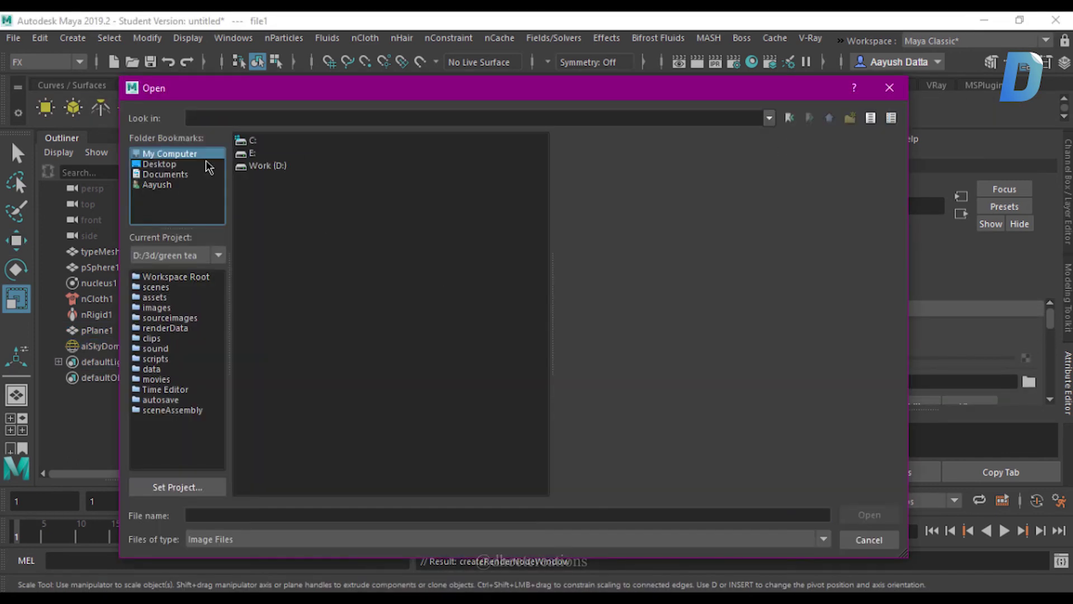
double_click(251, 139)
double_click(280, 184)
click(297, 266)
click(844, 514)
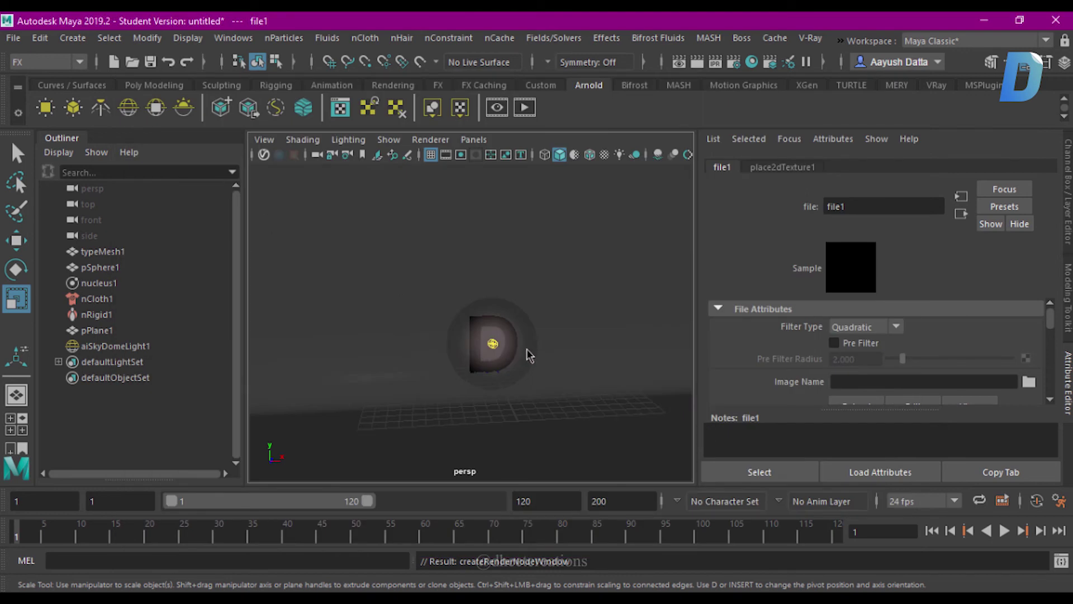
Select and frame the backdrop plane, viewing it with the sphere
click(525, 347)
key(f)
alt+drag(580, 352, 517, 324)
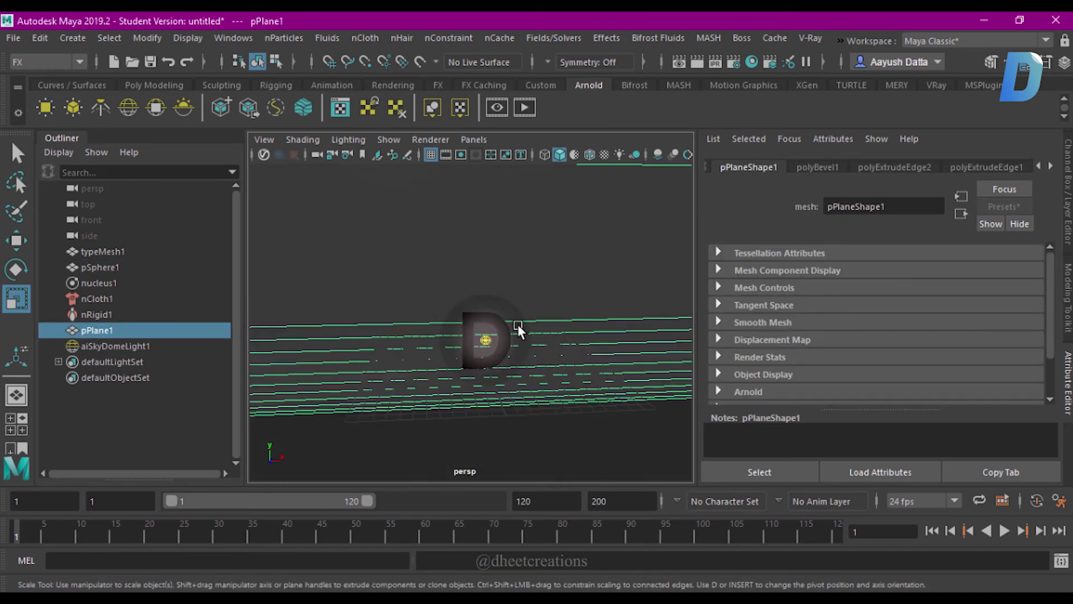
click(518, 325)
key(f)
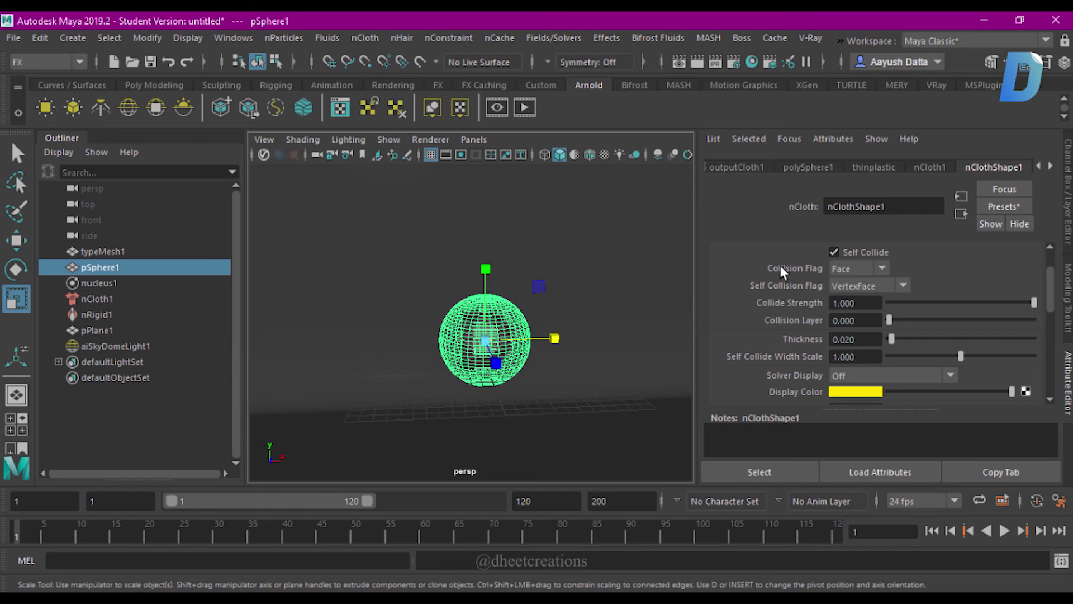
scroll(780, 265, up, 2)
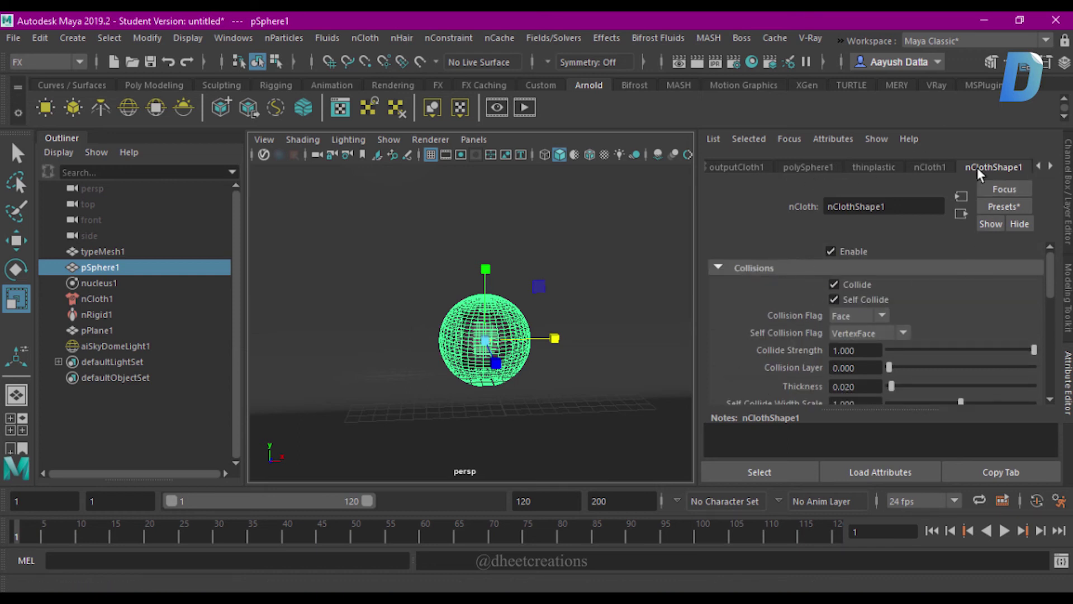
click(749, 165)
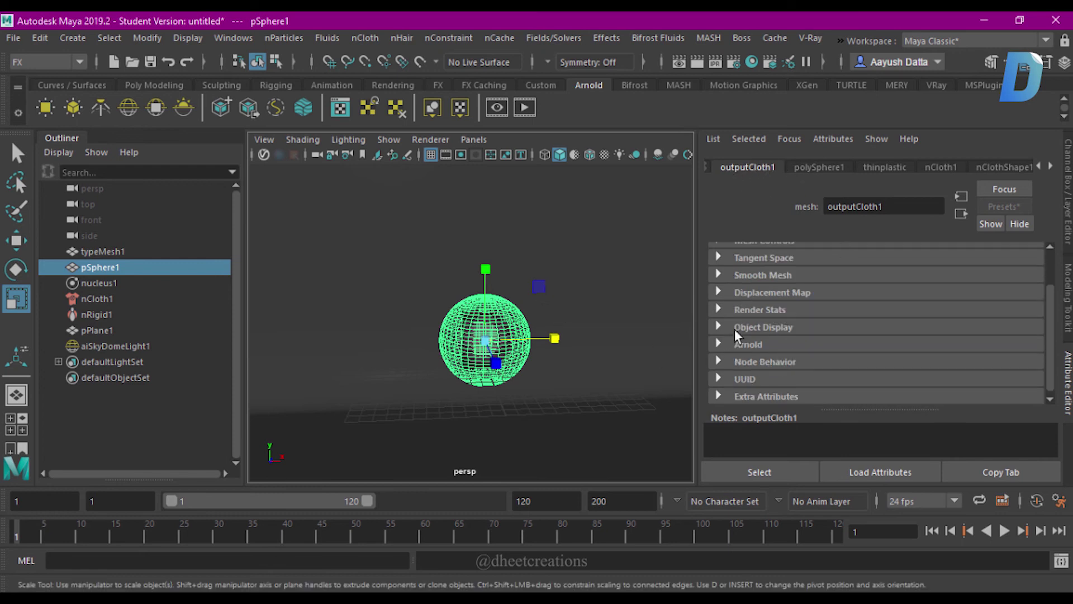
click(783, 345)
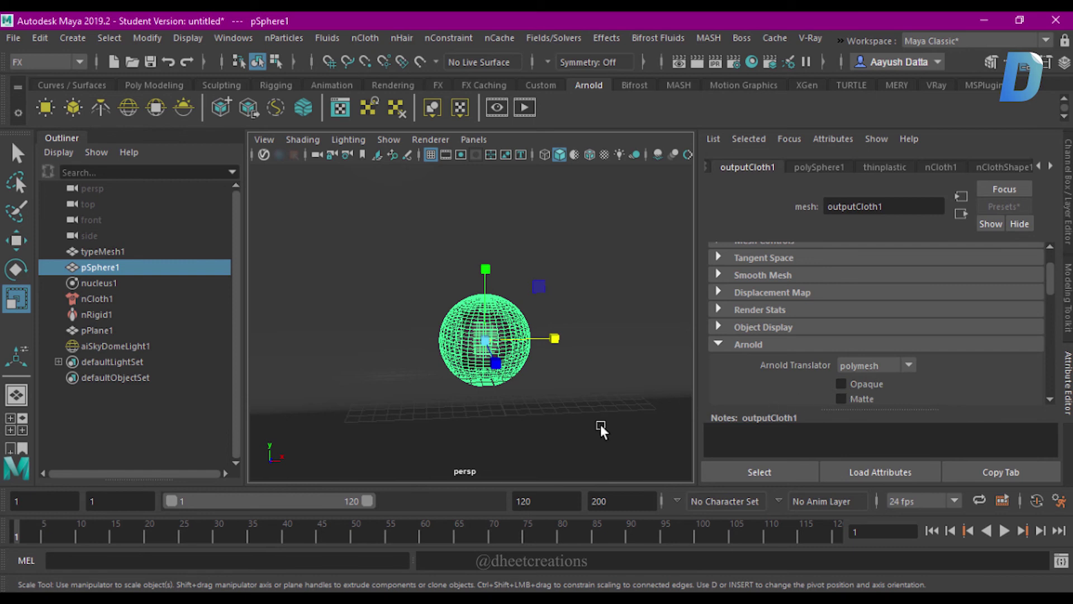
click(490, 369)
mouse_move(477, 358)
alt+mouse_down()
mouse_move(444, 343)
mouse_move(445, 313)
mouse_move(425, 395)
alt+mouse_up()
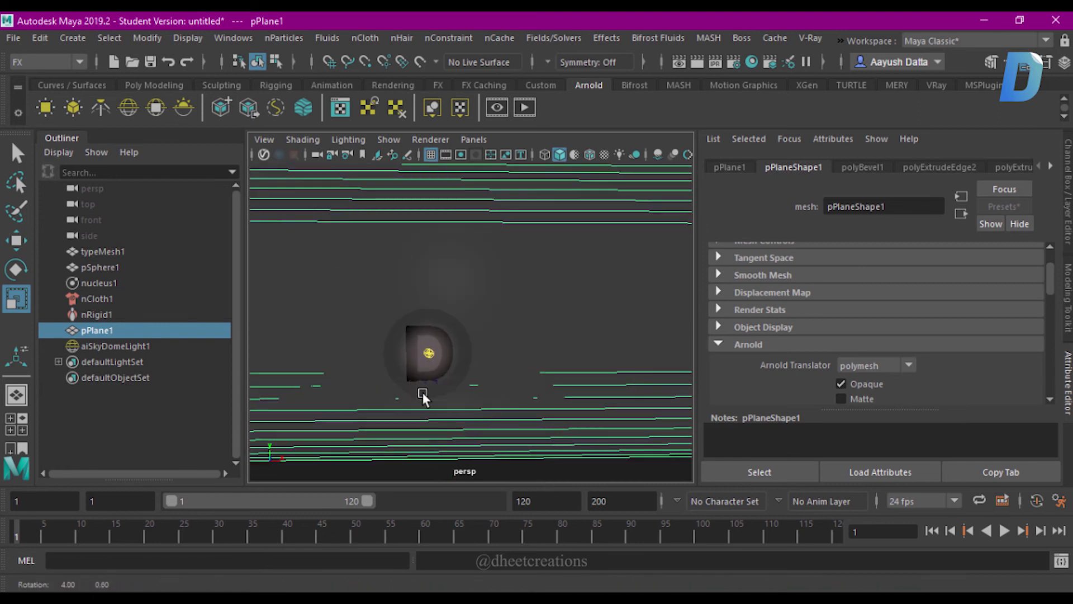
Create camera1 and look through it in the viewport
click(81, 41)
mouse_move(99, 141)
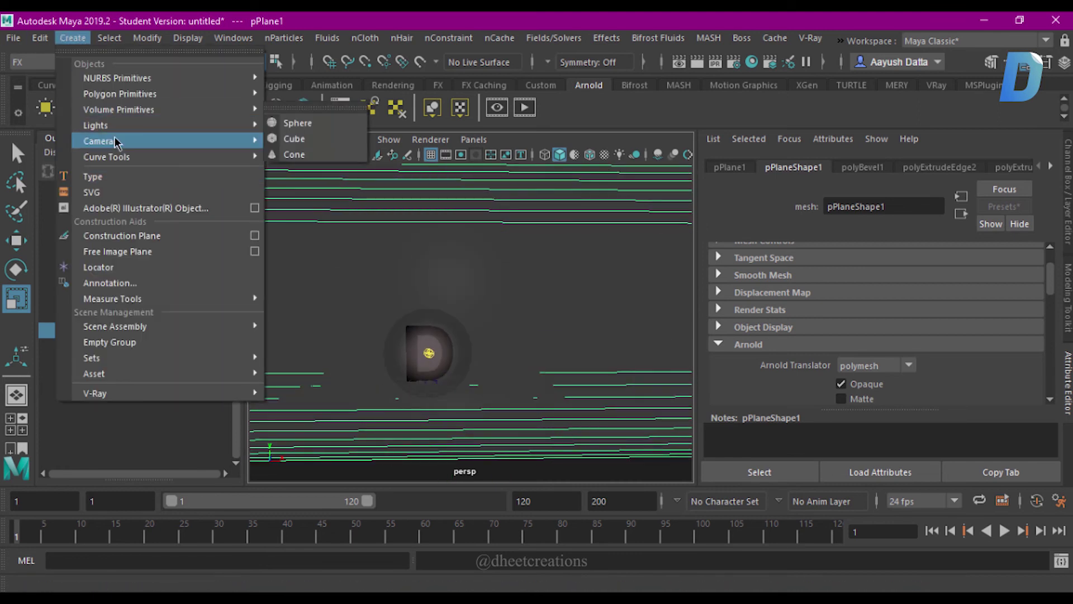
click(312, 157)
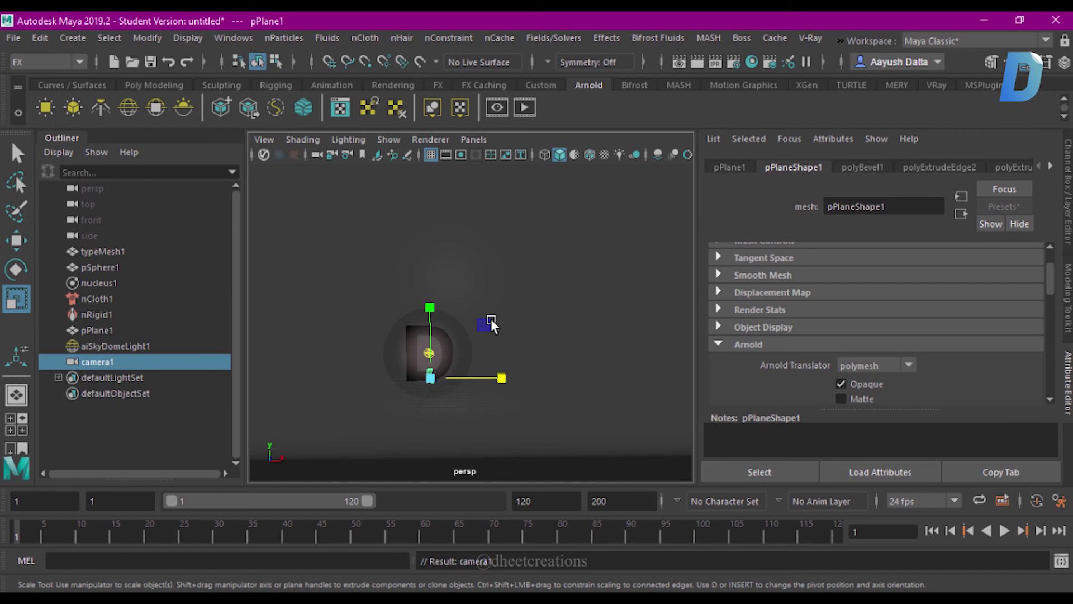
click(485, 141)
click(506, 204)
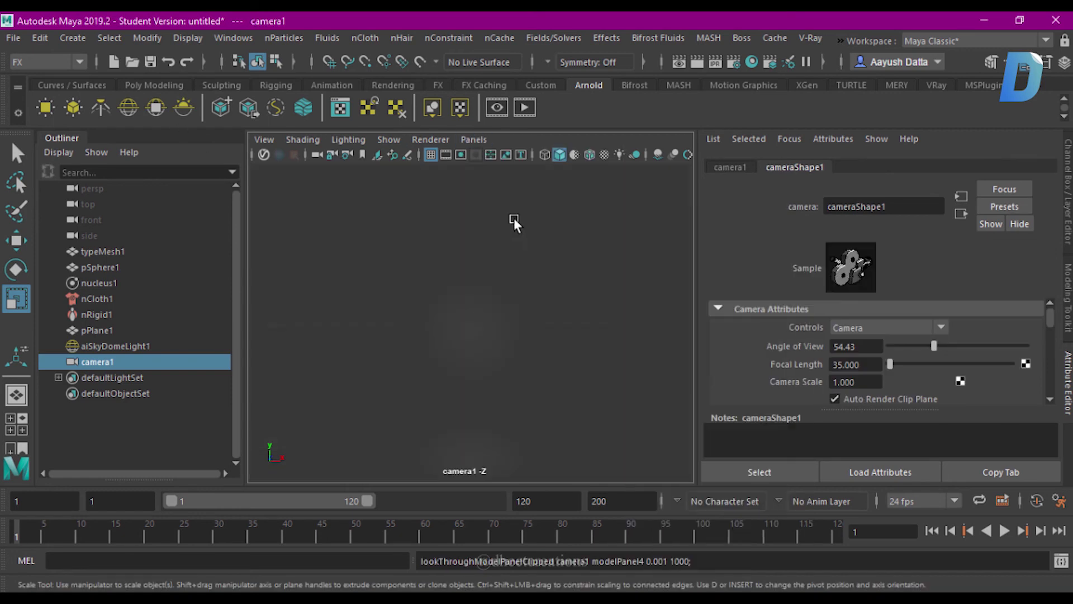
Dolly camera1 to frame the D and hide the Outliner
scroll(454, 299, down, 3)
scroll(454, 300, down, 3)
scroll(464, 271, up, 2)
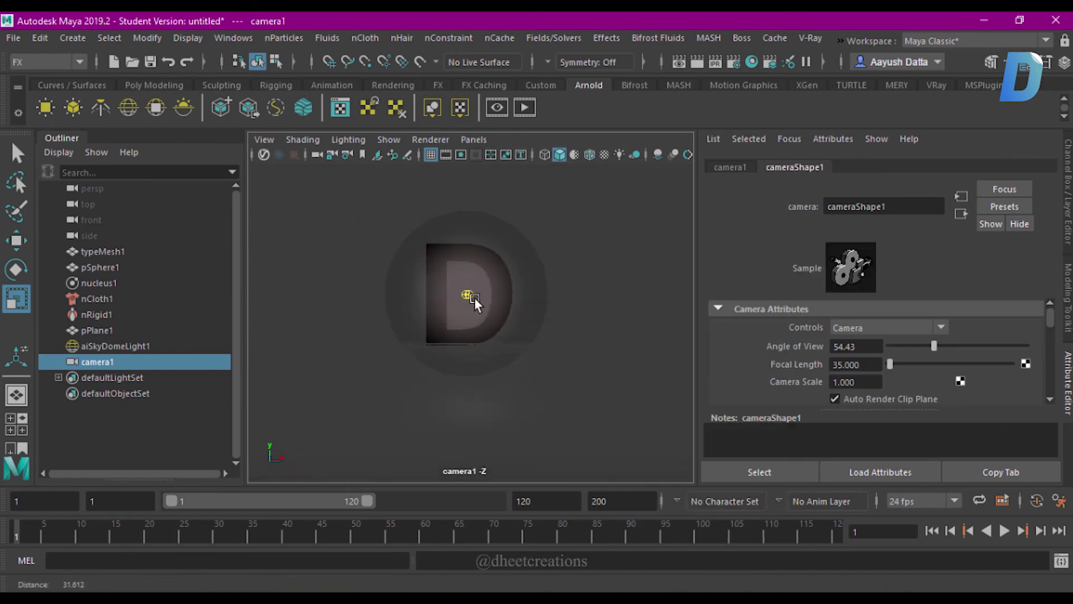
scroll(475, 298, up, 2)
scroll(472, 318, up, 1)
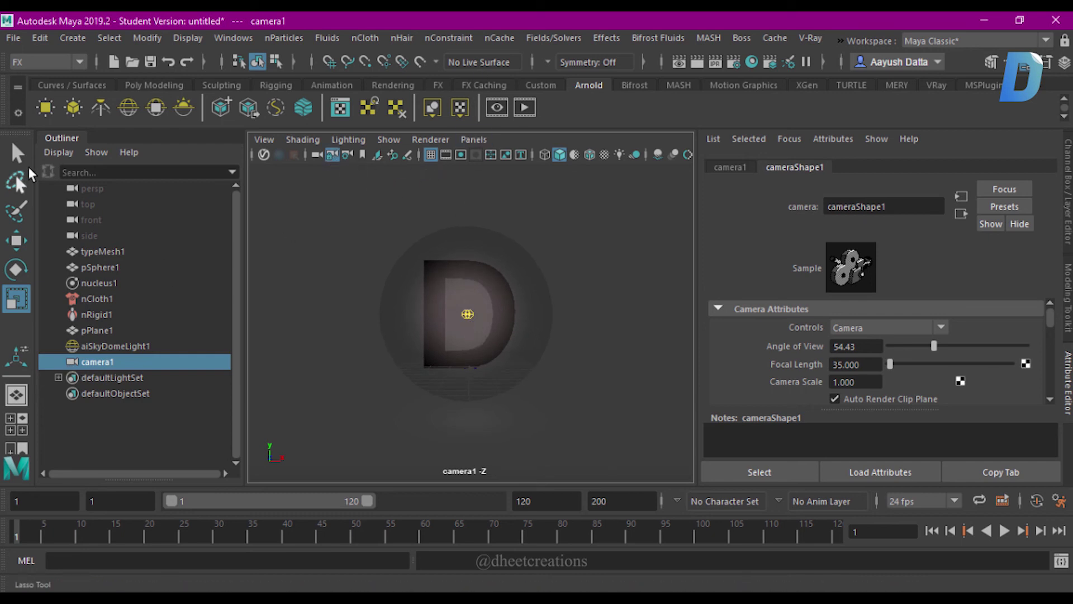
click(62, 138)
Hide the Attribute Editor and switch to a two-pane layout, framing the scene
click(1068, 385)
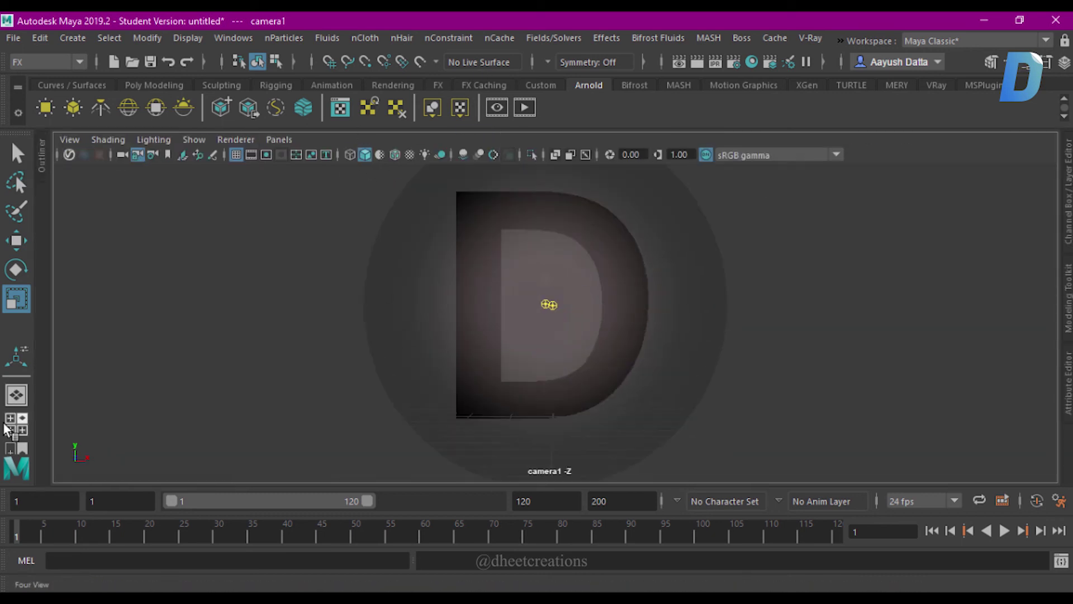
click(16, 448)
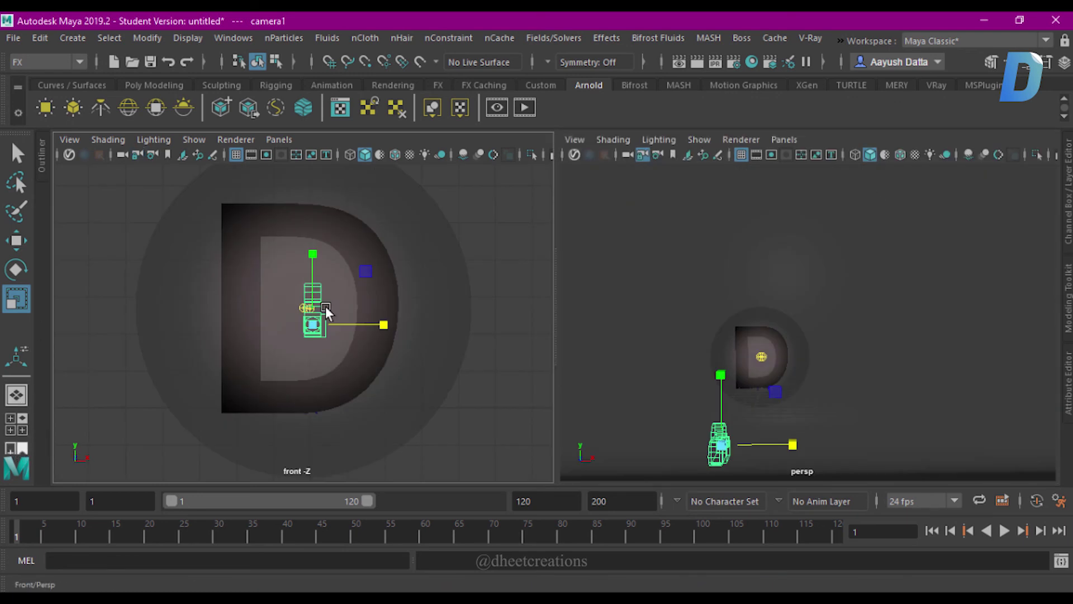
key(a)
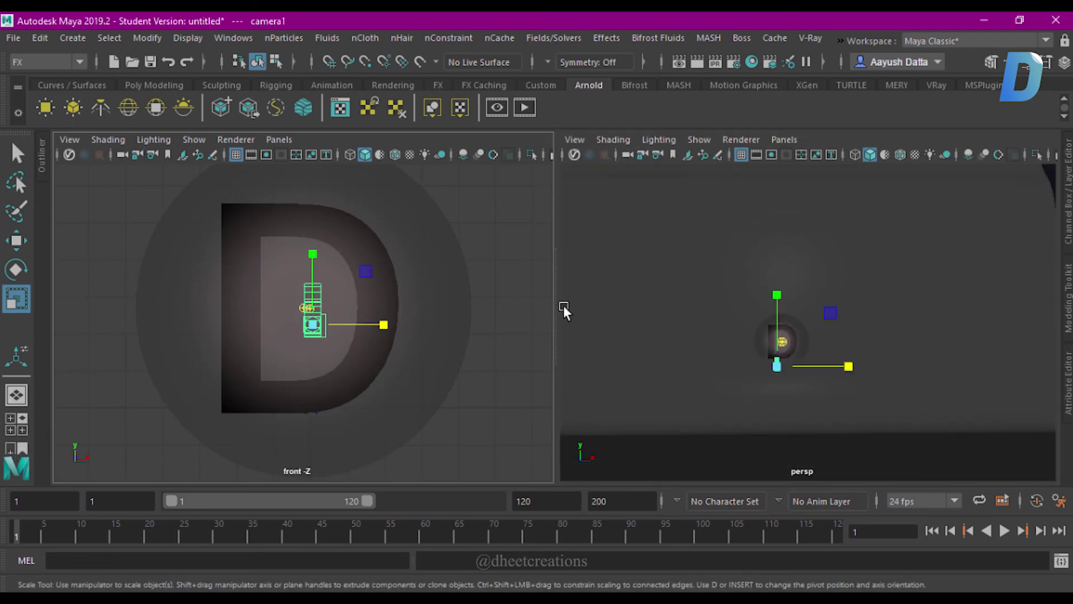
key(a)
Show camera1 in the left pane and start an Arnold viewport render there
click(282, 139)
click(506, 157)
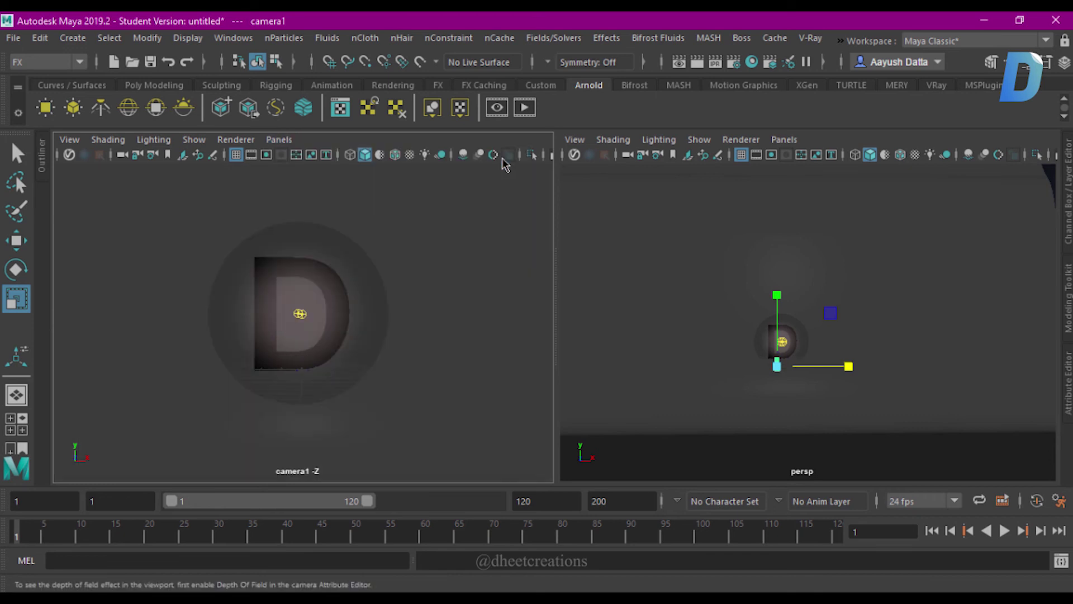
click(279, 139)
mouse_move(302, 155)
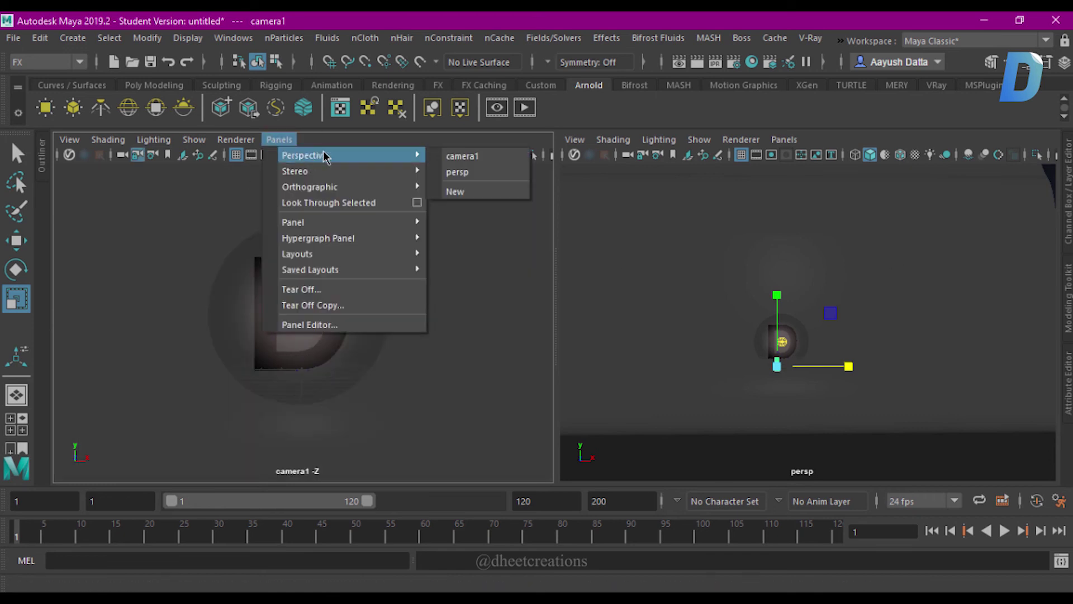
click(506, 157)
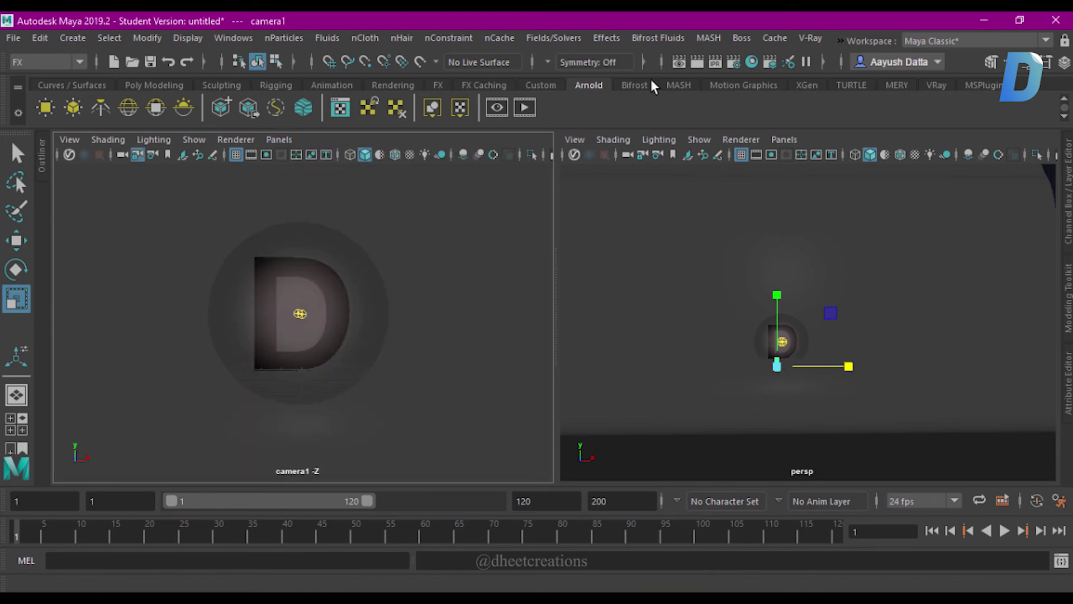
click(236, 139)
click(254, 197)
click(276, 172)
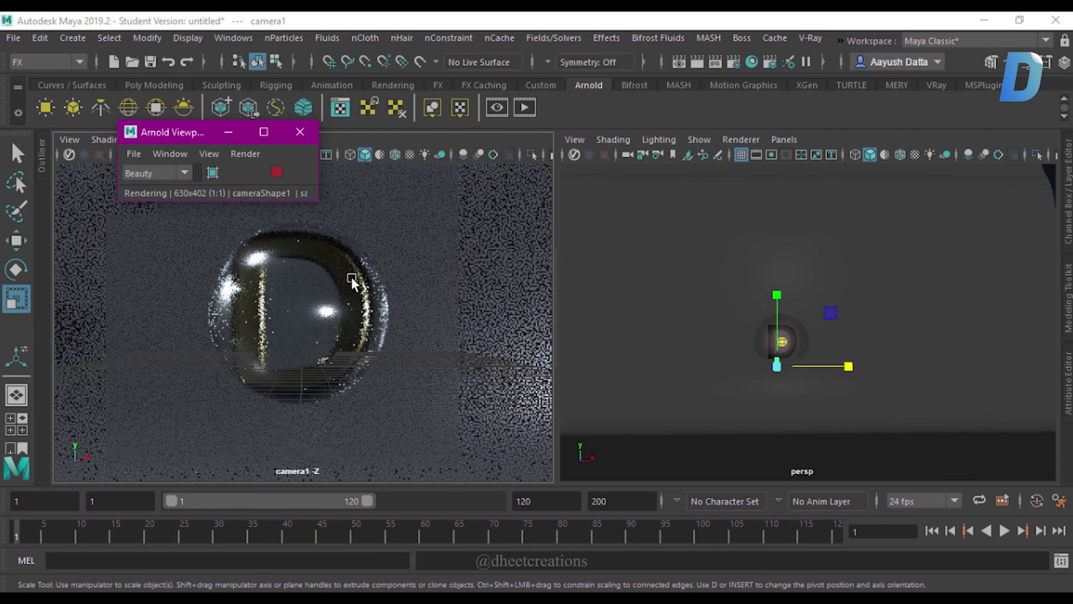
Stop and minimise the Arnold render, then play the deflation and stop at frame 33
click(277, 172)
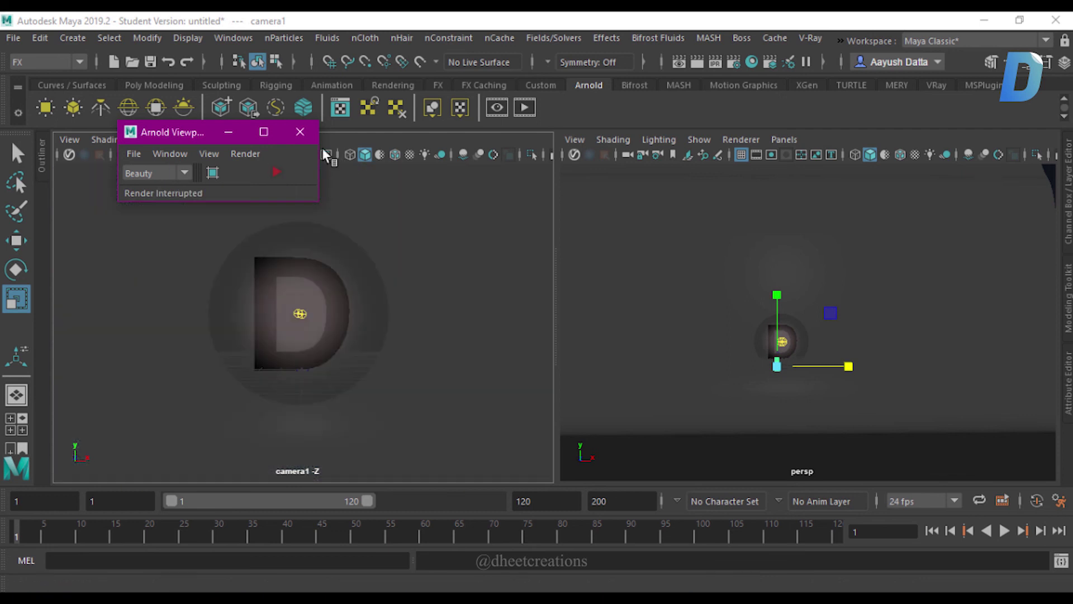
click(236, 133)
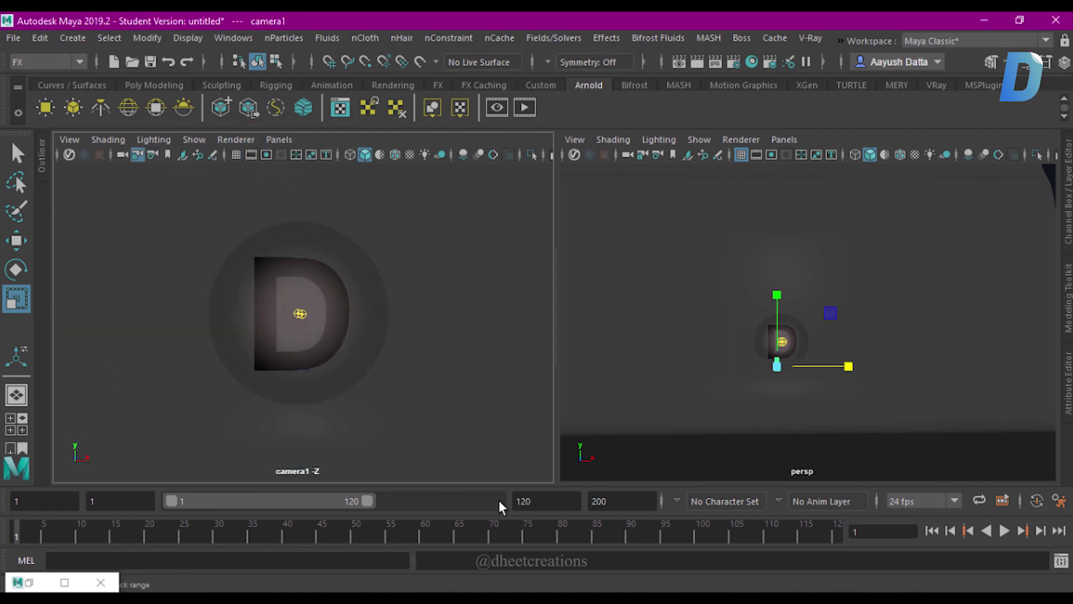
key(alt+v)
drag(401, 523, 238, 541)
click(100, 582)
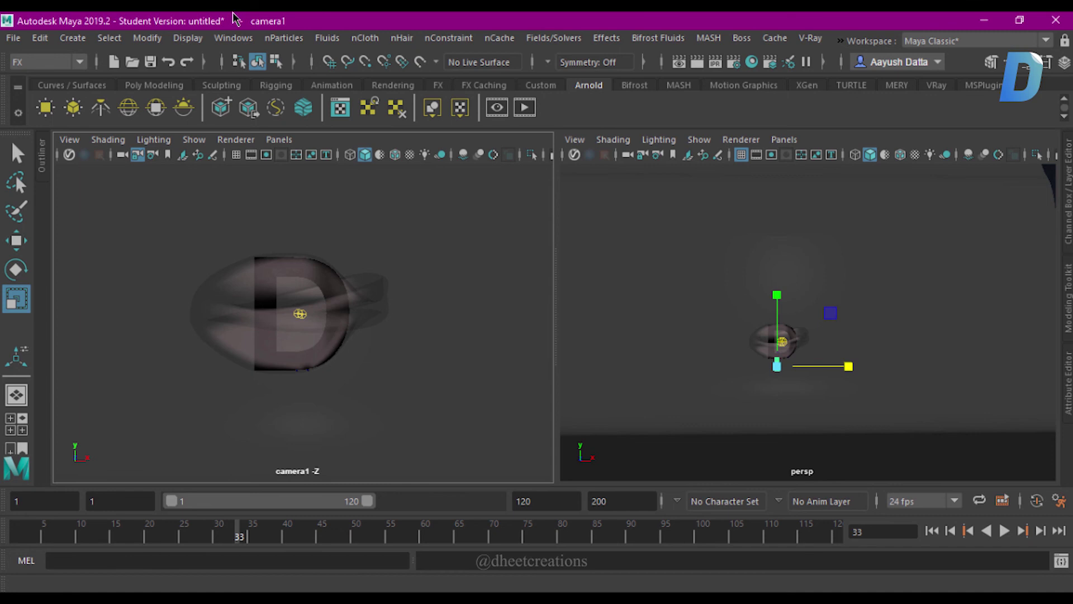
Render frame 33 in Arnold through the camera1 view
click(236, 139)
click(236, 139)
click(325, 199)
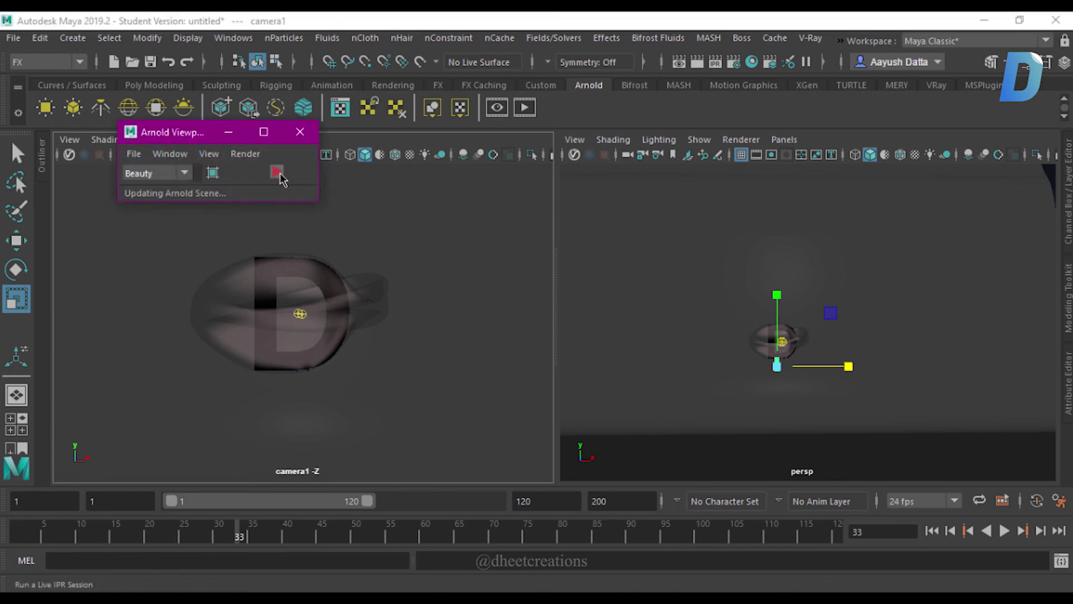